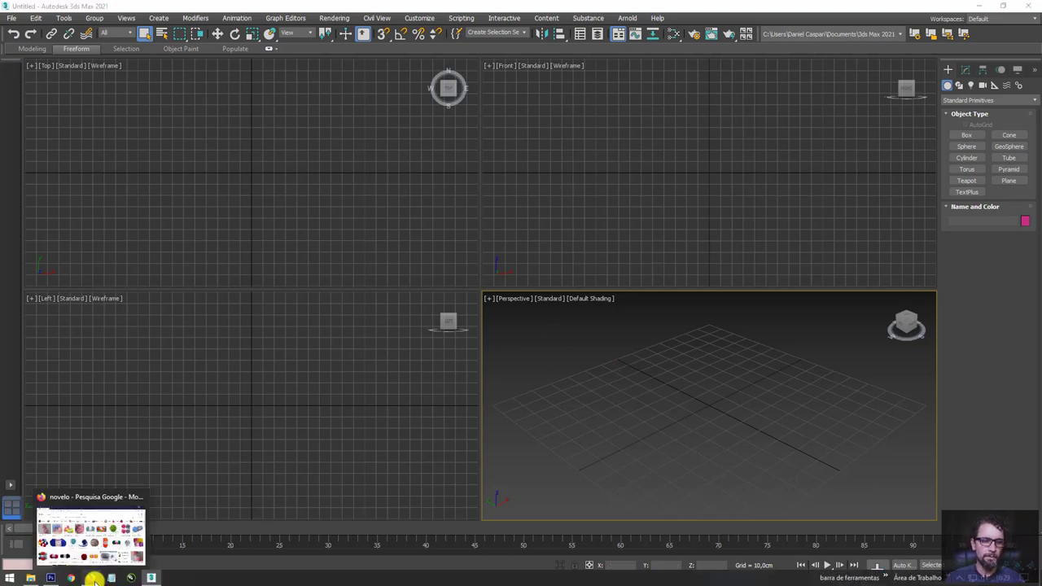
Look through the yarn-ball reference photos in the browser, including the green yarn-ball preview.
click(92, 578)
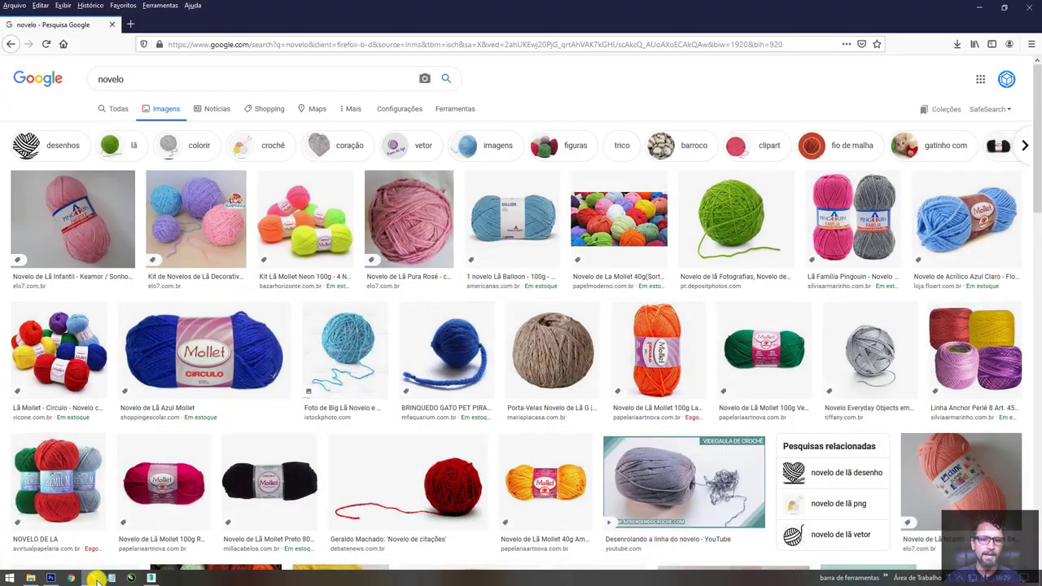
click(143, 79)
double_click(144, 79)
click(152, 80)
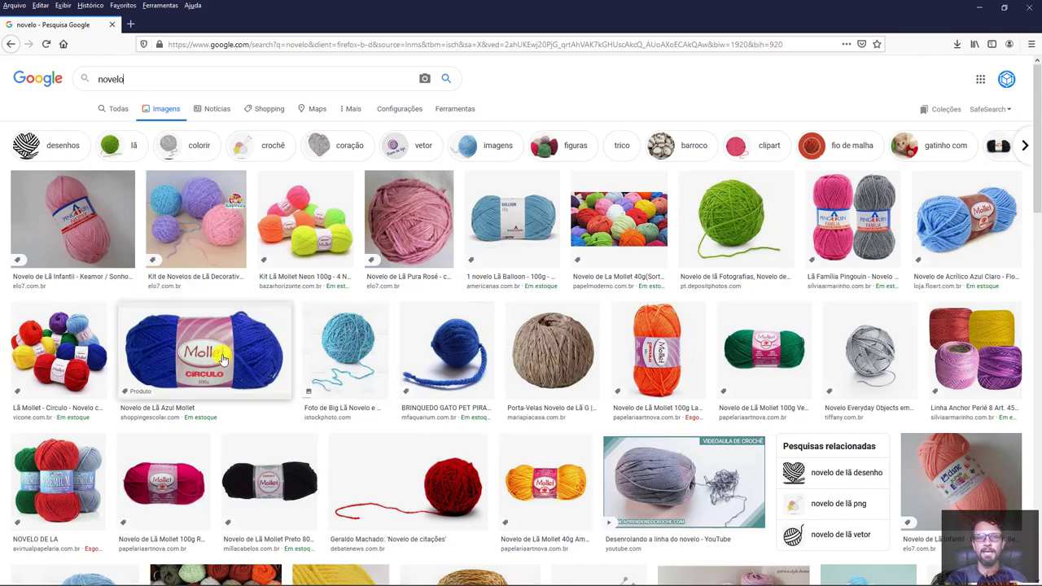
click(732, 221)
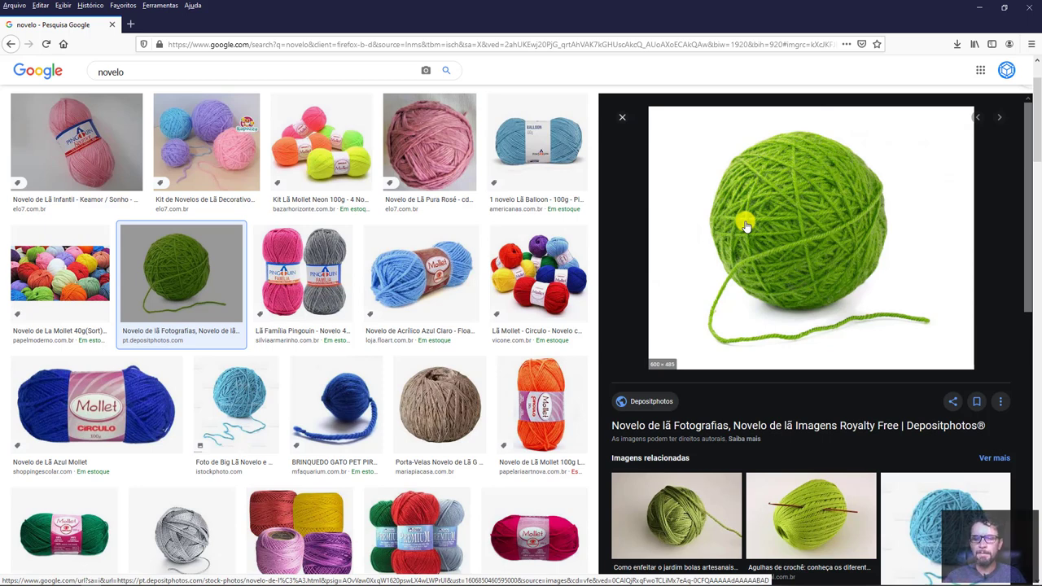
click(978, 9)
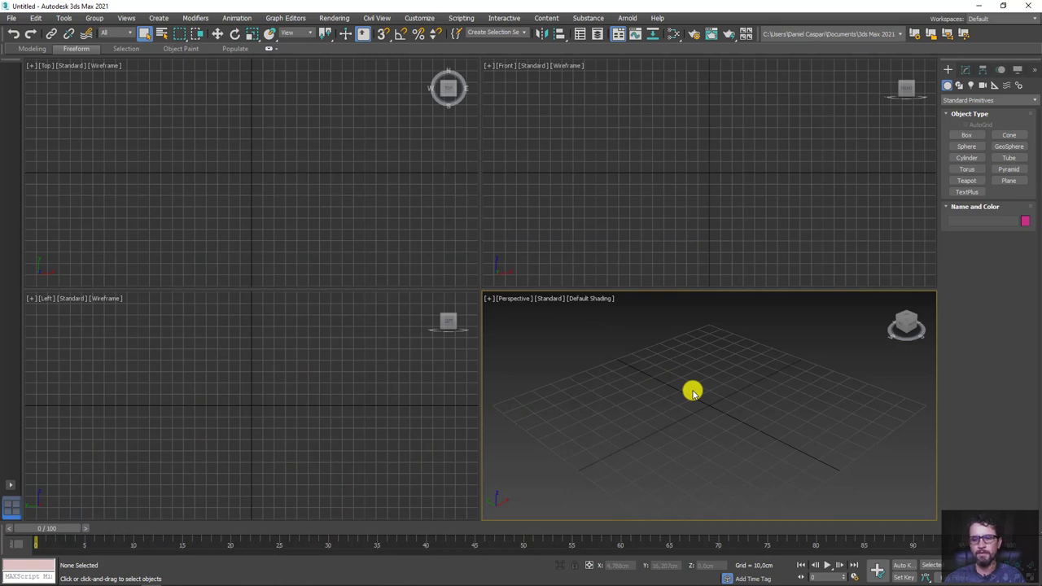
Draw a sphere of about 21.6 cm radius at the grid centre with Base To Pivot enabled.
click(966, 146)
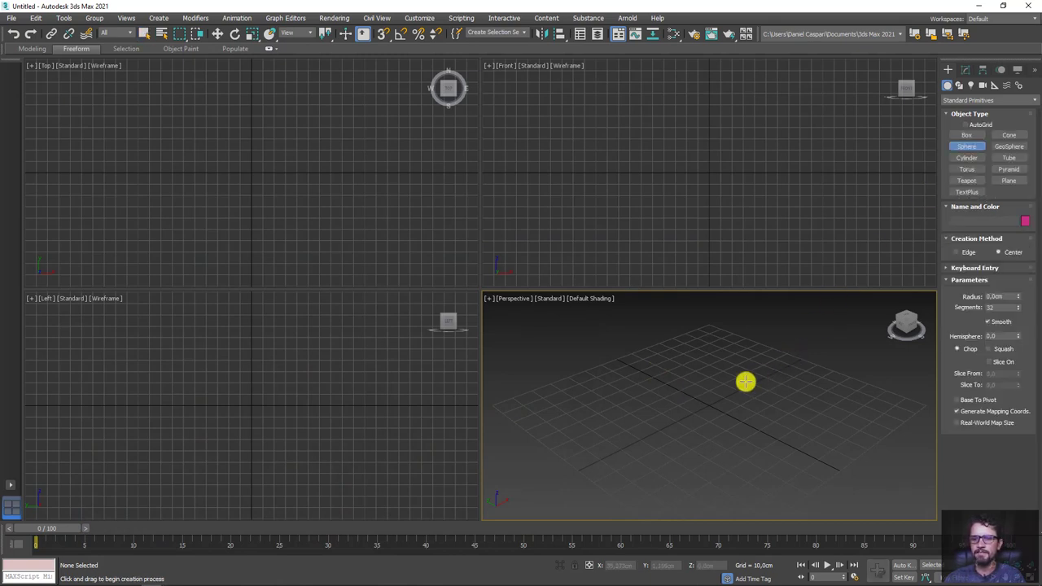
drag(708, 405, 784, 451)
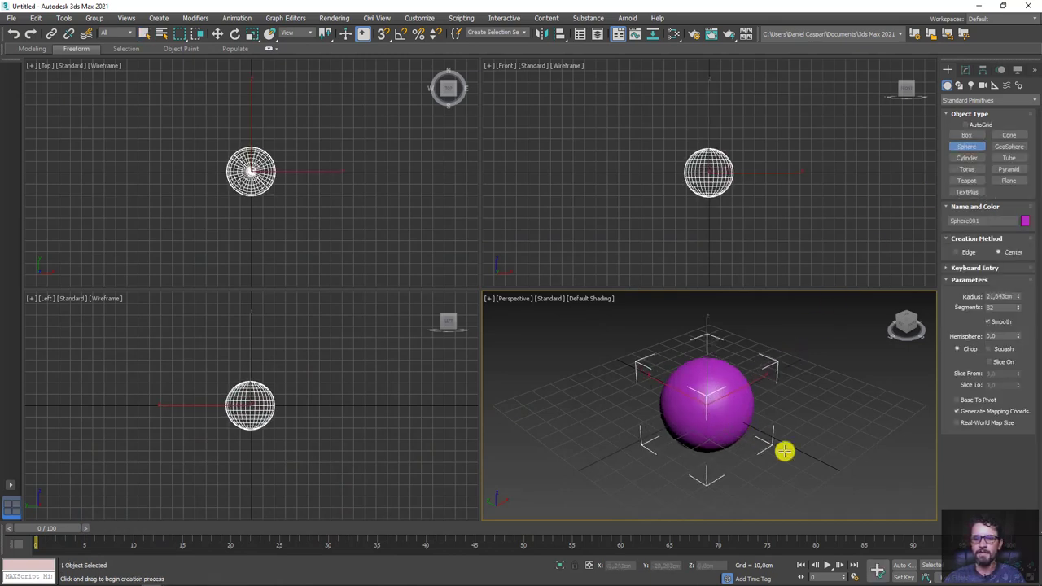
click(967, 401)
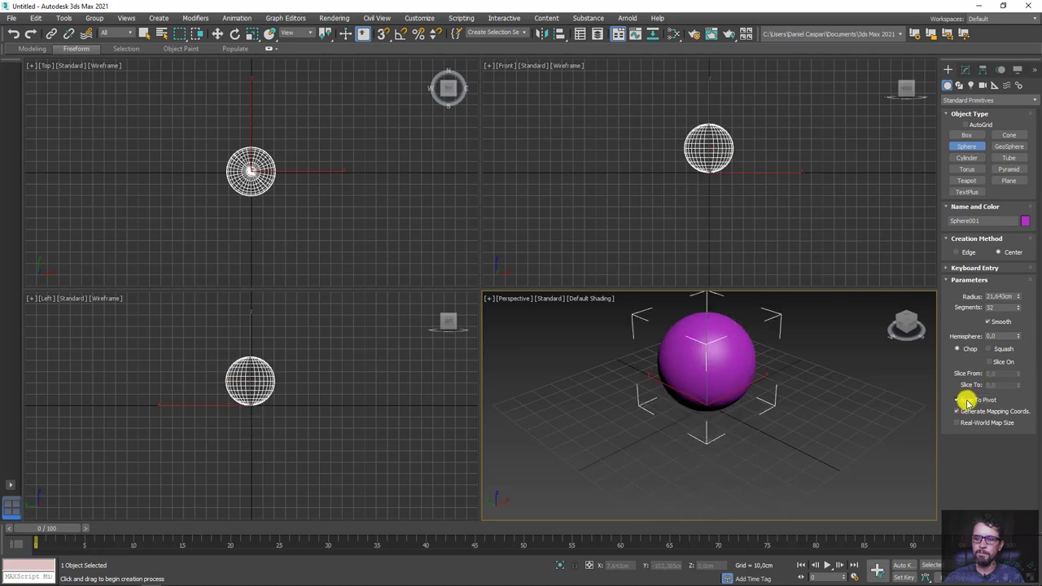
middle_drag(790, 389, 770, 411)
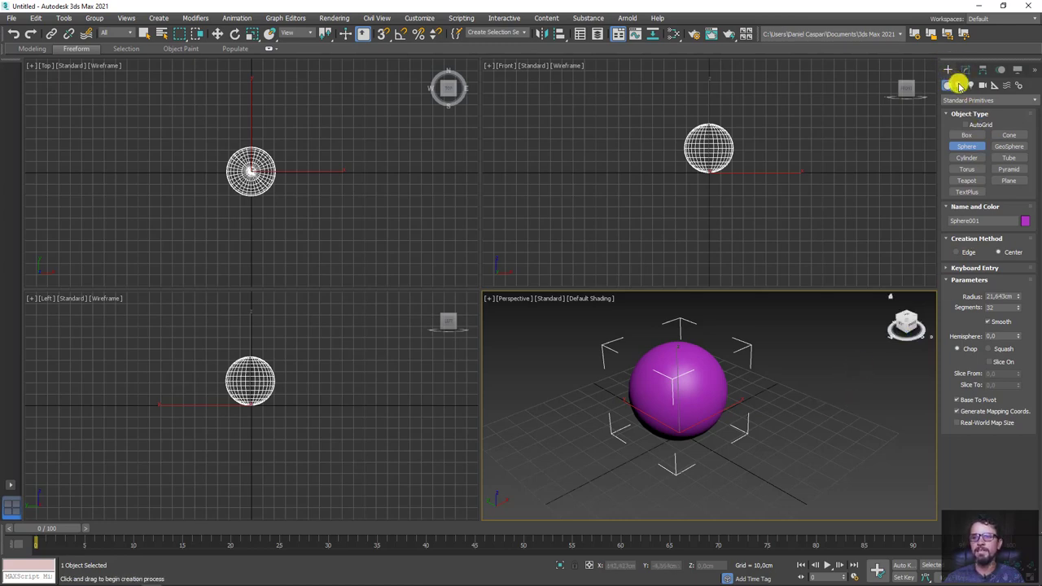
Draw a seven-point wavy Line001 spline winding across the grid beside the sphere.
click(958, 84)
click(967, 144)
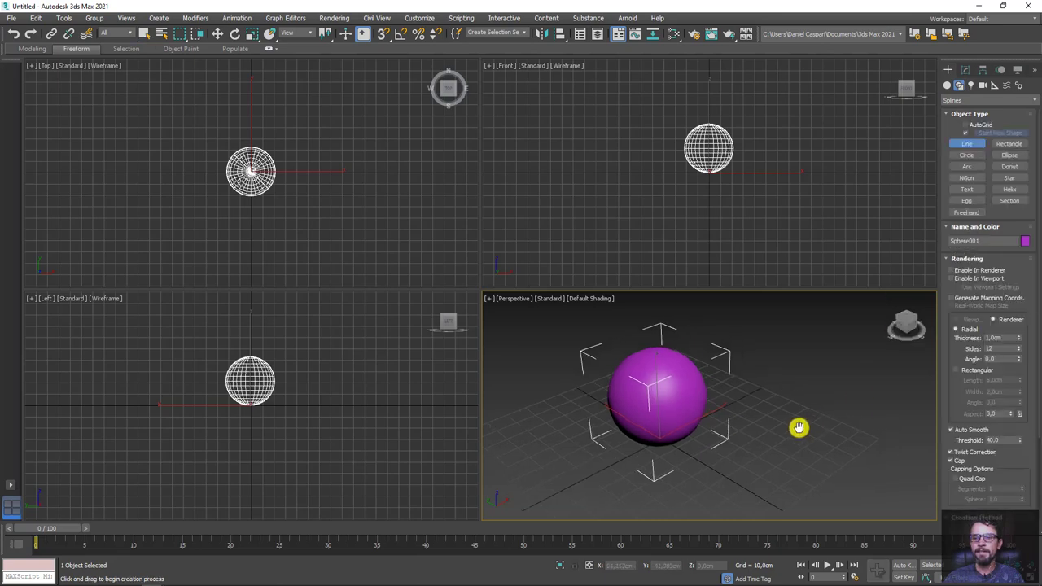
middle_drag(797, 426, 697, 407)
click(701, 374)
click(691, 433)
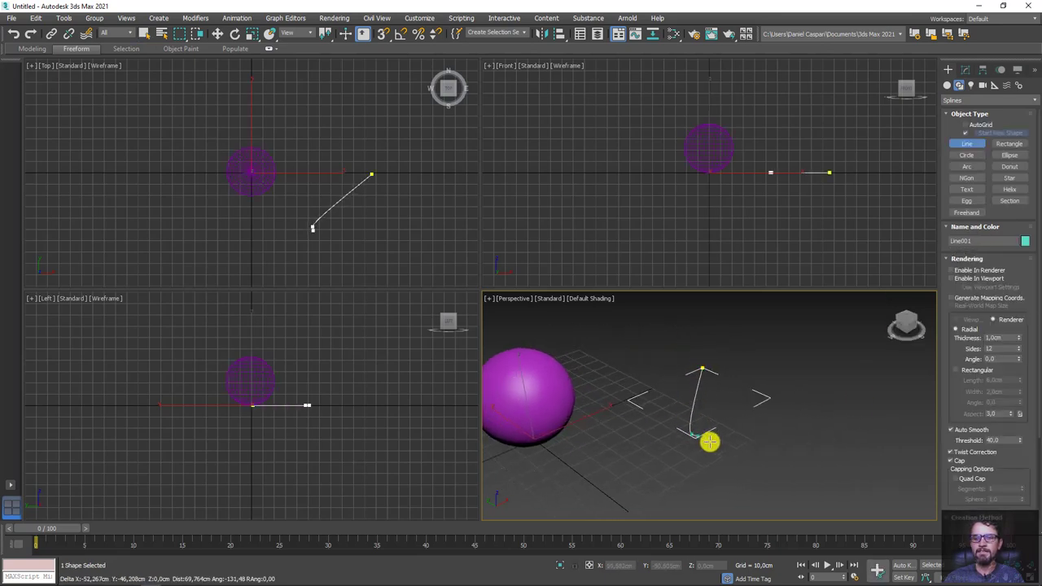
click(785, 443)
click(821, 379)
click(861, 426)
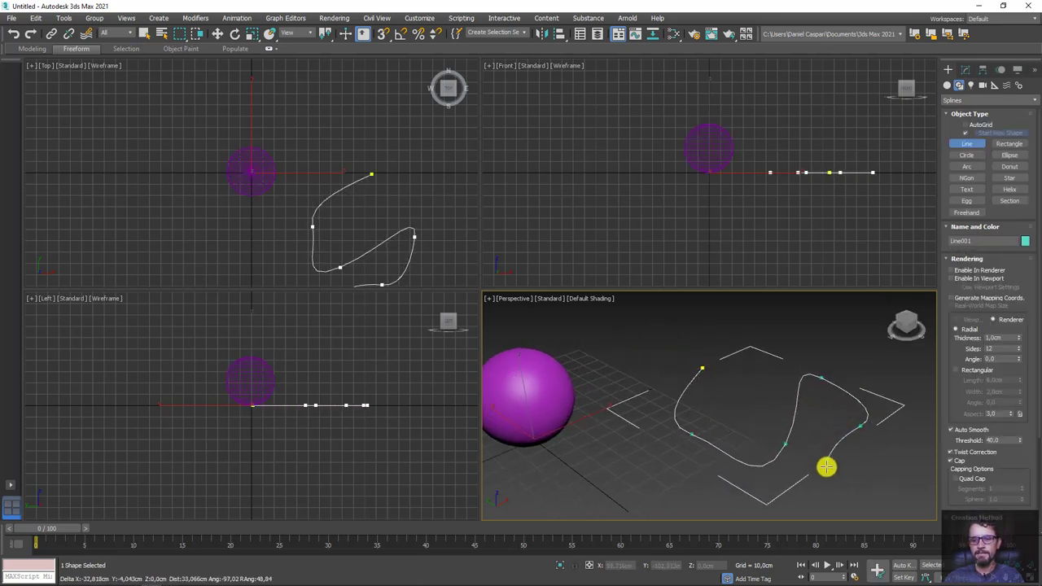
click(827, 475)
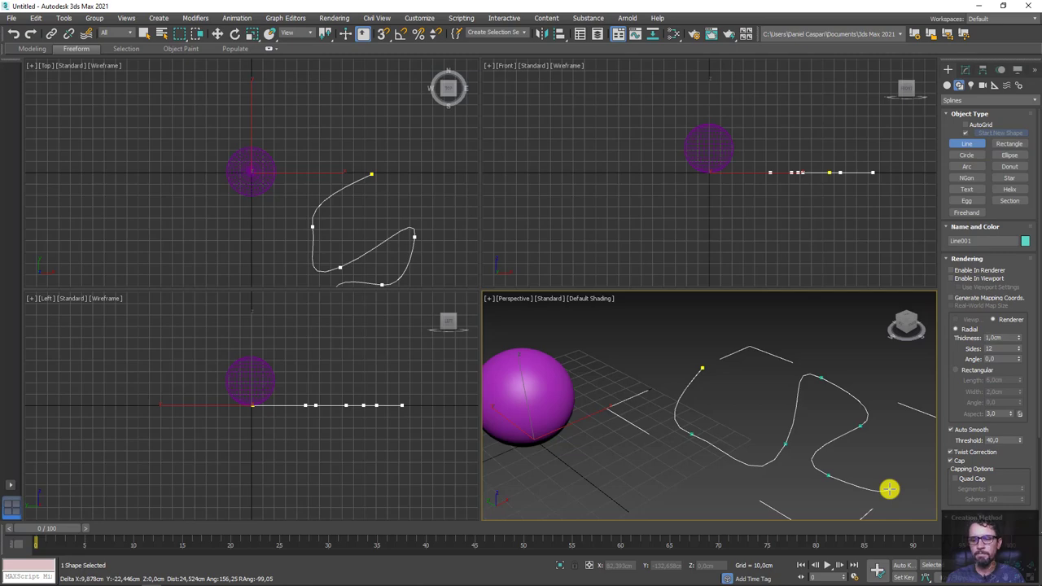
right_click(888, 488)
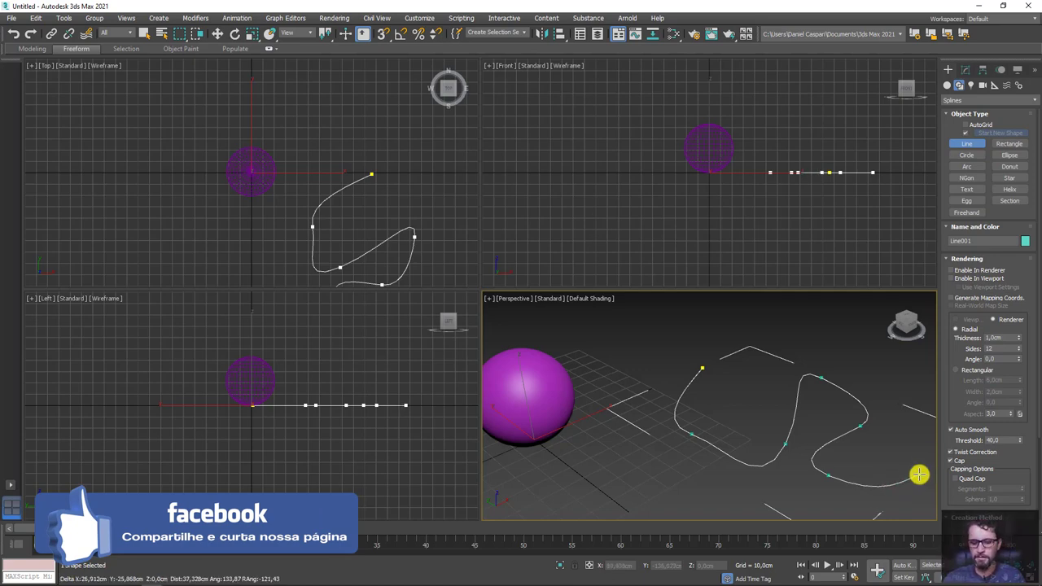
Exit line creation and delete Line001 so only Sphere001 remains.
right_click(798, 415)
scroll(806, 394, down, 5)
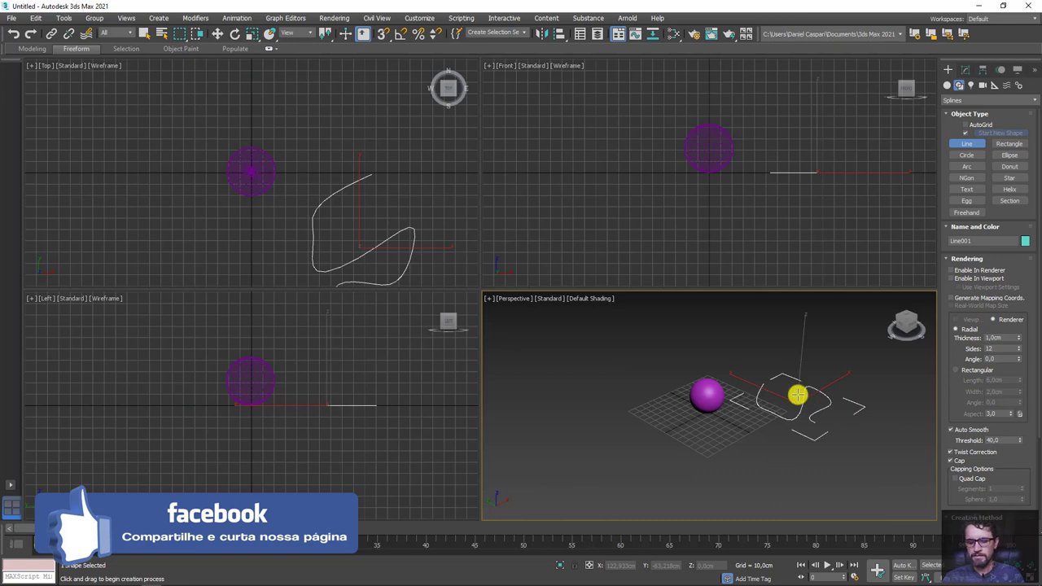
scroll(779, 395, up, 3)
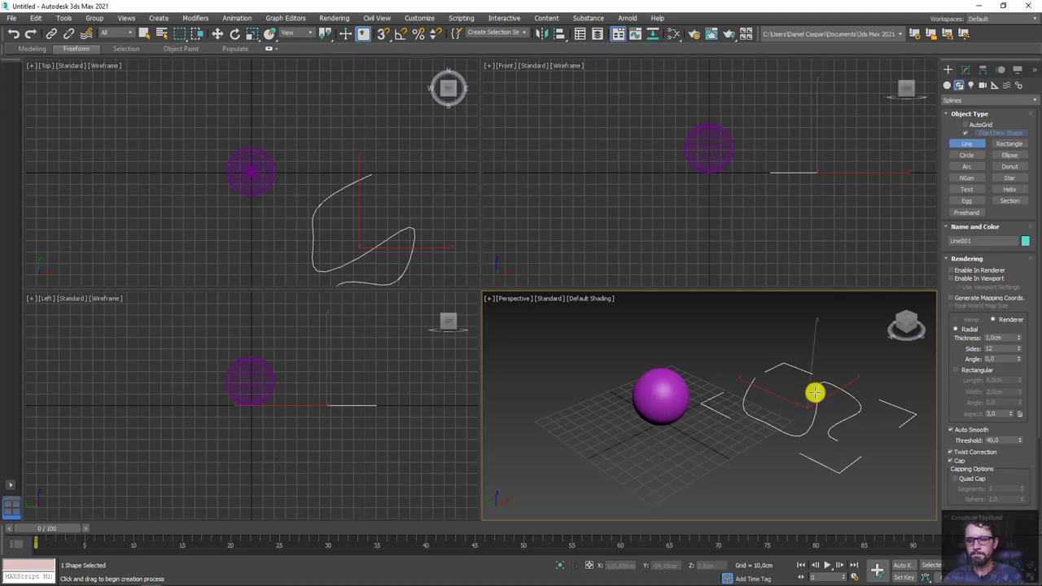
key(Delete)
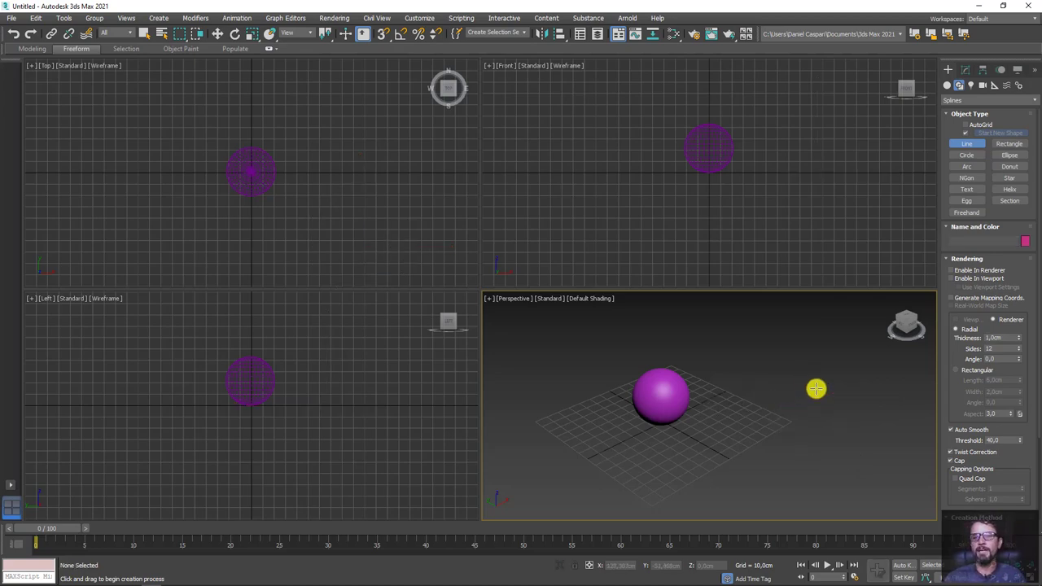
Draw Circle001 in the Front view and make it render as a tube in renderer and viewport.
click(966, 155)
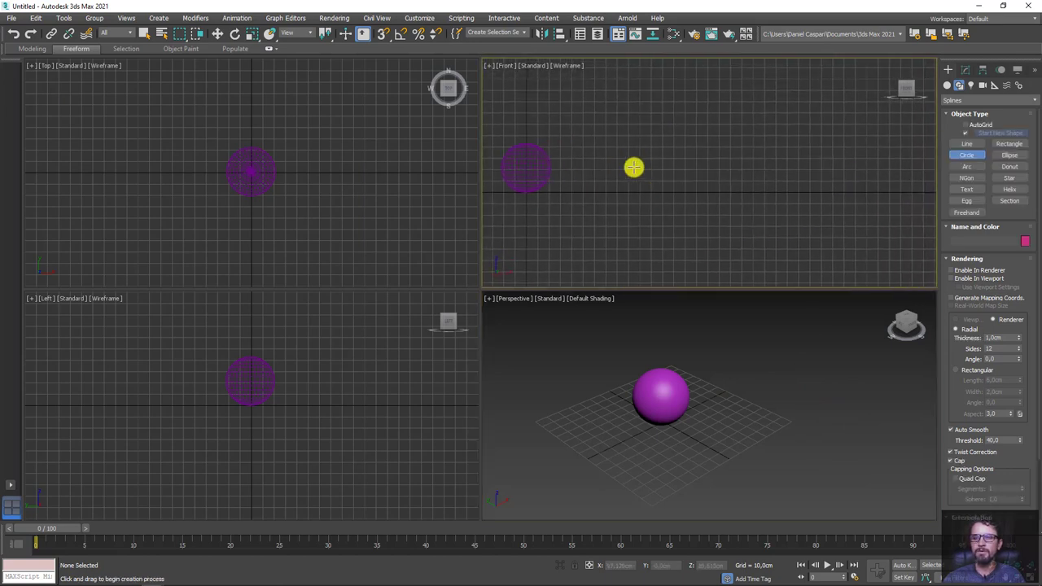
mouse_move(620, 166)
mouse_down()
mouse_move(642, 175)
mouse_move(660, 209)
mouse_up()
scroll(760, 391, up, 1)
scroll(758, 407, up, 3)
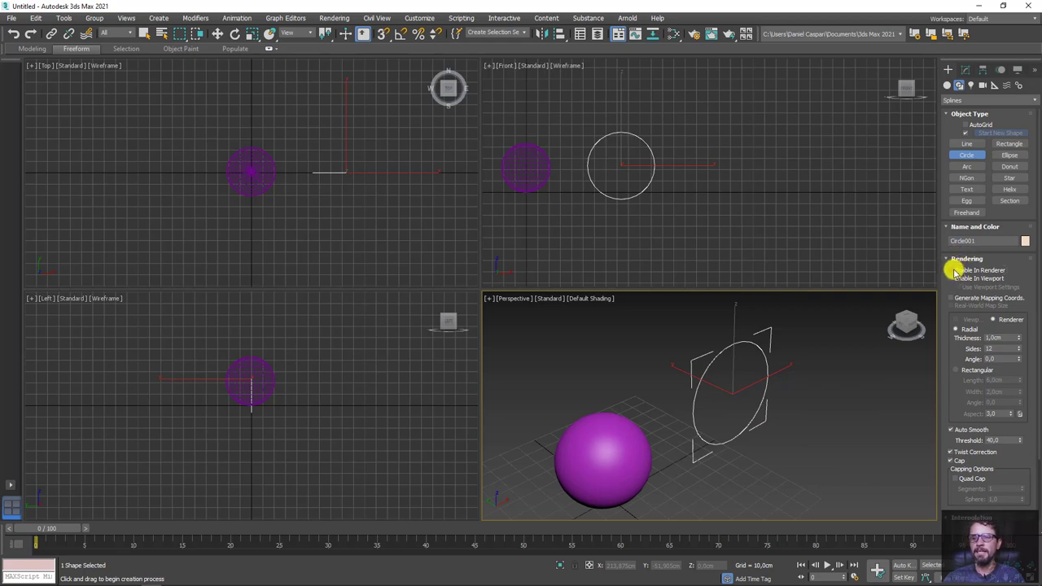
click(953, 270)
click(952, 278)
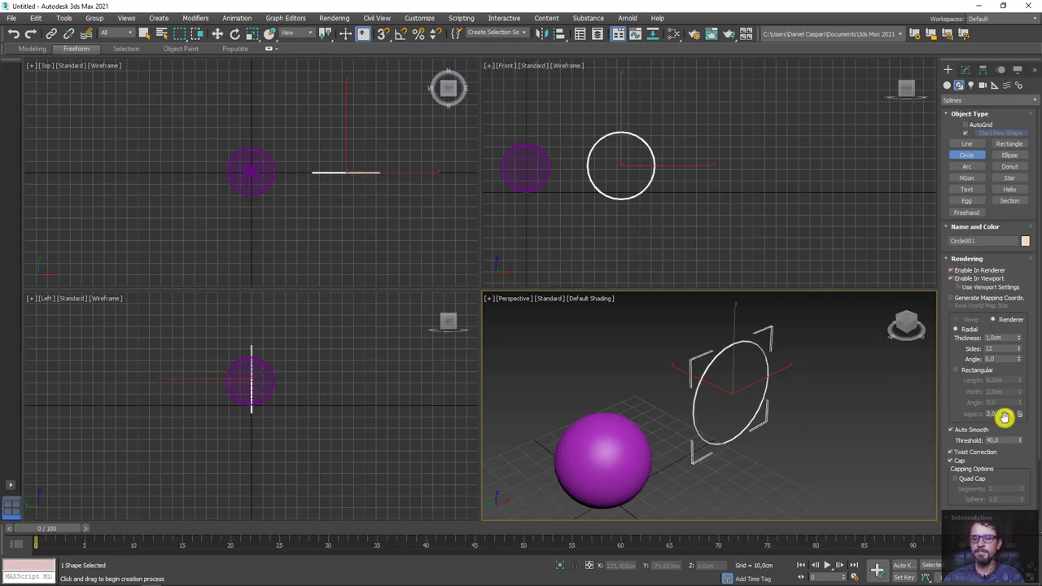
drag(1018, 337, 958, 193)
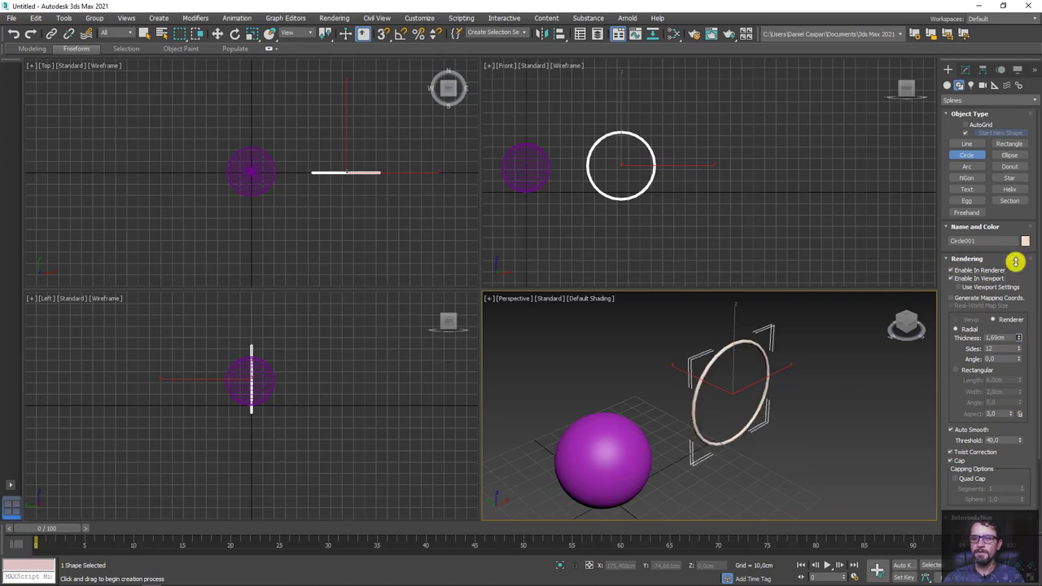
drag(1018, 336, 1018, 350)
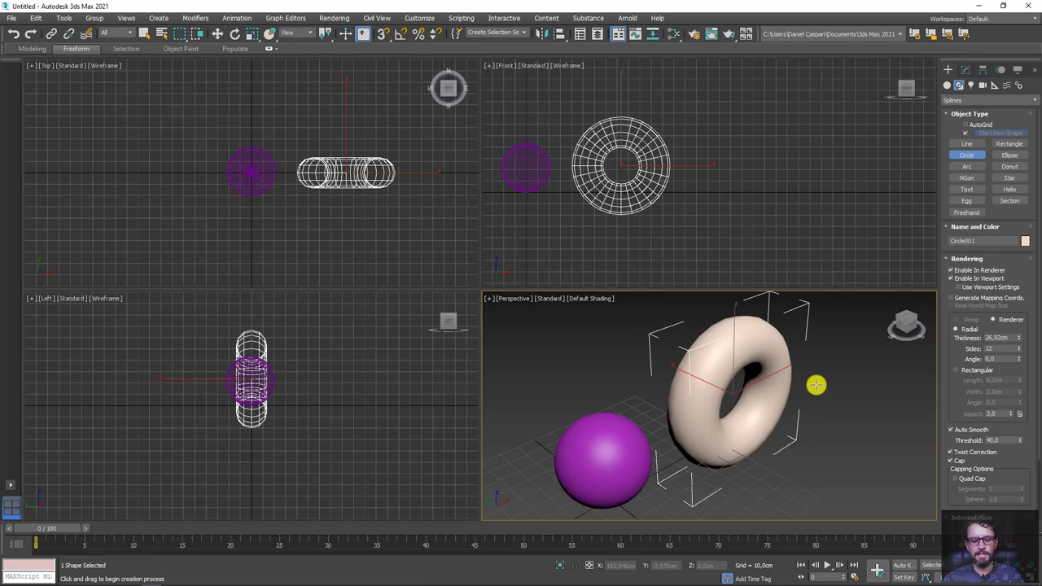
key(F4)
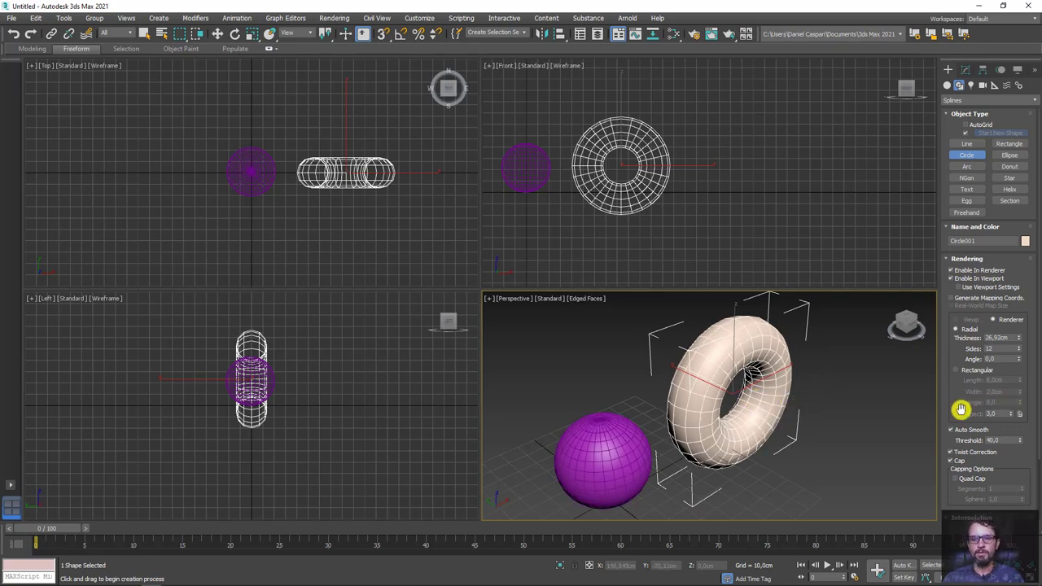
Set the circle's interpolation steps to 12 and thin the tube to about 1.077 cm.
drag(949, 409, 949, 268)
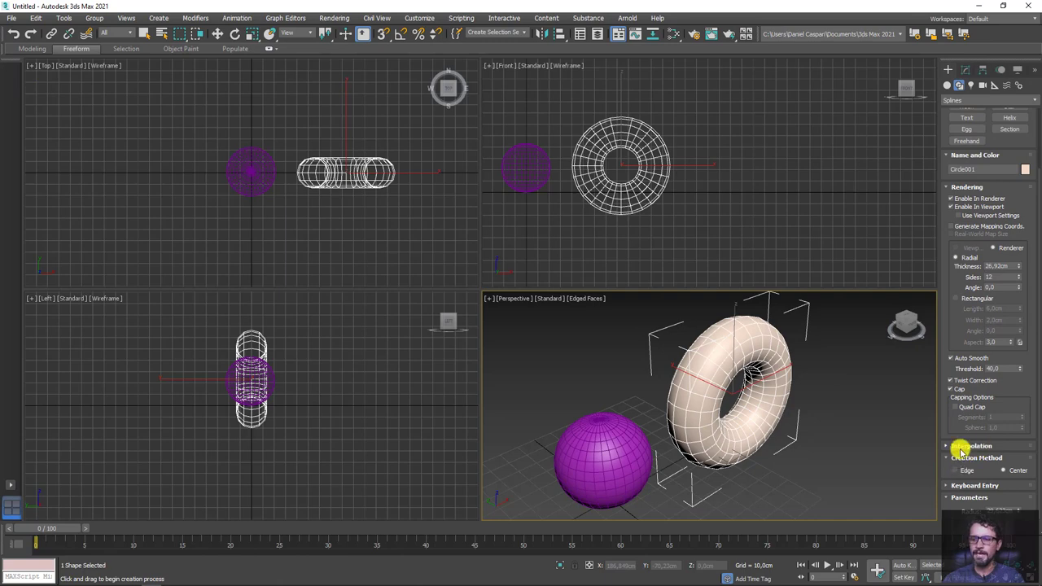
click(969, 446)
drag(998, 458, 964, 460)
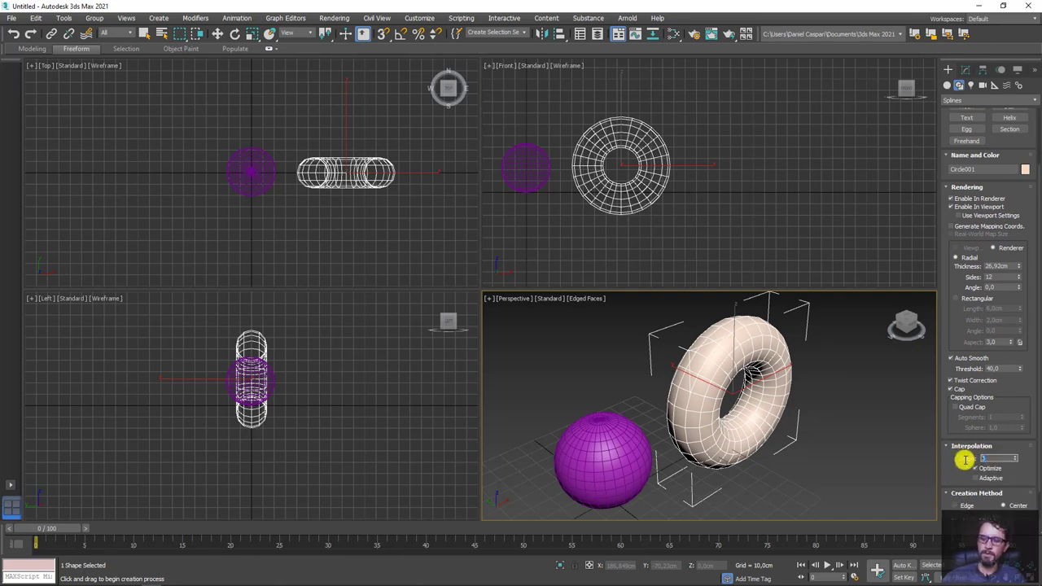
text(12)
key(Return)
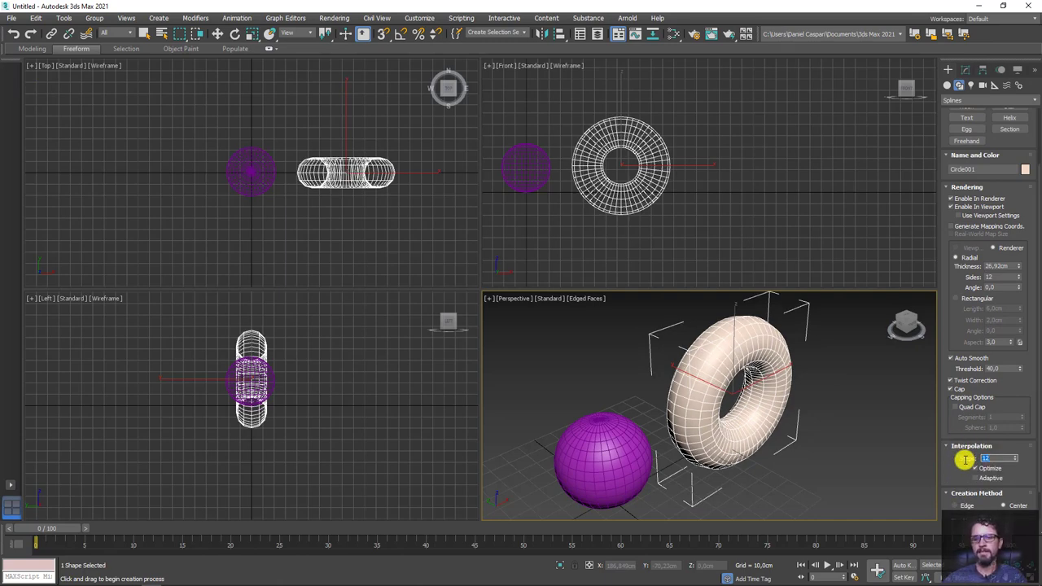
mouse_move(817, 374)
alt+middle_down()
mouse_move(753, 358)
mouse_move(791, 347)
mouse_move(833, 369)
mouse_move(752, 368)
alt+middle_up()
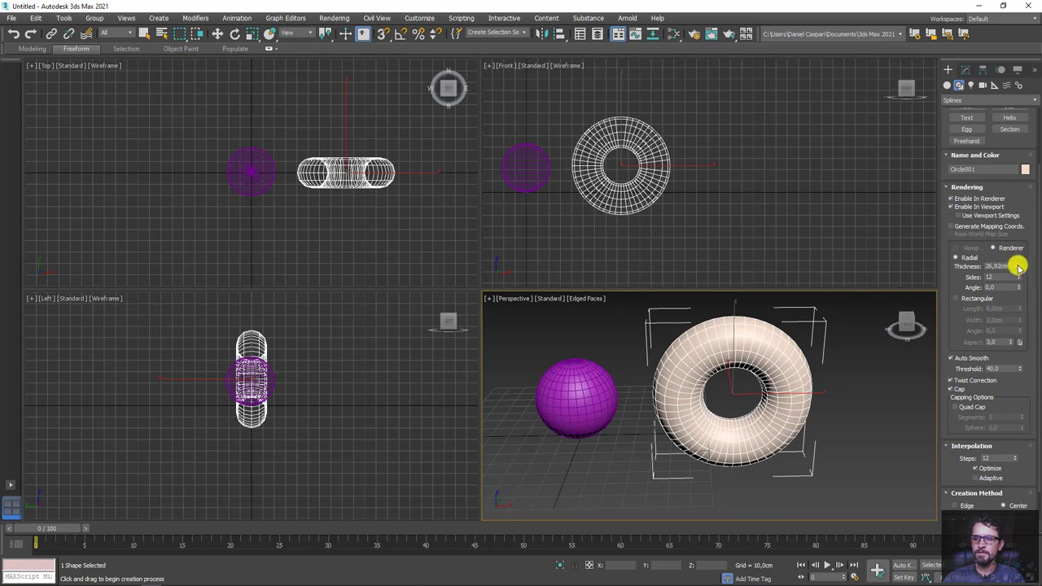
drag(1017, 266, 1008, 316)
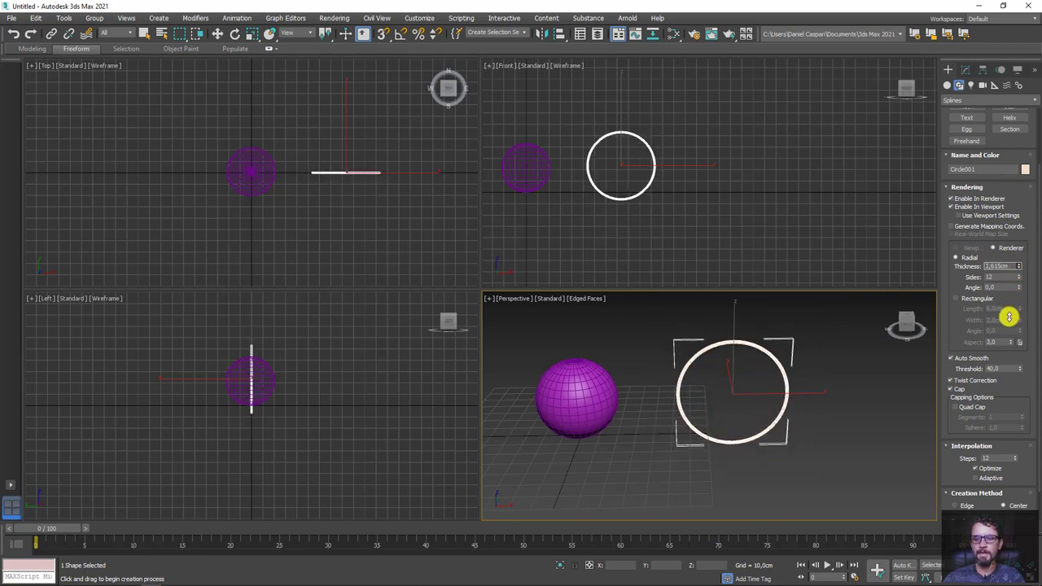
scroll(1022, 445, down, 2)
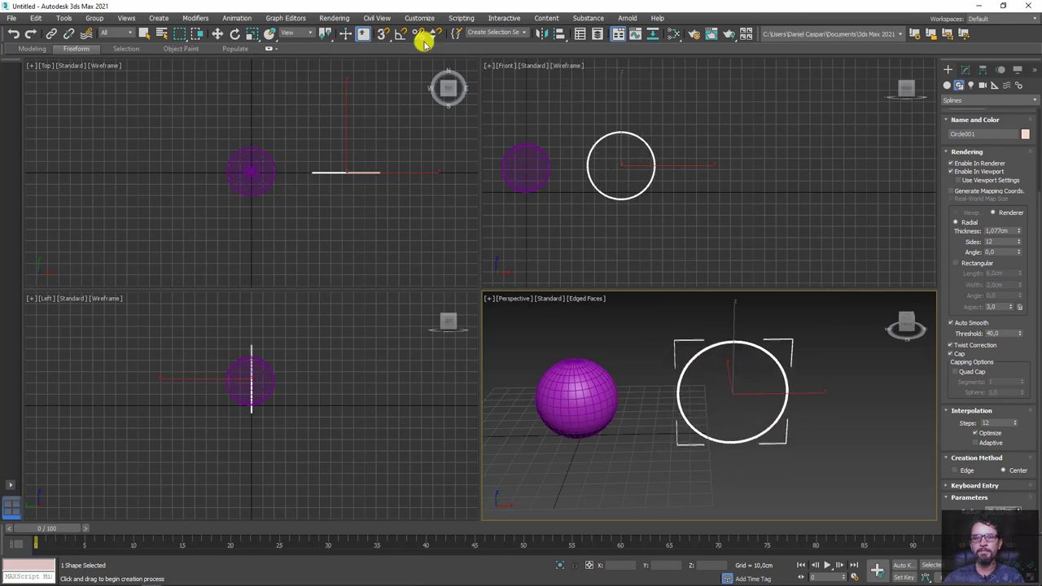
Align Circle001 to the sphere centre-to-centre on X, Y and Z positions.
click(559, 34)
click(586, 395)
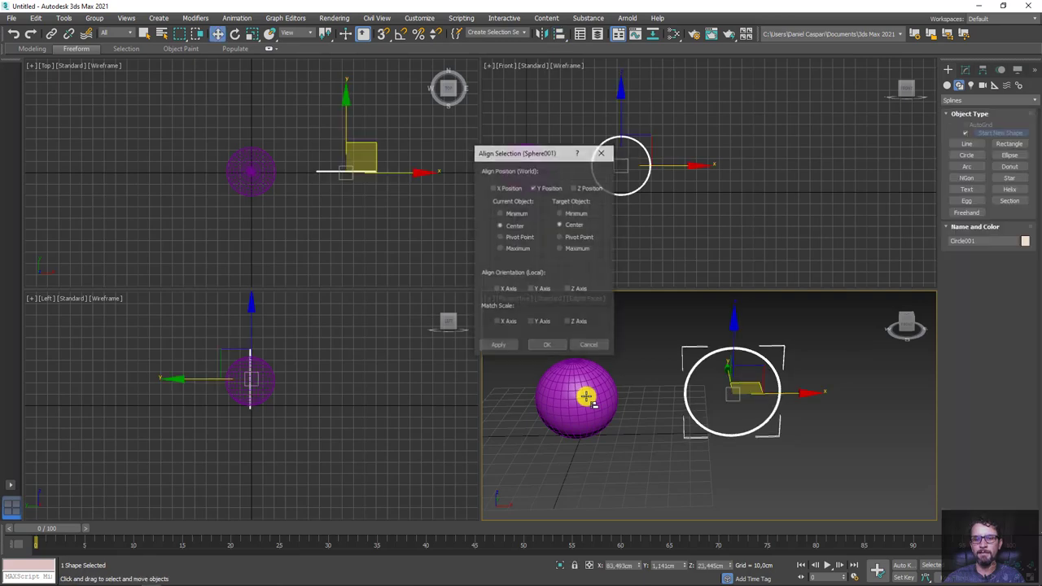
click(509, 187)
click(578, 188)
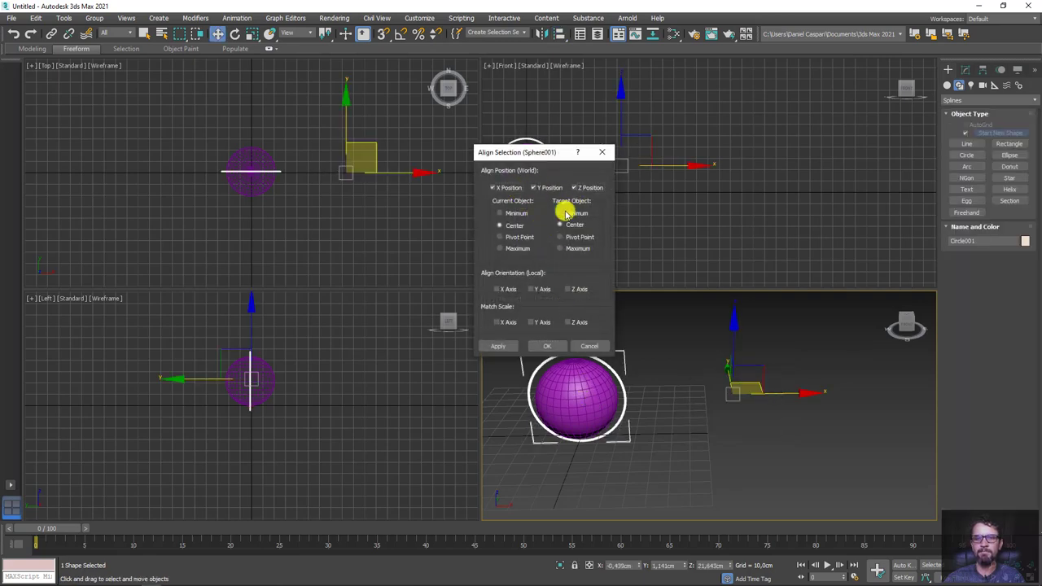
click(547, 346)
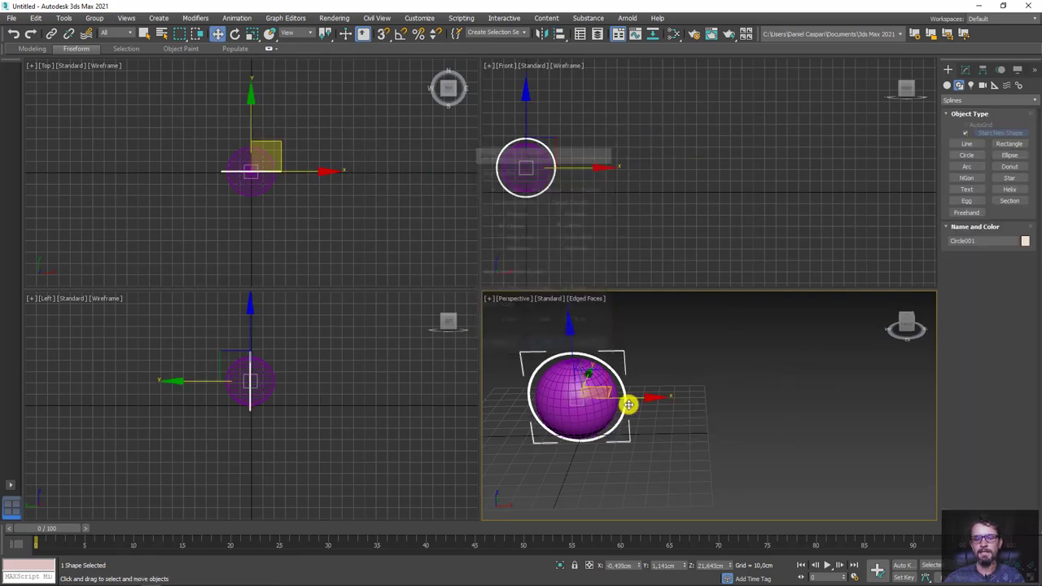
mouse_move(610, 421)
alt+middle_down()
mouse_move(836, 453)
mouse_move(860, 440)
mouse_move(730, 446)
alt+middle_up()
Reduce the circle's radius so the ring hugs the sphere, then compare with the reference images.
click(964, 70)
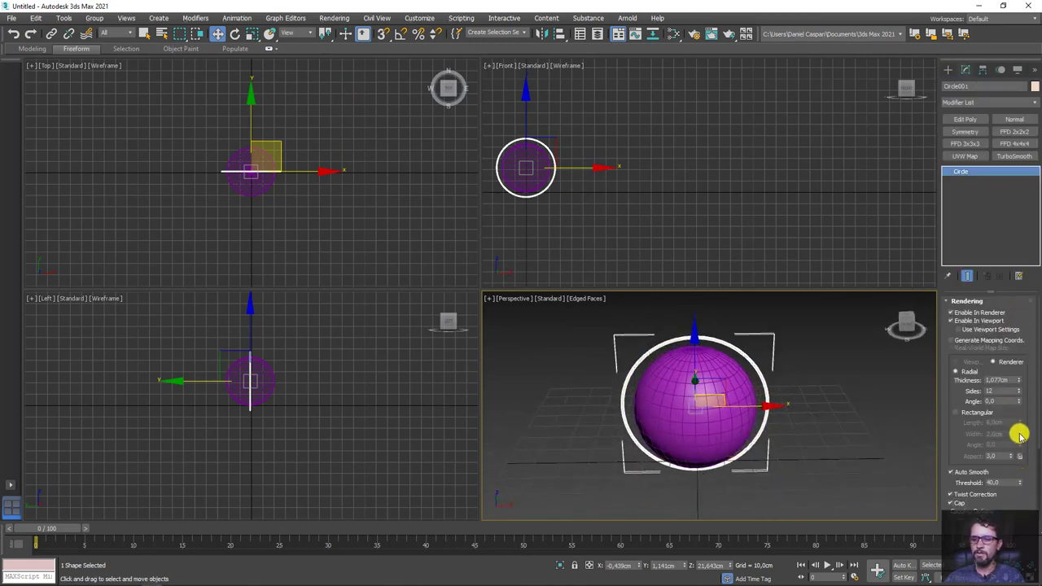
drag(949, 450, 946, 227)
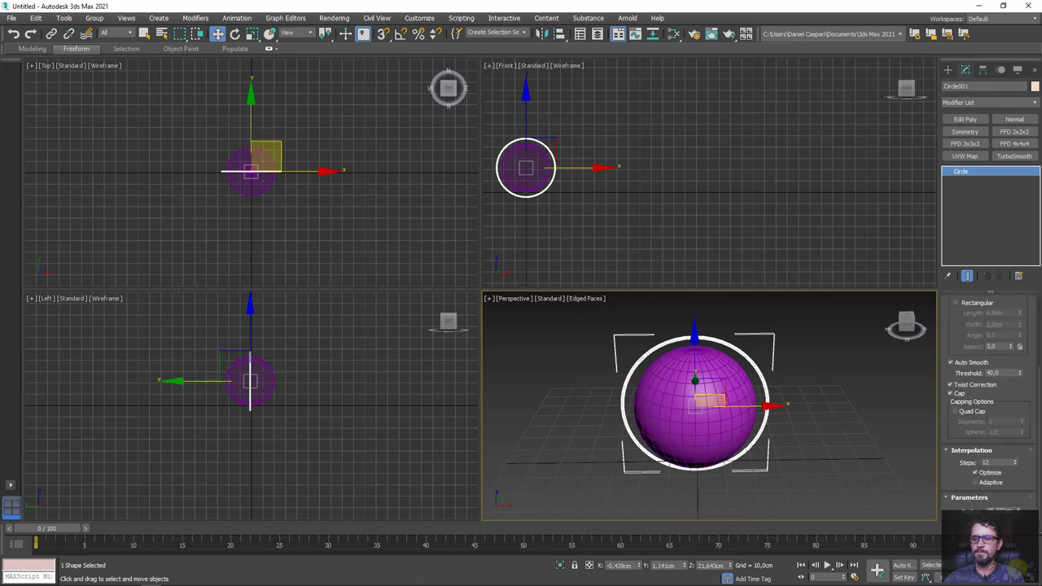
drag(1021, 508, 1019, 513)
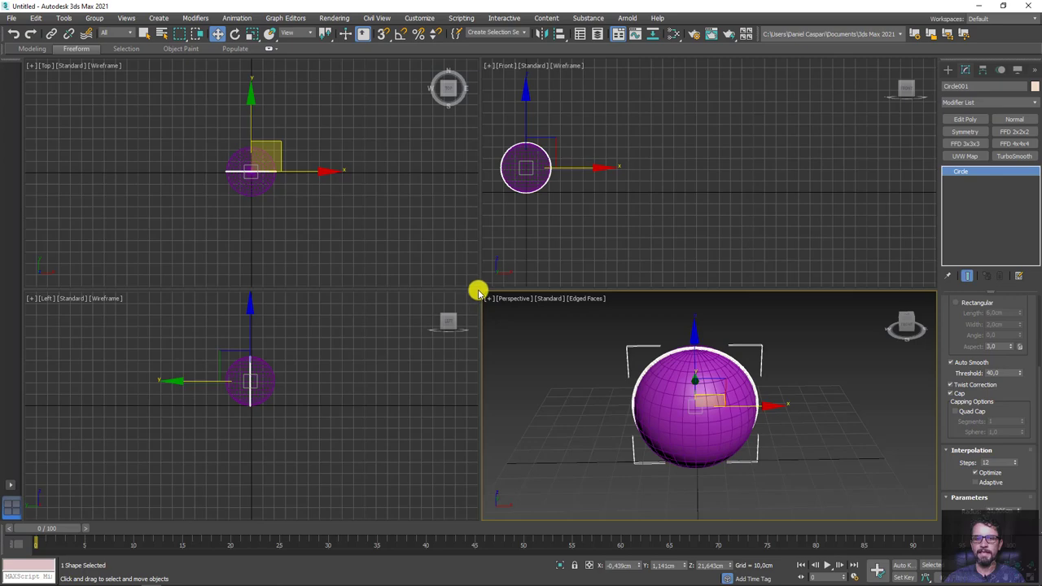
drag(478, 289, 468, 70)
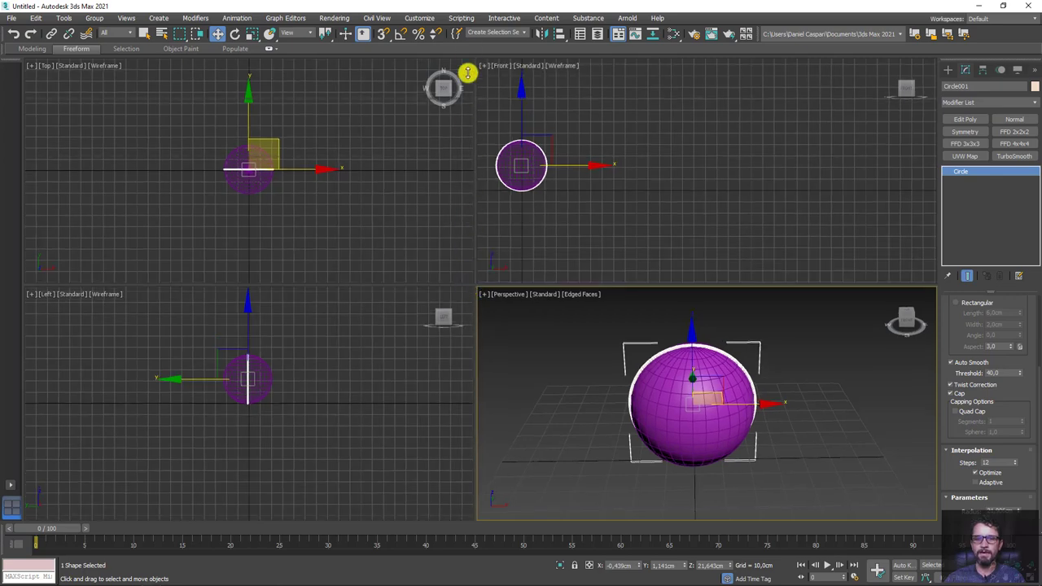
scroll(697, 361, up, 2)
scroll(707, 354, up, 2)
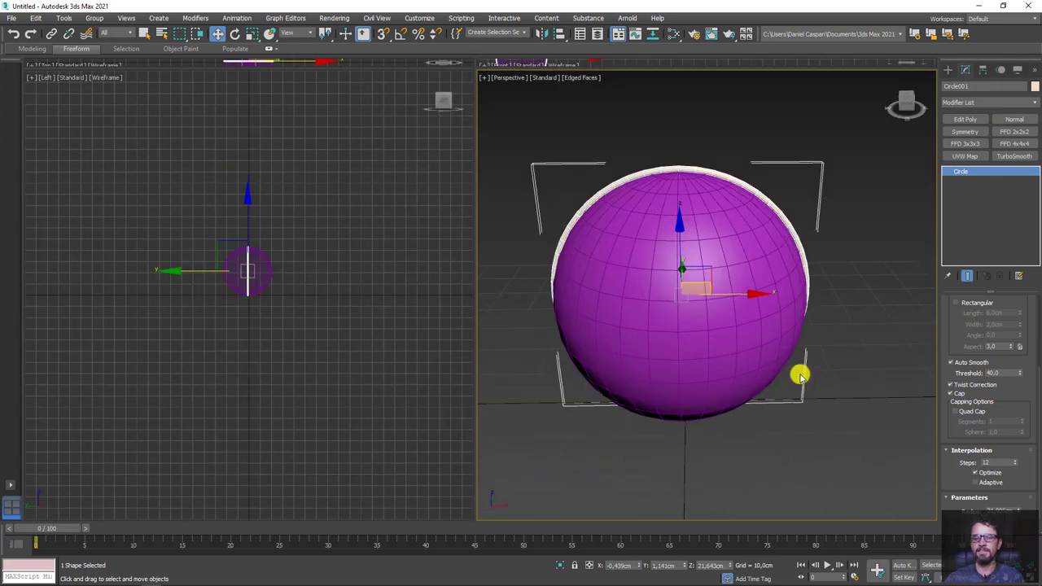
mouse_move(798, 372)
alt+middle_down()
mouse_move(724, 370)
mouse_move(781, 373)
mouse_move(768, 356)
mouse_move(808, 336)
alt+middle_up()
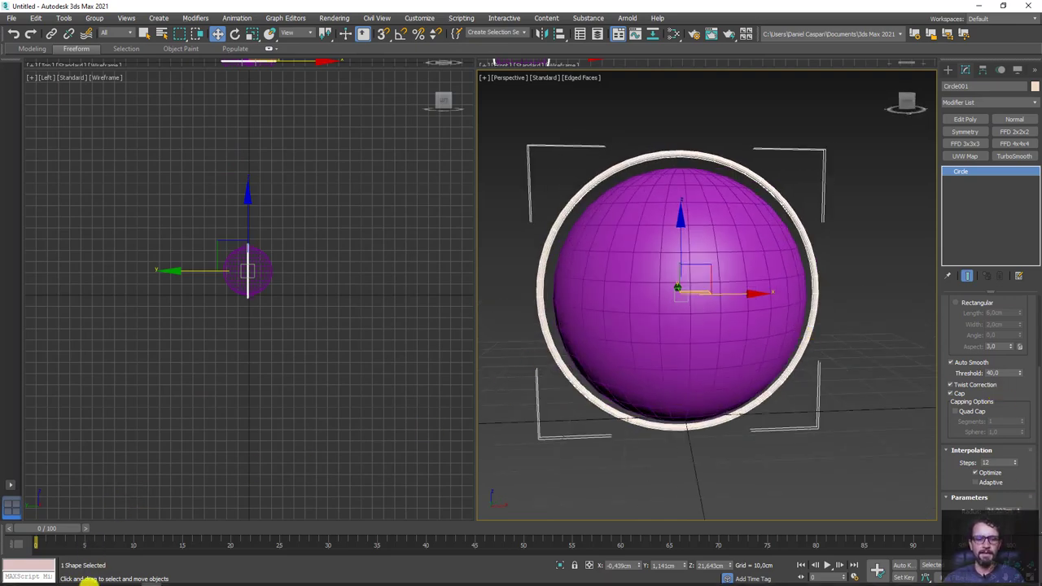
click(91, 579)
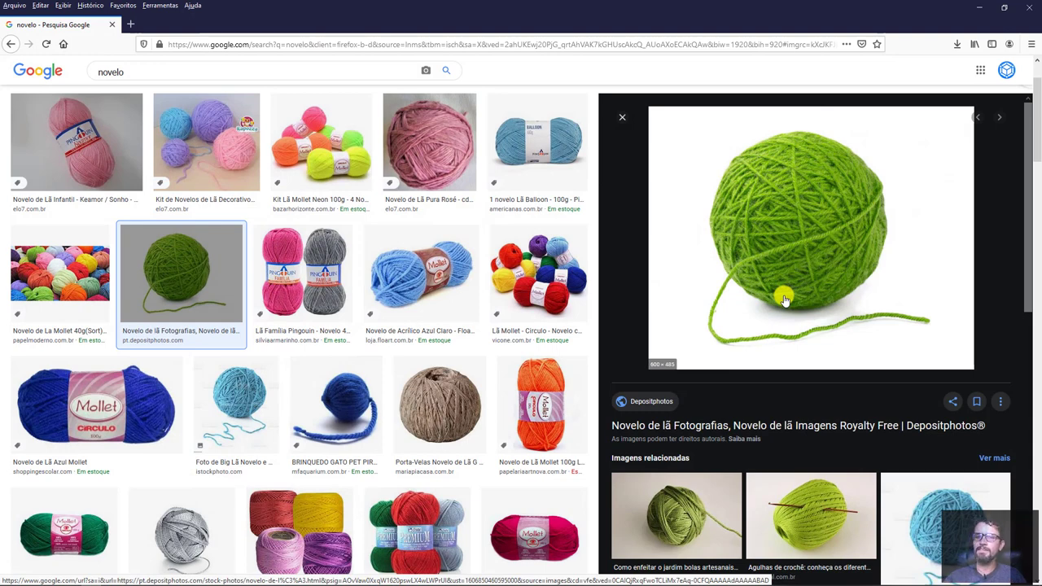
key(alt+Tab)
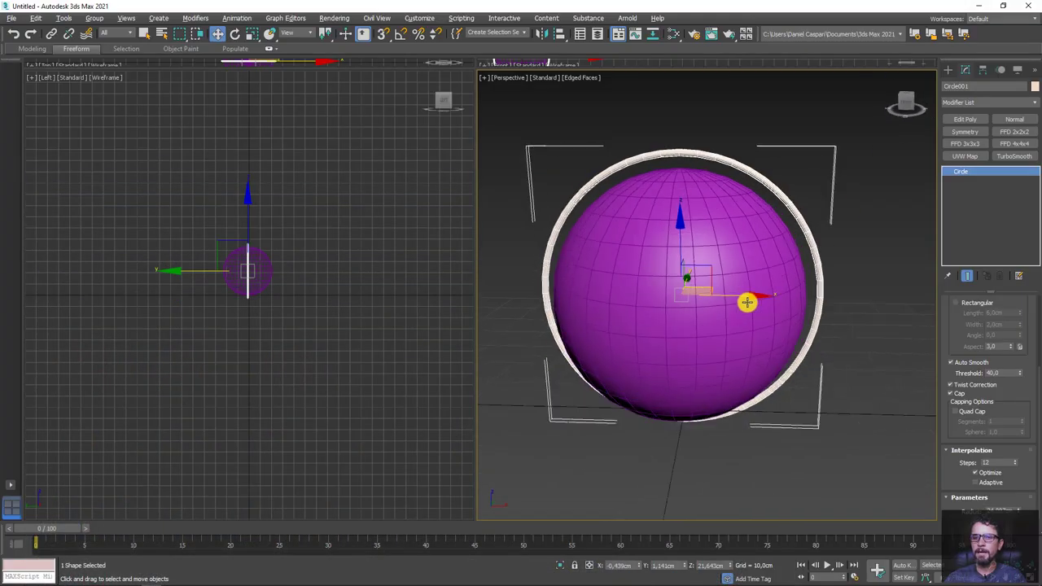
Add a Noise modifier to the ring with Scale 10.
alt+middle_drag(746, 302, 771, 247)
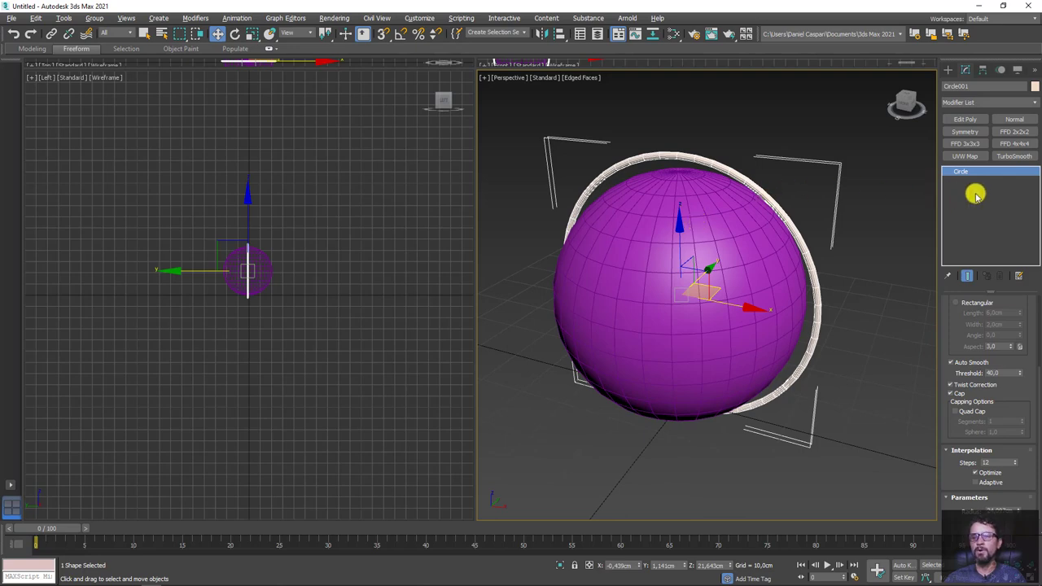
click(1007, 102)
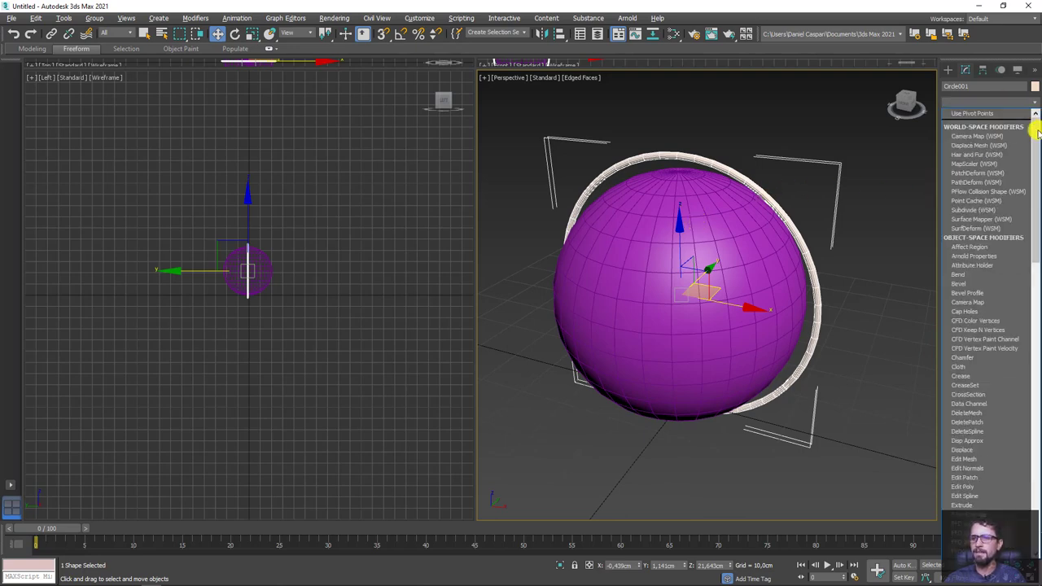
mouse_move(1036, 132)
mouse_down()
mouse_move(1036, 381)
mouse_move(1034, 296)
mouse_up()
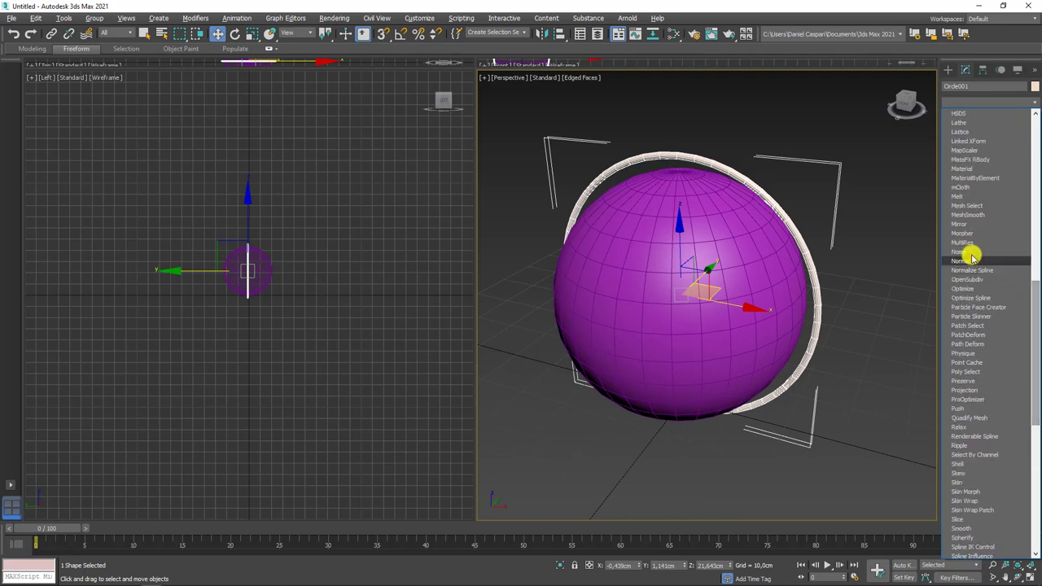
click(966, 251)
alt+middle_drag(844, 304, 860, 321)
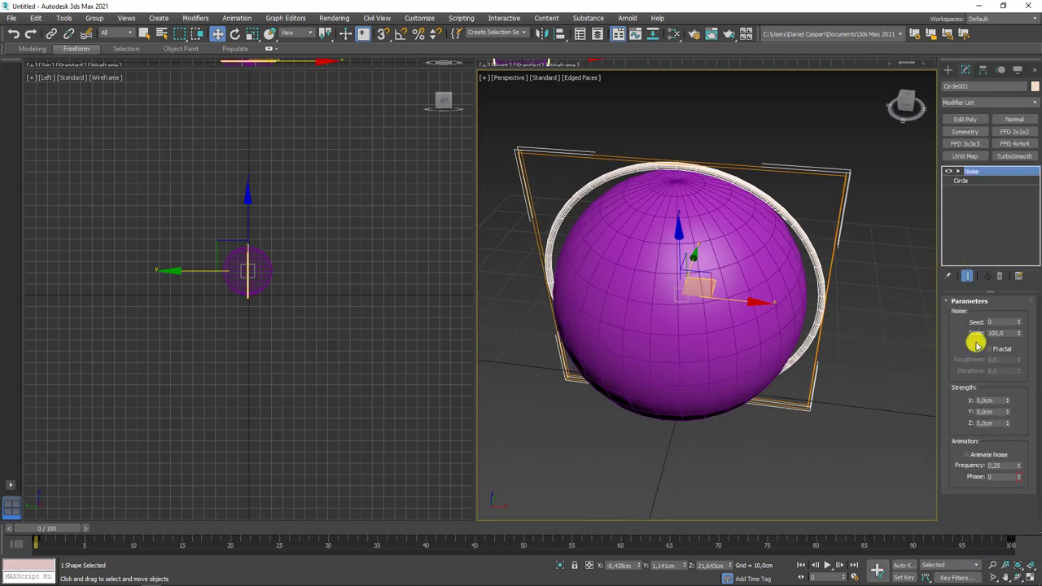
drag(1008, 331, 955, 328)
text(10)
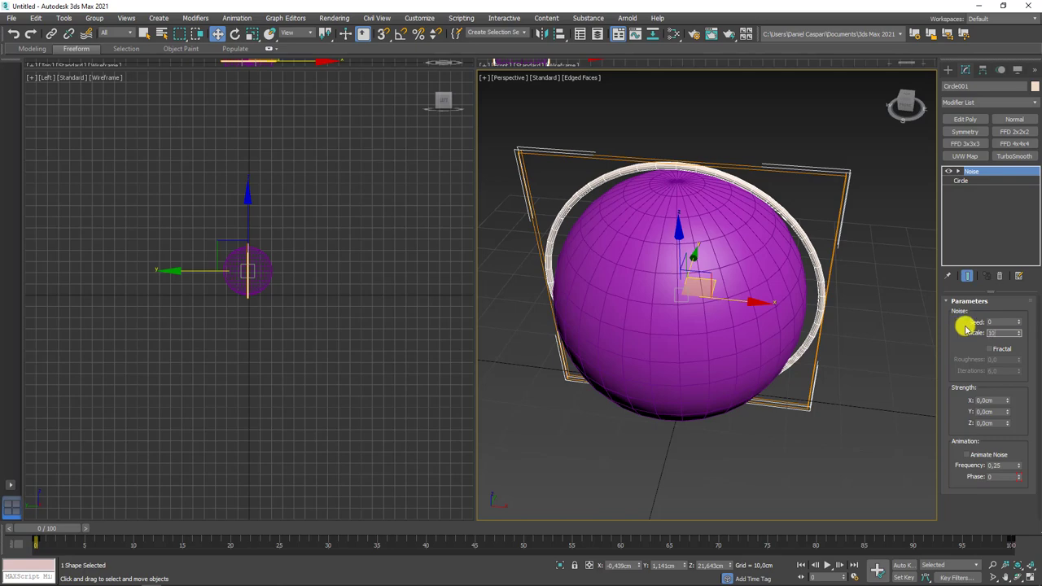
key(Return)
Set the Noise strengths to about X 7.35, Y 0.27 and Z 3.52 cm.
alt+middle_drag(843, 346, 899, 376)
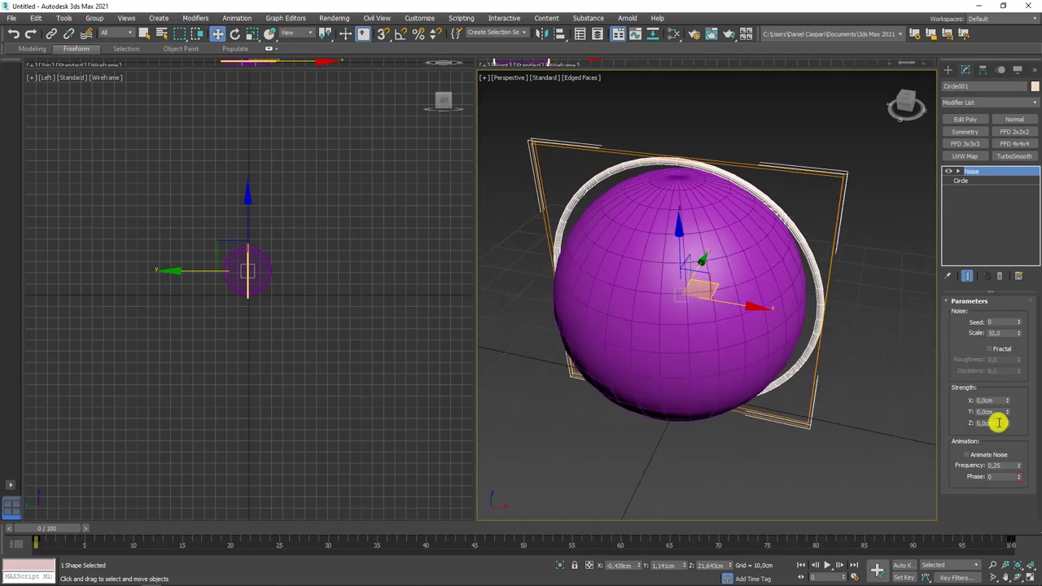
drag(1008, 426, 937, 305)
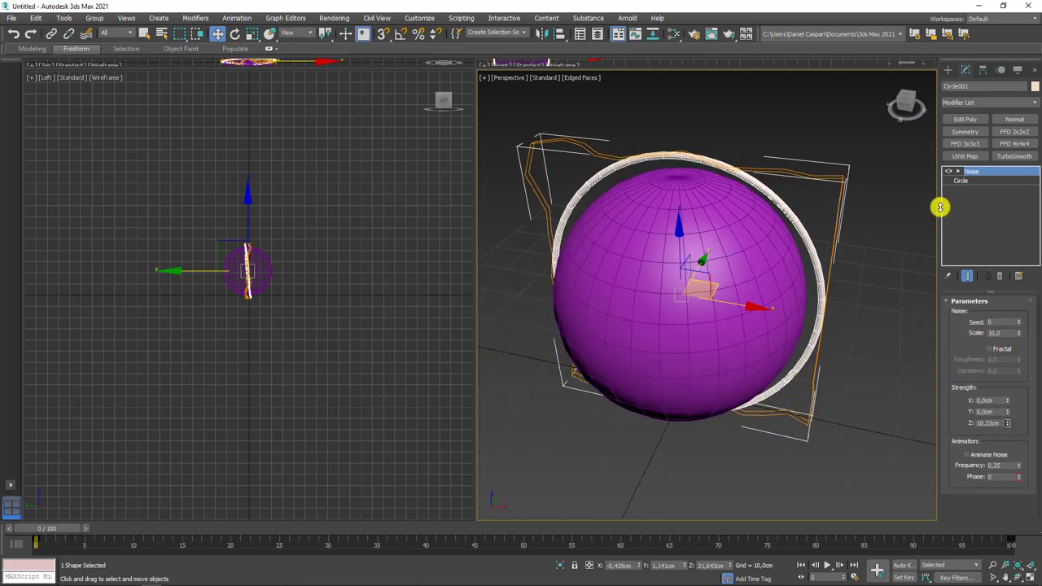
alt+middle_drag(928, 252, 854, 237)
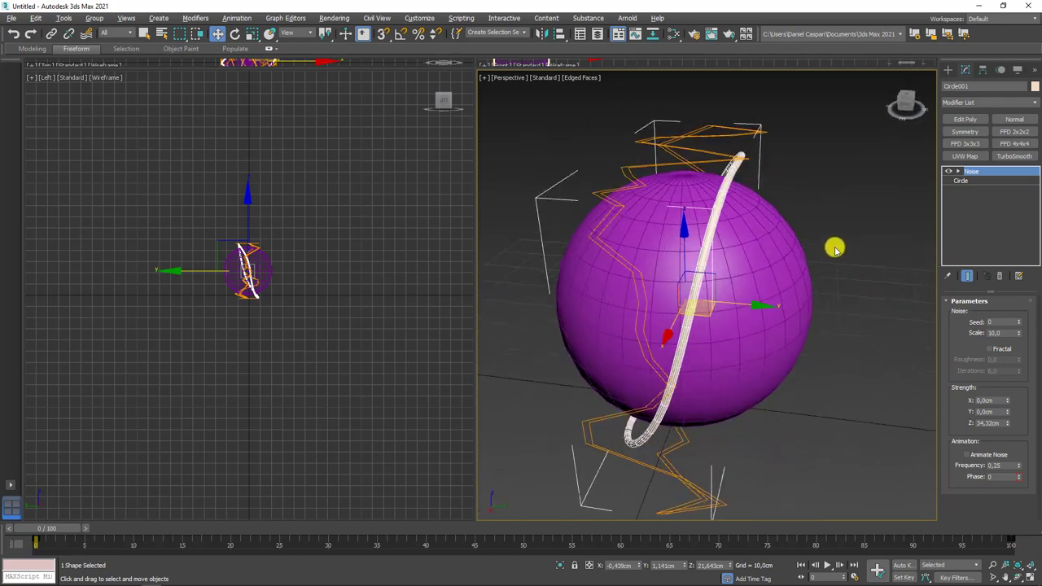
drag(1007, 423, 1000, 467)
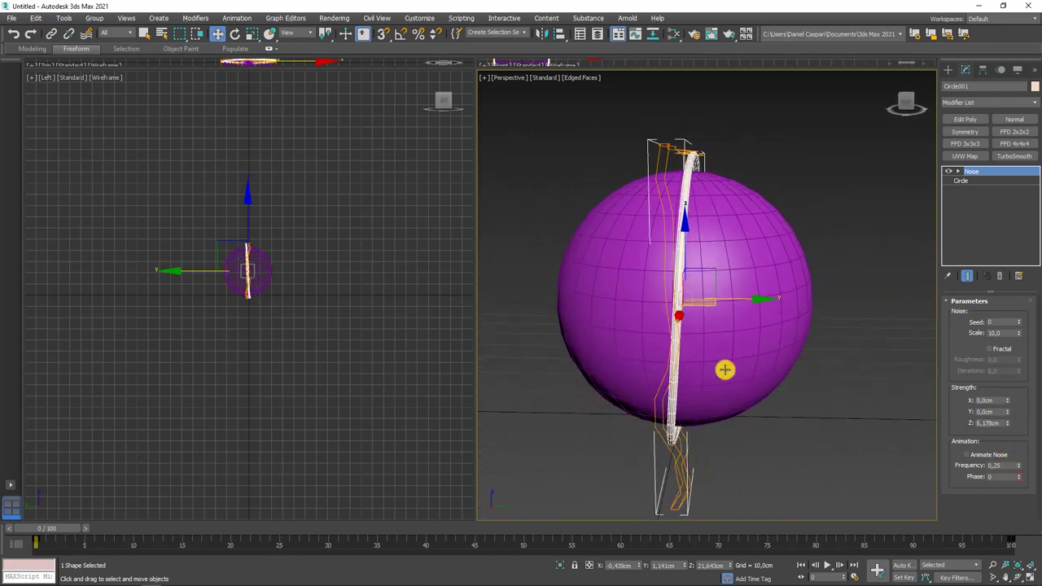
mouse_move(664, 356)
alt+middle_down()
mouse_move(714, 372)
mouse_move(915, 376)
alt+middle_up()
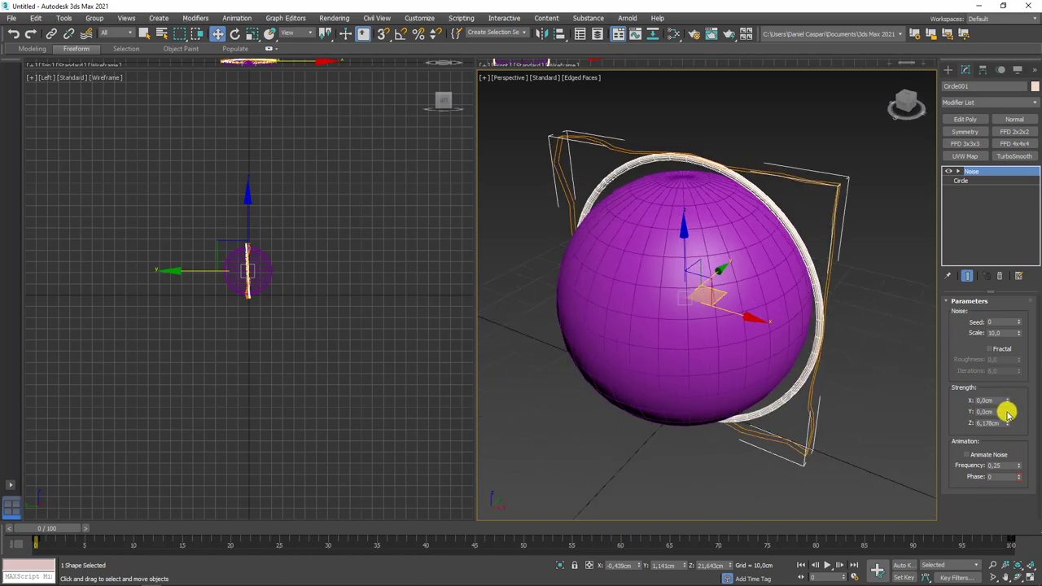
mouse_move(1008, 401)
mouse_down()
mouse_move(1007, 375)
mouse_move(1004, 446)
mouse_up()
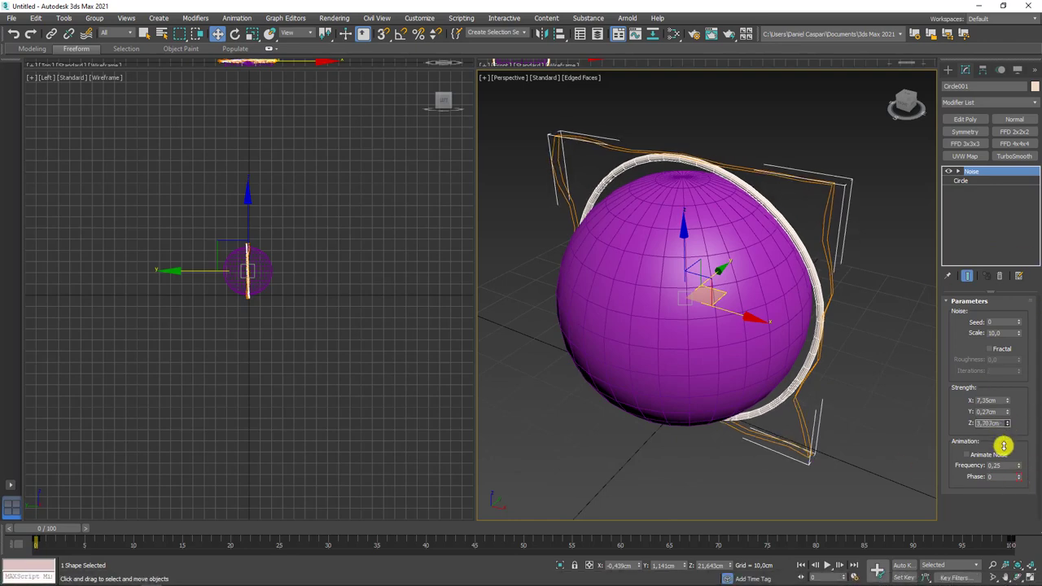
alt+middle_drag(646, 337, 722, 323)
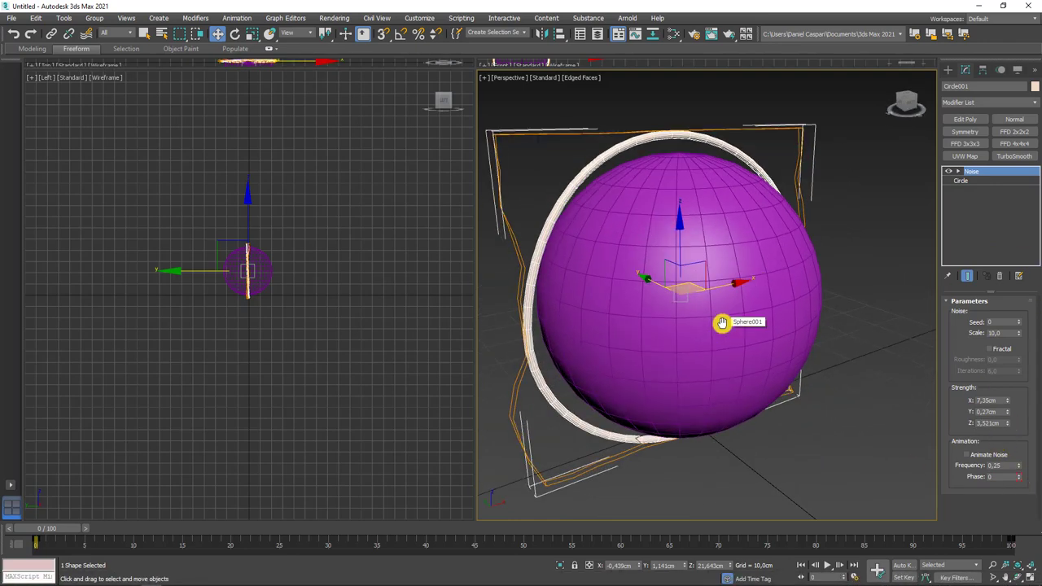
alt+middle_drag(863, 321, 740, 324)
key(e)
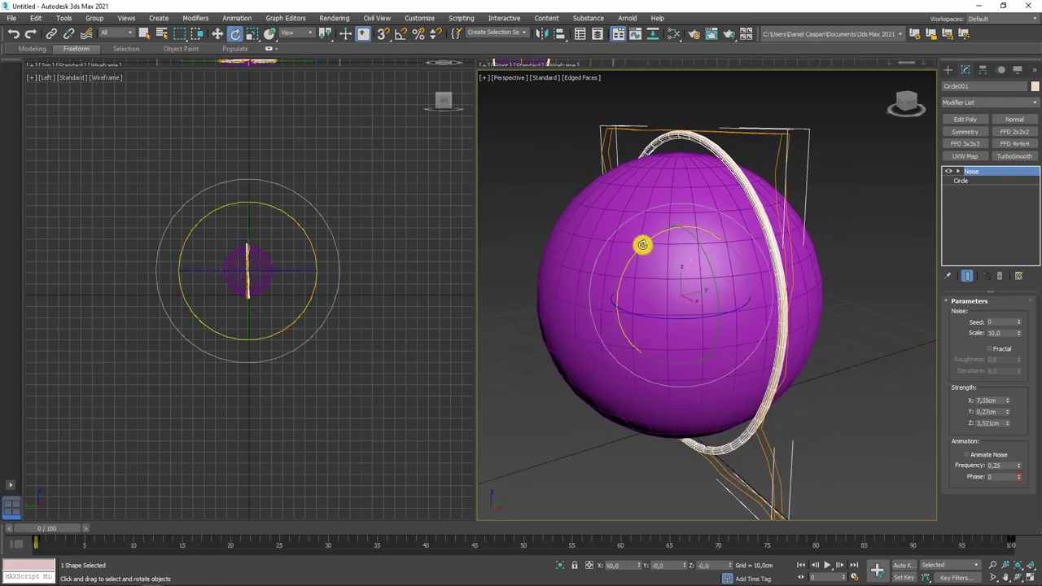
Shift-rotate the noisy ring into a horizontal copy, Circle002.
click(218, 35)
click(235, 34)
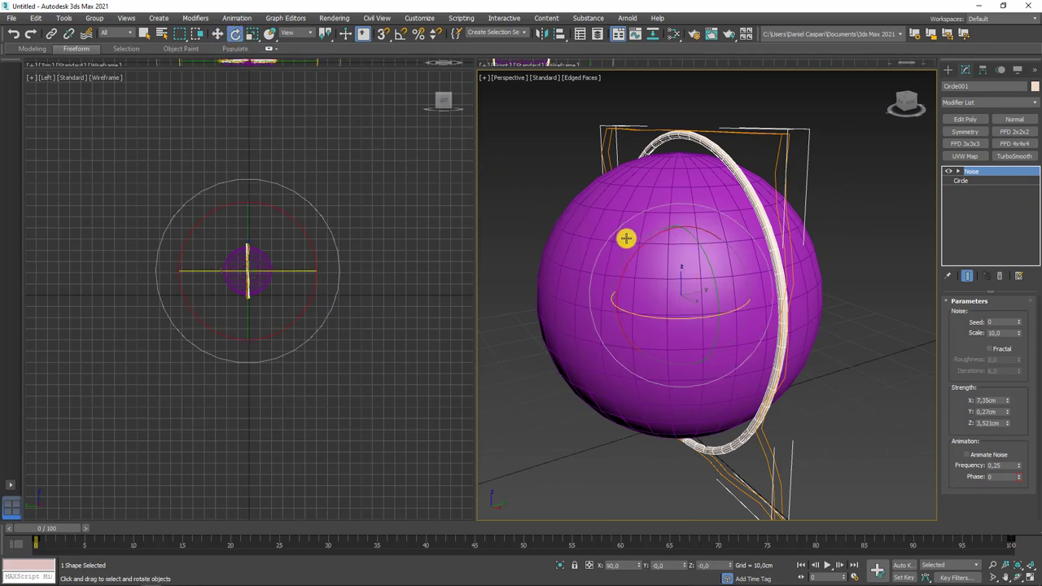
shift+drag(643, 246, 586, 326)
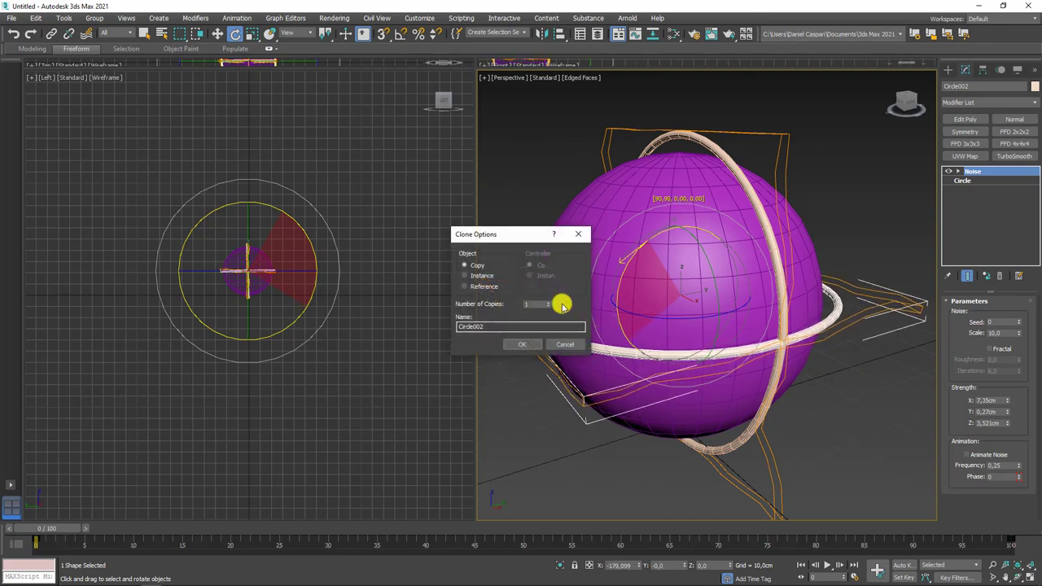
click(521, 344)
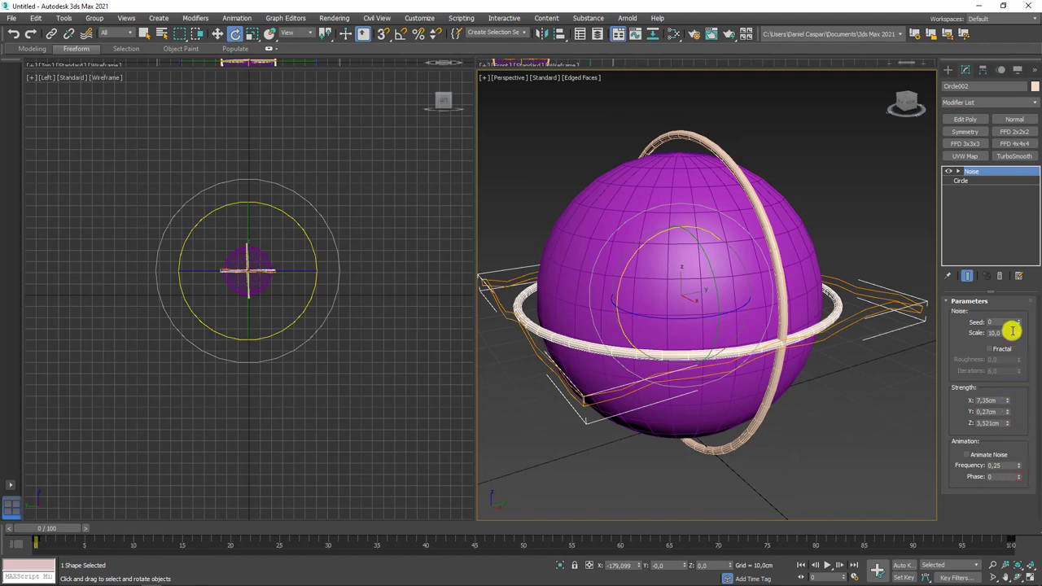
Change the copy's noise seed, tilt the ring slightly, and rotate another copy about 90° upright.
drag(1018, 324, 1021, 322)
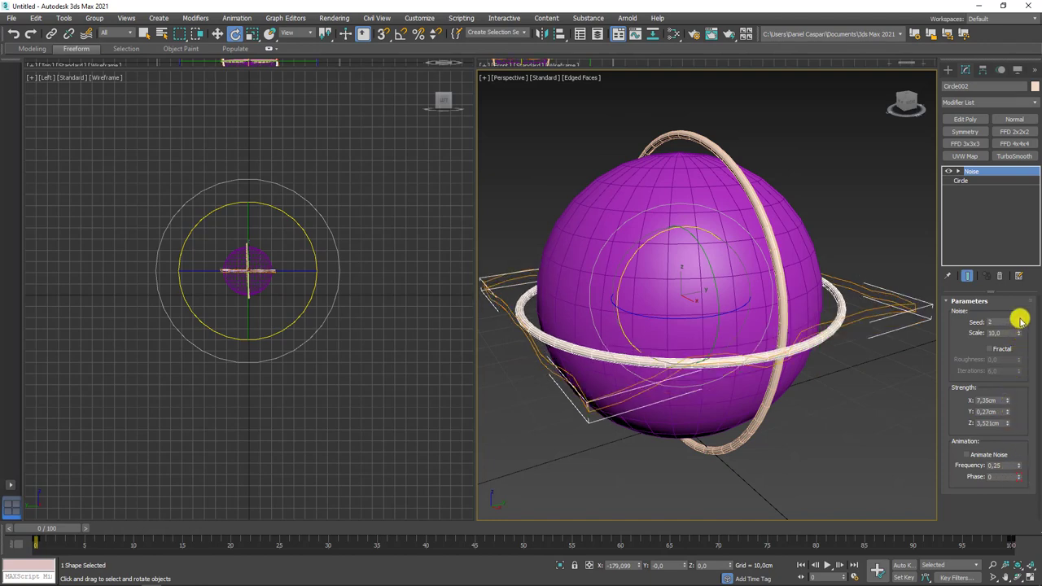
mouse_move(923, 354)
alt+middle_down()
mouse_move(858, 360)
mouse_move(870, 358)
mouse_move(865, 365)
alt+middle_up()
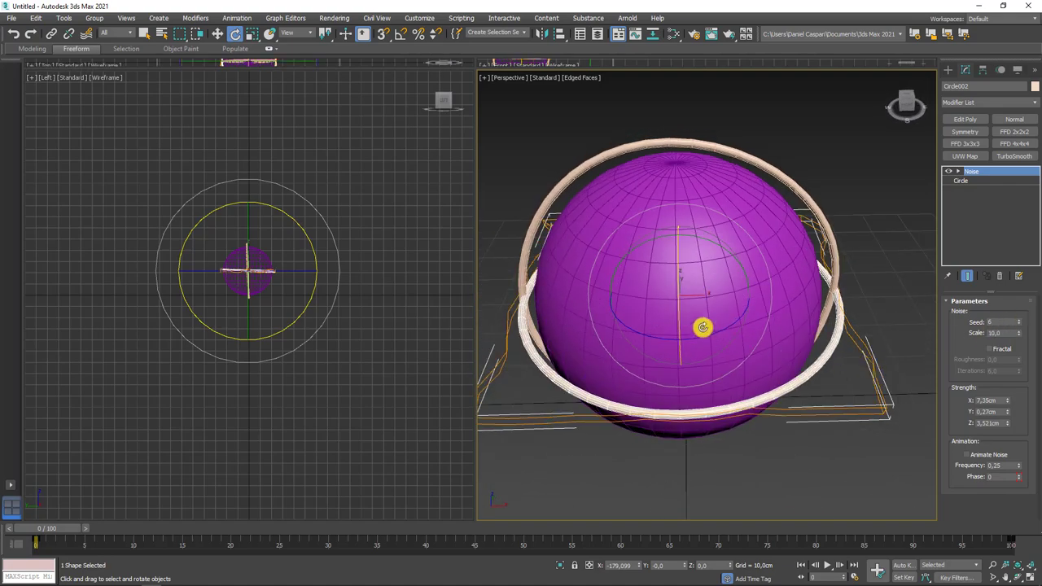
alt+middle_drag(682, 344, 830, 346)
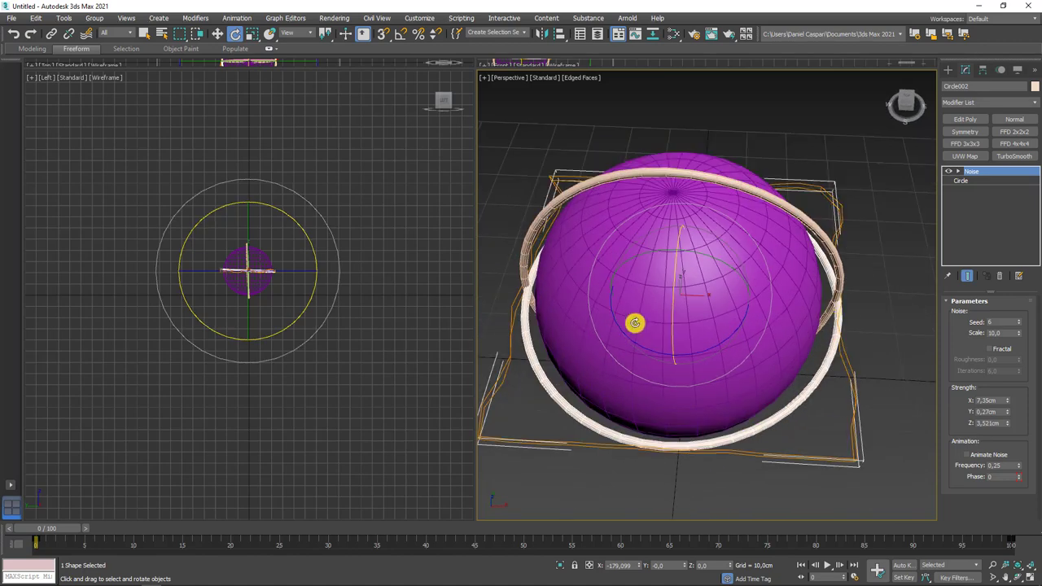
mouse_move(657, 345)
mouse_down()
mouse_move(612, 357)
mouse_move(621, 353)
mouse_up()
mouse_move(621, 354)
alt+middle_down()
mouse_move(651, 395)
mouse_move(677, 290)
mouse_move(631, 319)
alt+middle_up()
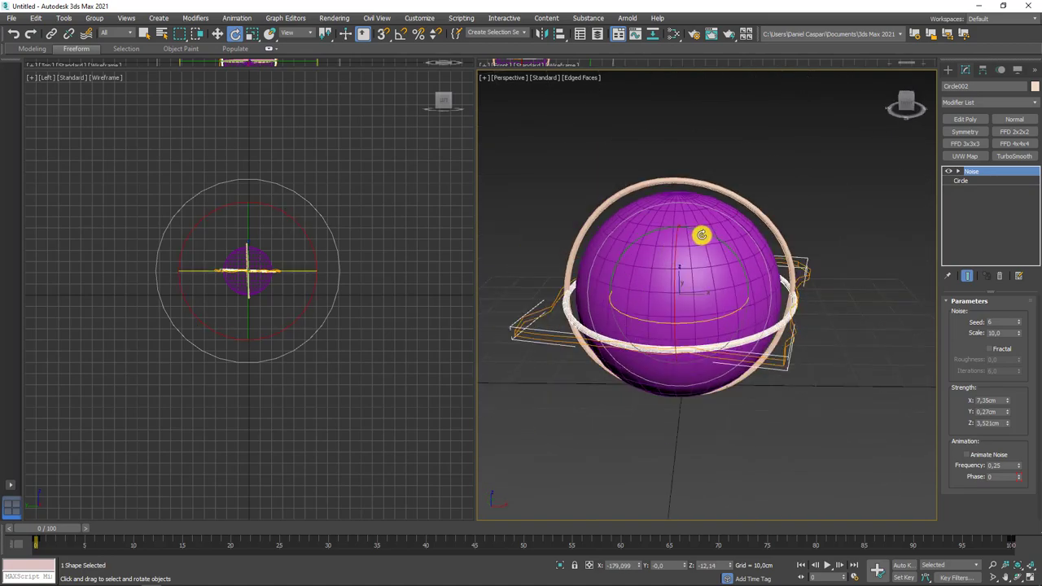
shift+drag(712, 234, 788, 295)
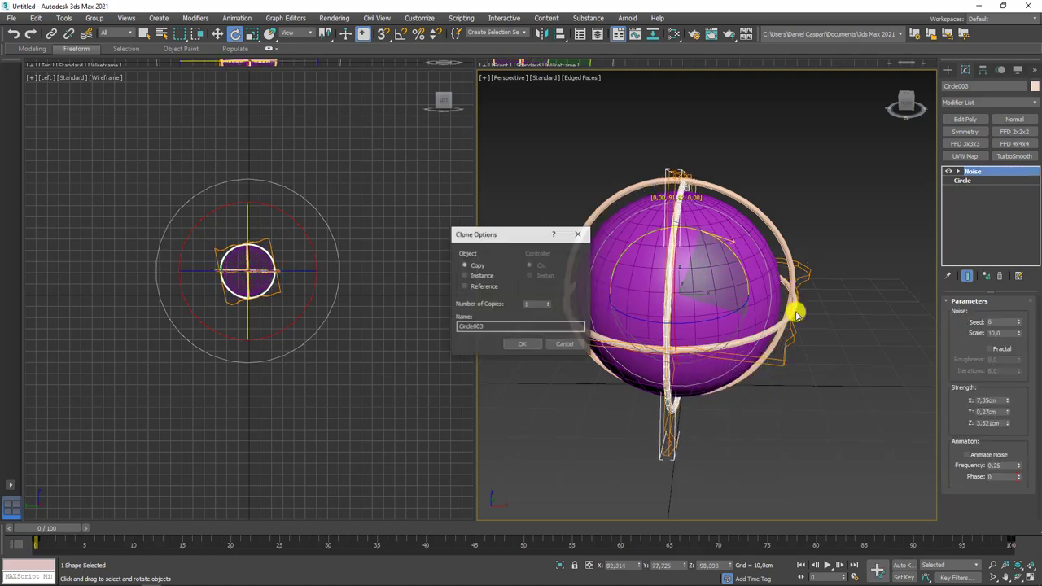
Confirm the upright ring copy Circle003 and set its Noise Seed to 4.
click(522, 343)
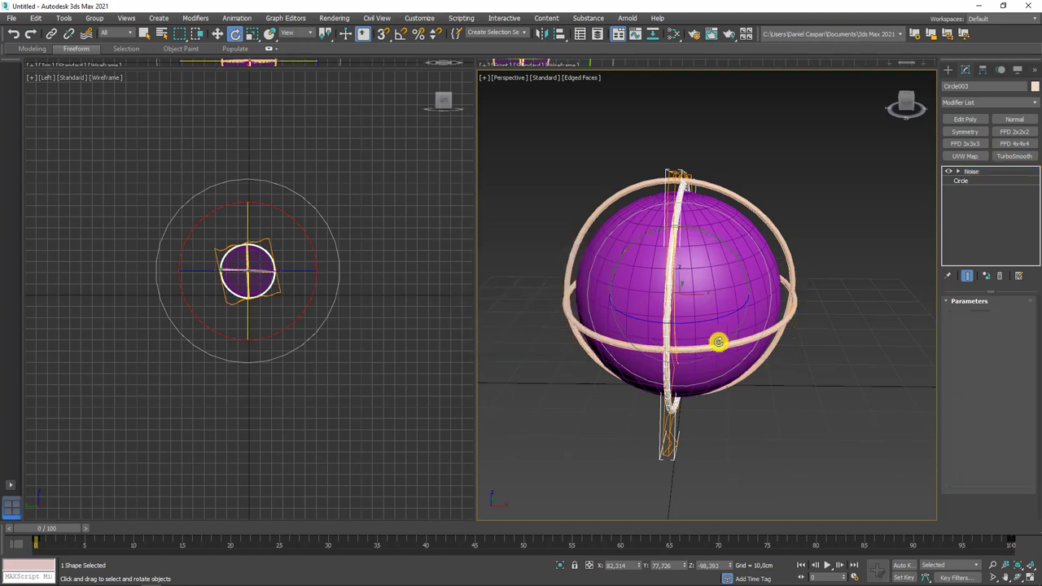
mouse_move(719, 339)
alt+middle_down()
mouse_move(673, 361)
mouse_move(702, 281)
mouse_move(893, 277)
alt+middle_up()
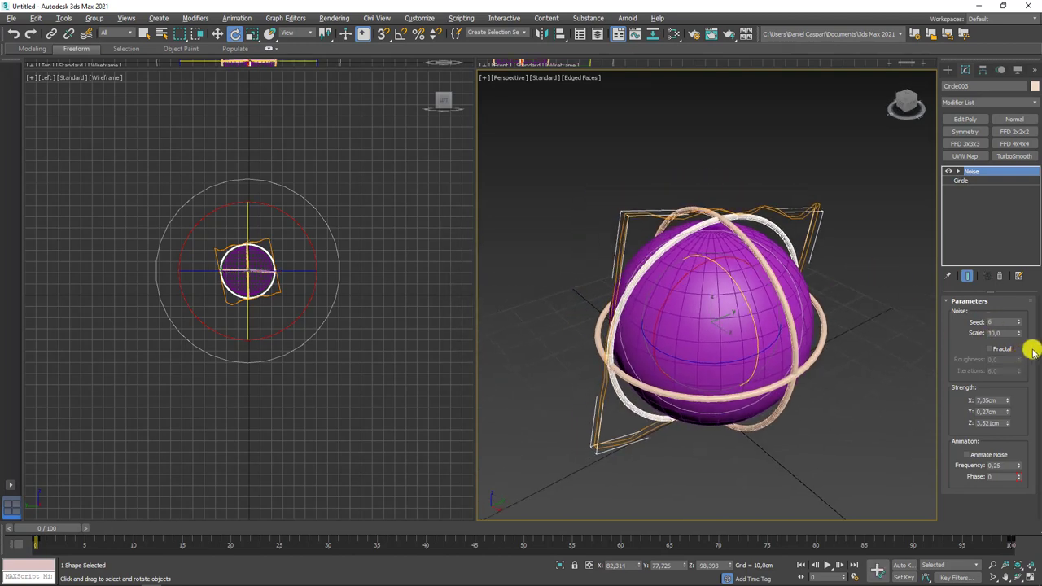
click(1018, 325)
click(1018, 325)
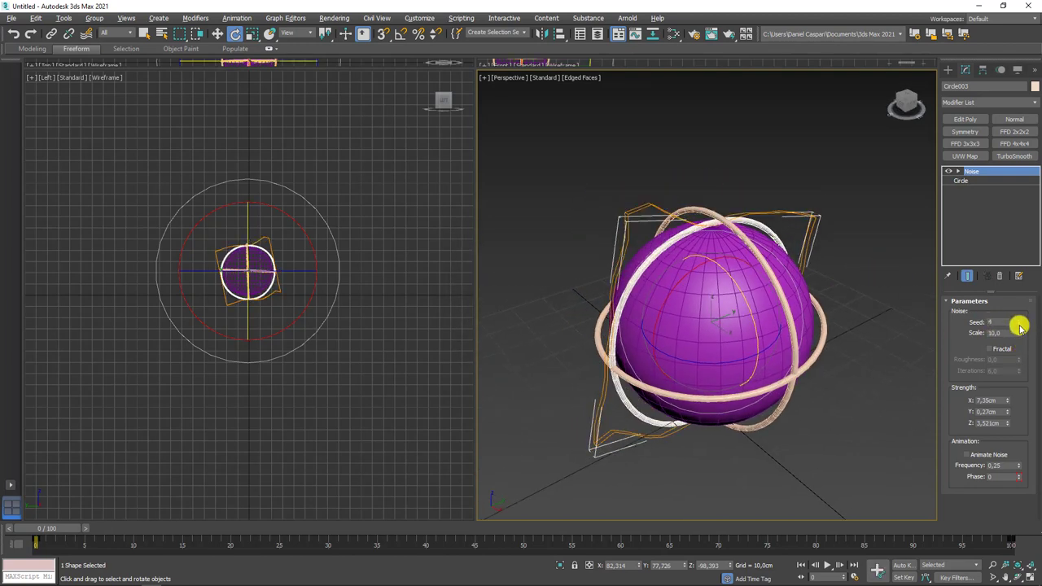
mouse_move(753, 360)
alt+middle_down()
mouse_move(670, 344)
mouse_move(896, 277)
alt+middle_up()
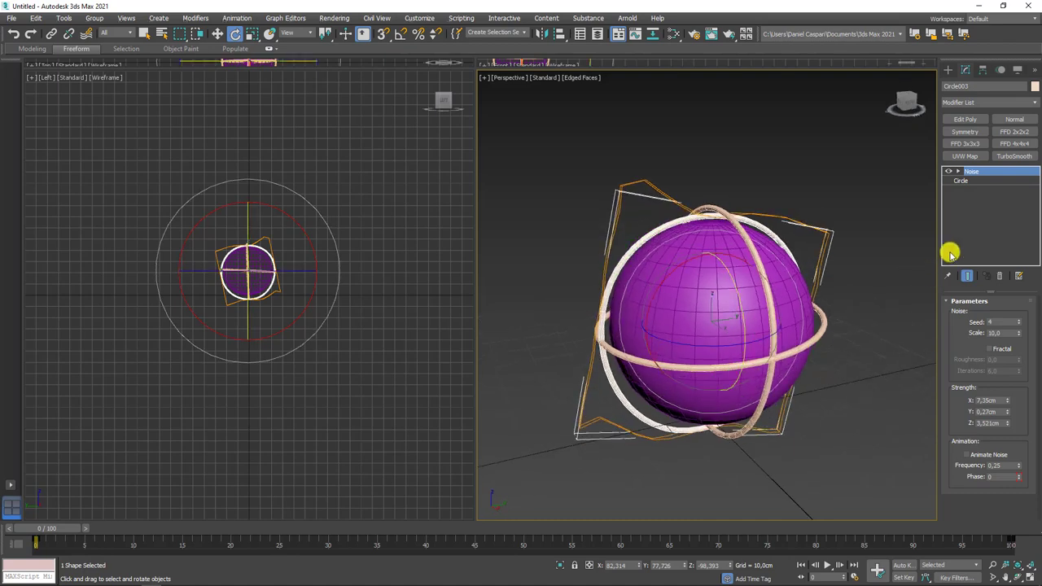
Shrink the upright ring's radius slightly and enlarge Circle002's radius to about 24.337 cm.
click(960, 180)
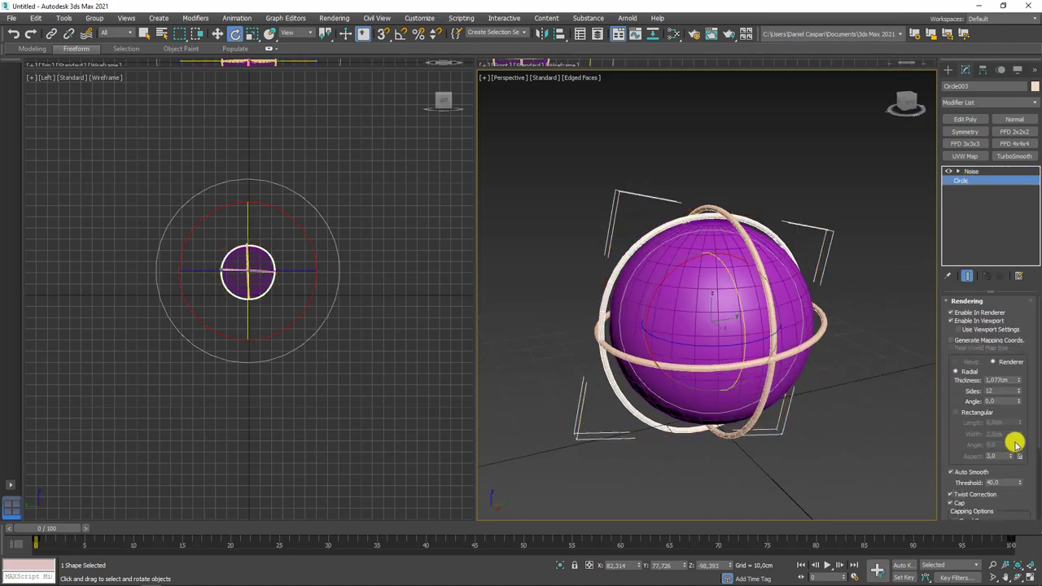
drag(947, 437, 947, 181)
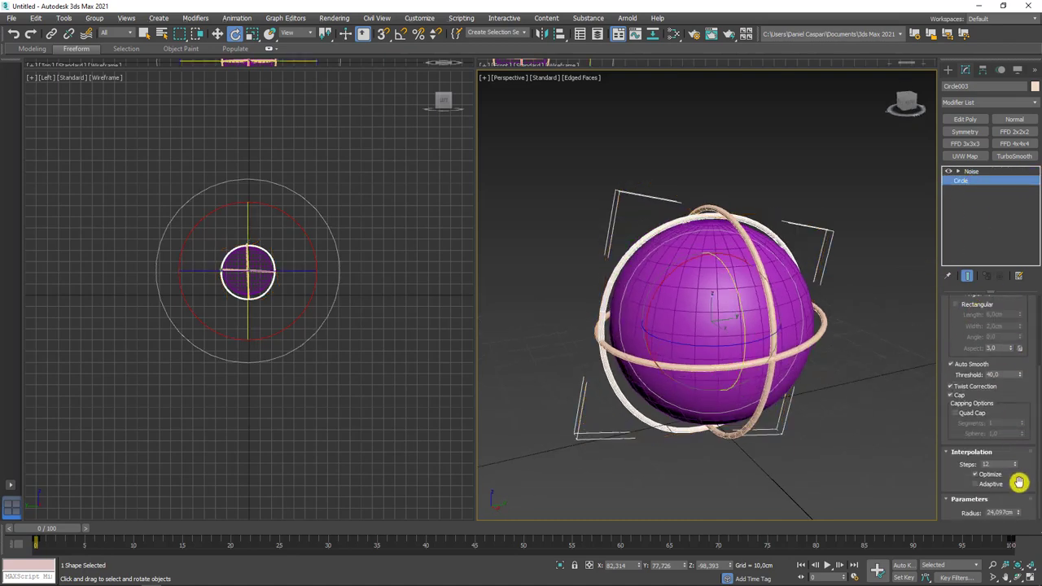
drag(1020, 511, 1017, 512)
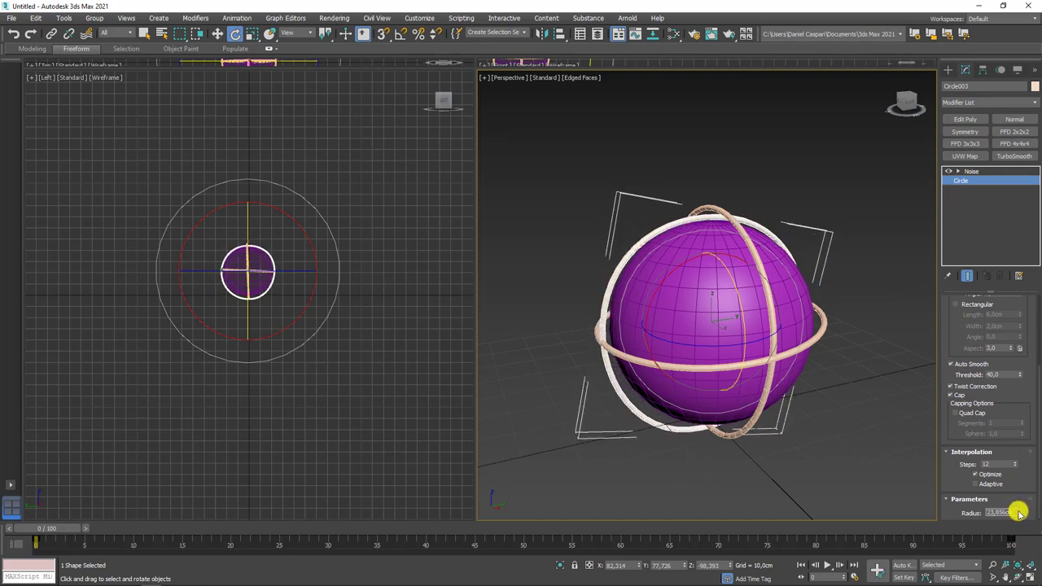
click(812, 337)
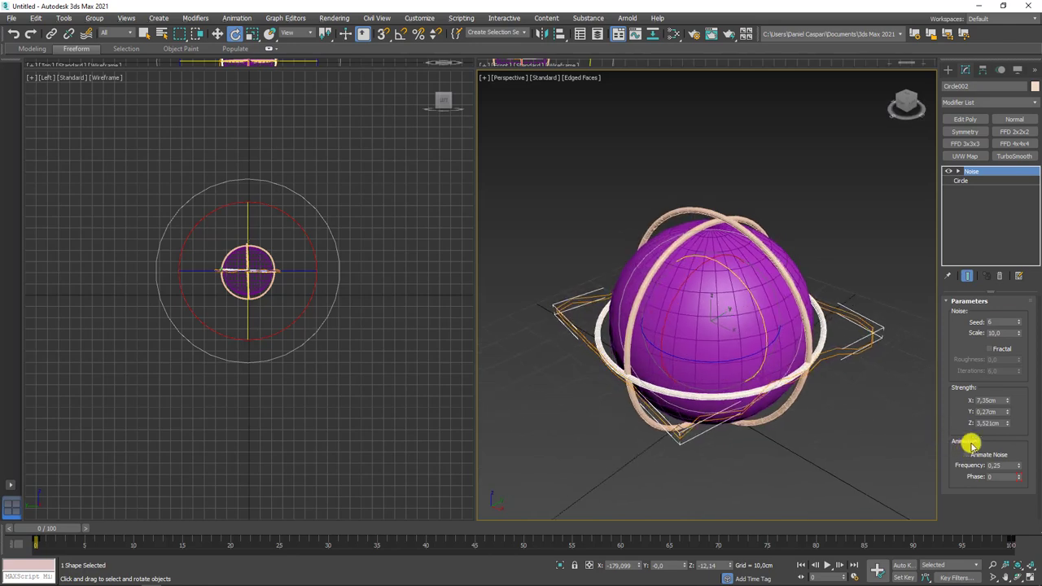
click(961, 180)
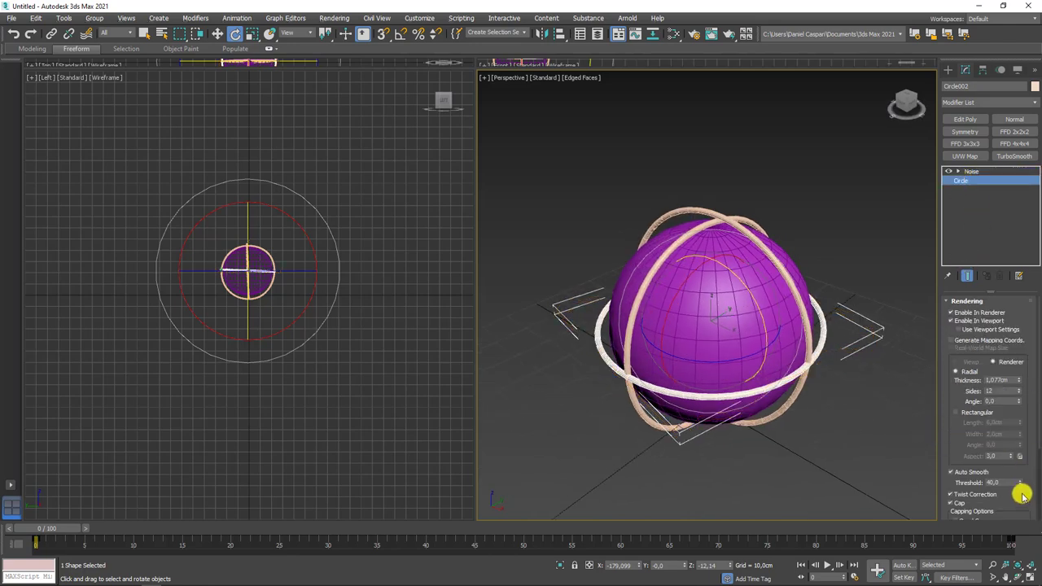
drag(940, 438, 942, 186)
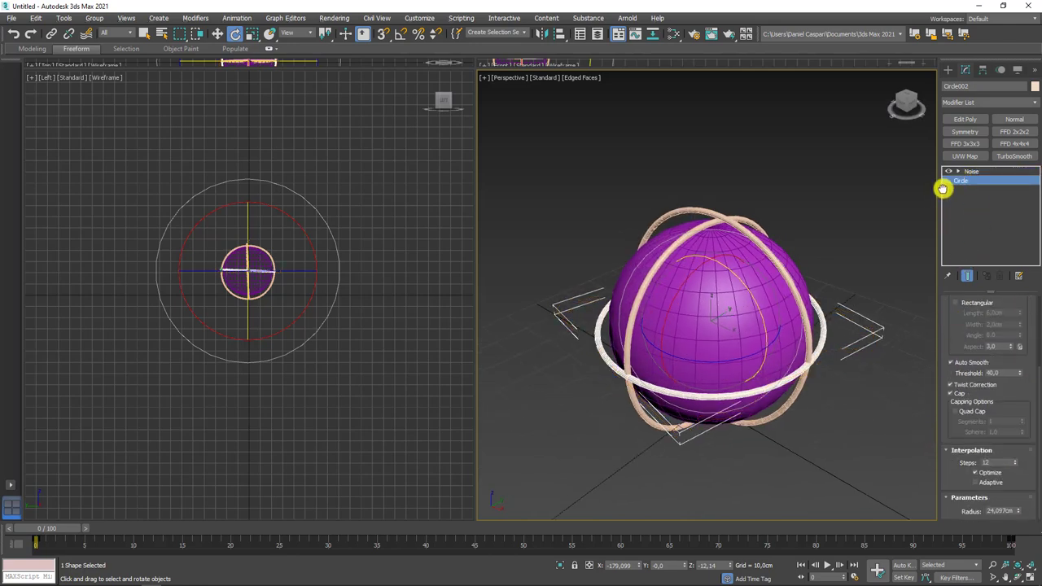
drag(1020, 506, 1022, 508)
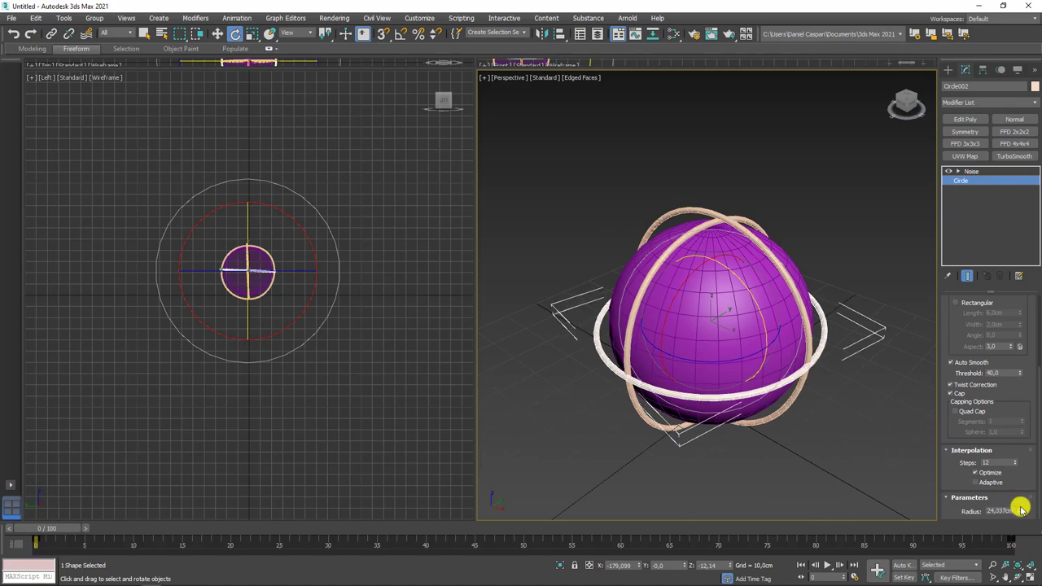
mouse_move(705, 373)
alt+middle_down()
mouse_move(746, 430)
mouse_move(823, 344)
mouse_move(870, 344)
mouse_move(819, 382)
mouse_move(751, 353)
alt+middle_up()
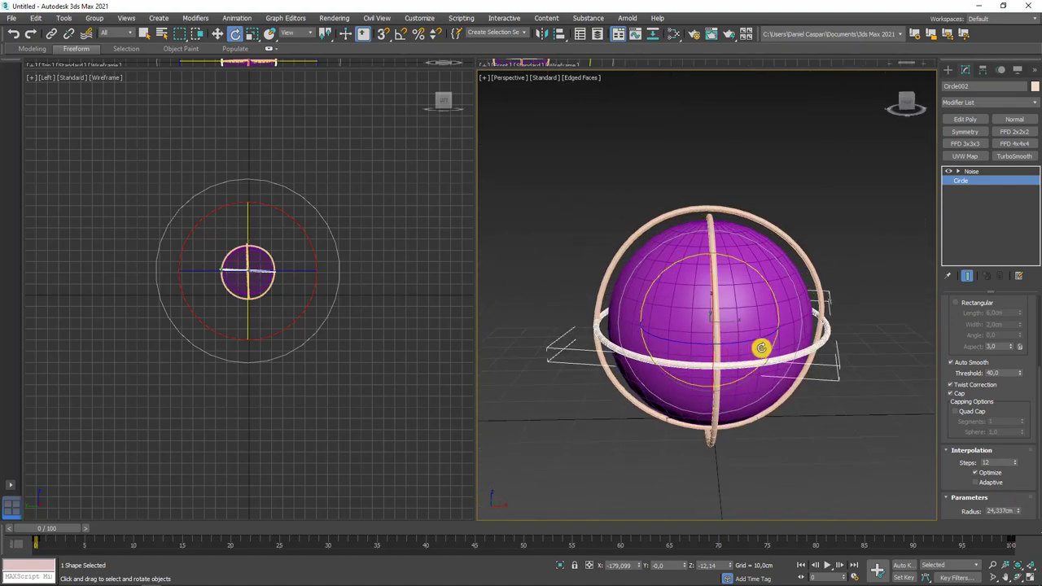
drag(819, 169, 540, 507)
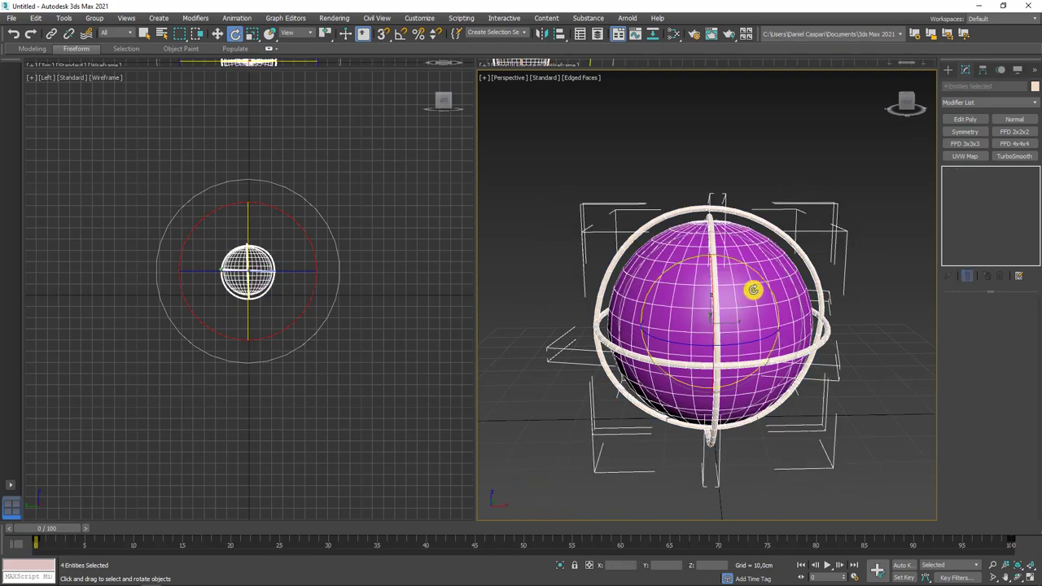
Move the three rings up along Z, leaving the sphere in place.
alt+click(728, 302)
key(w)
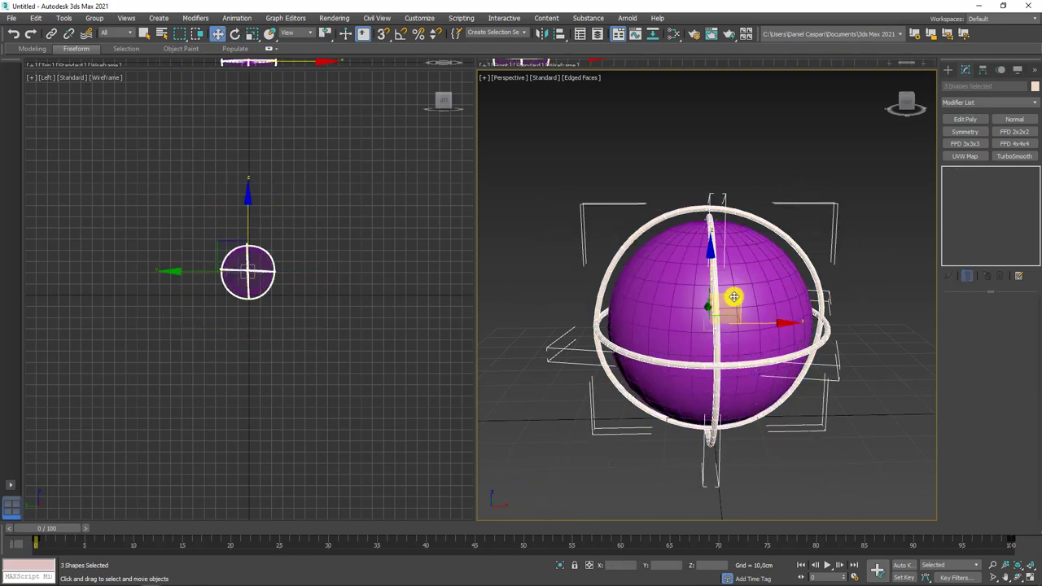
mouse_move(732, 298)
mouse_down()
mouse_move(794, 91)
mouse_move(769, 261)
mouse_up()
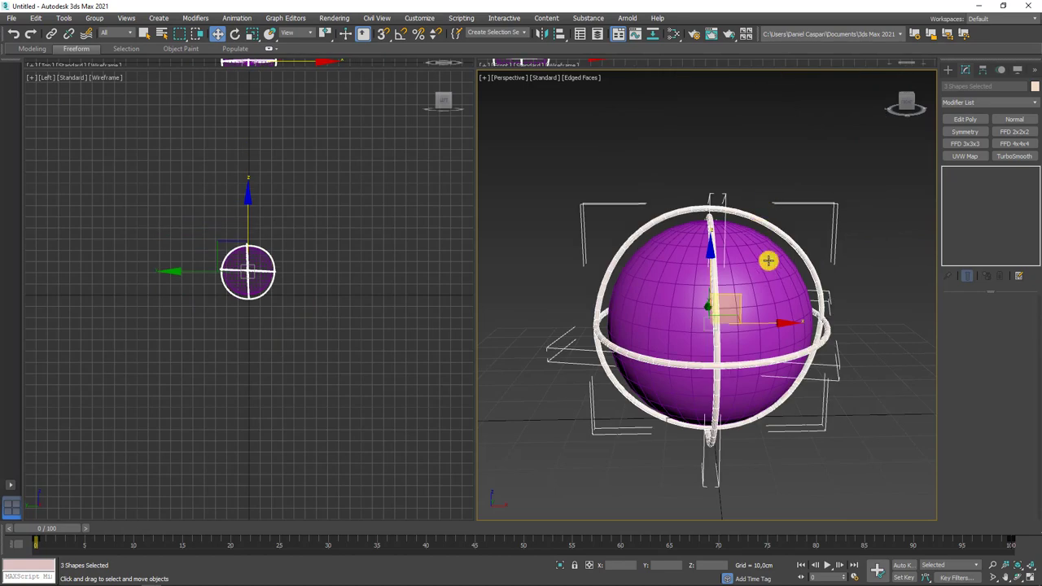
scroll(769, 261, down, 2)
alt+middle_drag(810, 289, 649, 298)
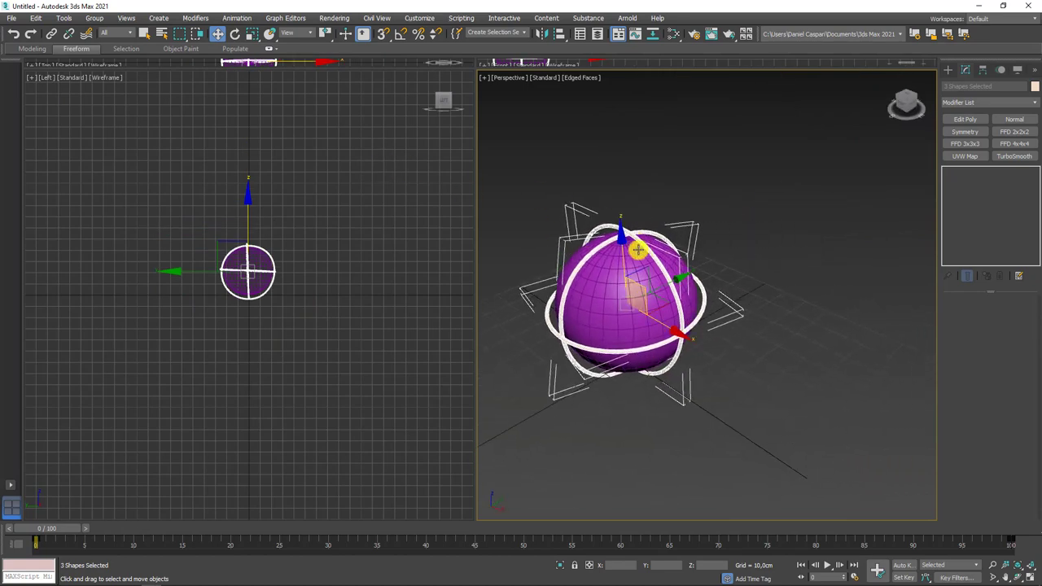
mouse_move(637, 250)
alt+middle_down()
mouse_move(658, 285)
mouse_move(713, 316)
mouse_move(708, 301)
alt+middle_up()
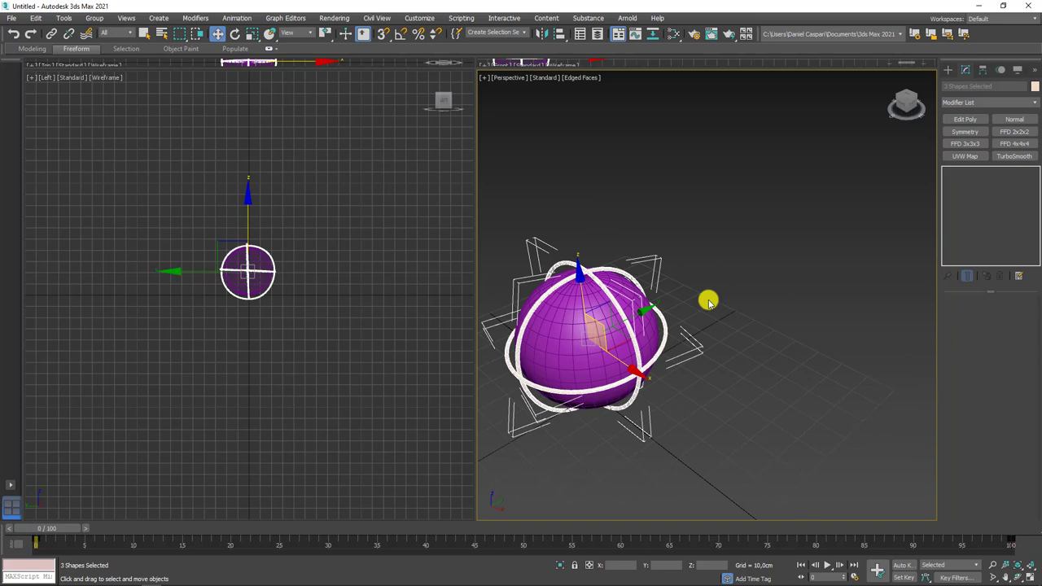
mouse_move(604, 270)
alt+middle_down()
mouse_move(640, 298)
mouse_move(656, 295)
alt+middle_up()
Draw Circle004 in the Front view beside the ball and isolate it in Perspective.
key(f)
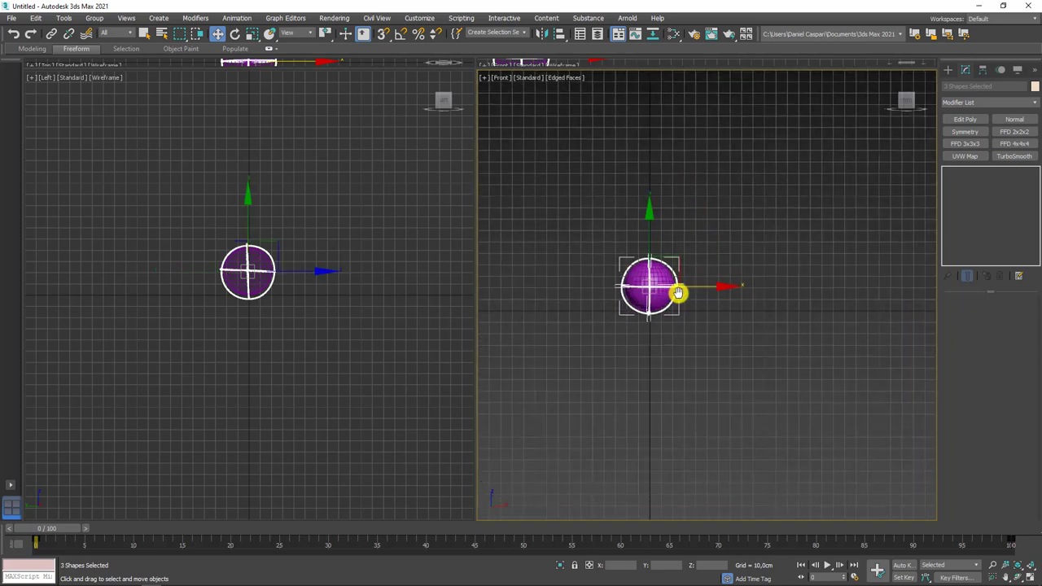
click(948, 70)
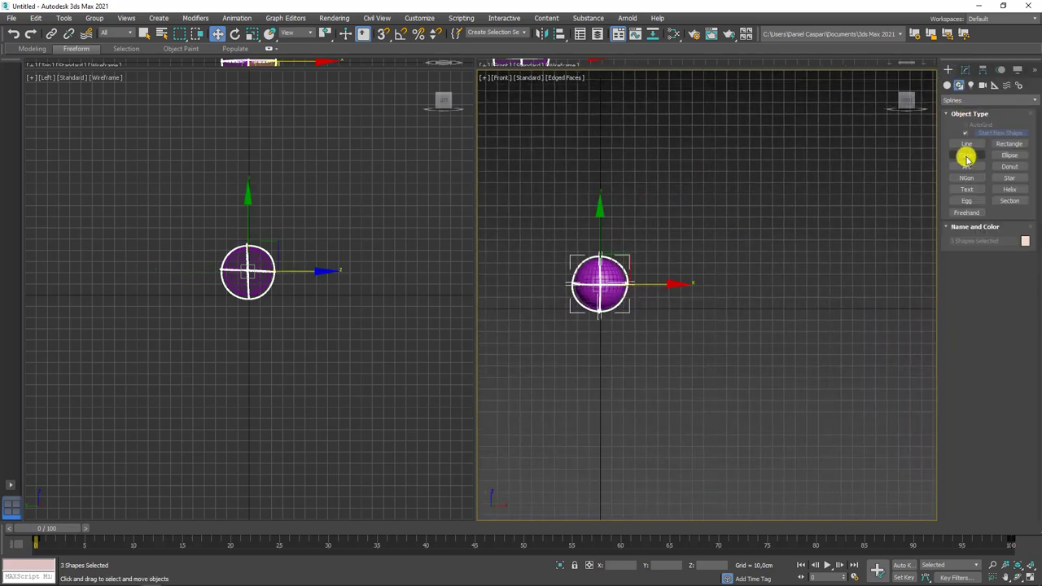
click(967, 155)
drag(758, 282, 783, 300)
key(w)
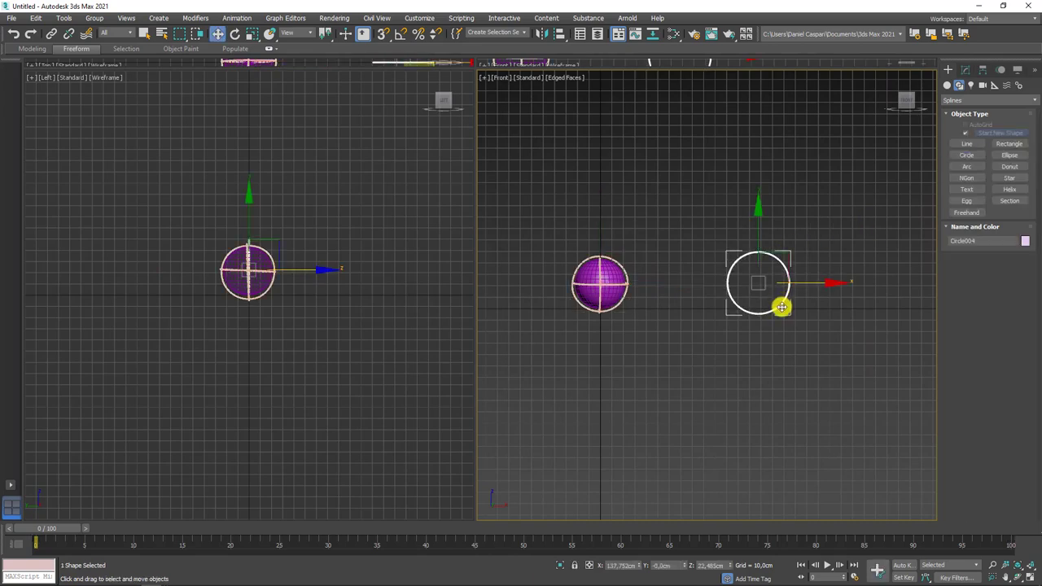
key(p)
mouse_move(781, 305)
alt+middle_down()
mouse_move(833, 367)
mouse_move(757, 358)
mouse_move(740, 390)
mouse_move(754, 395)
mouse_move(779, 377)
alt+middle_up()
click(560, 567)
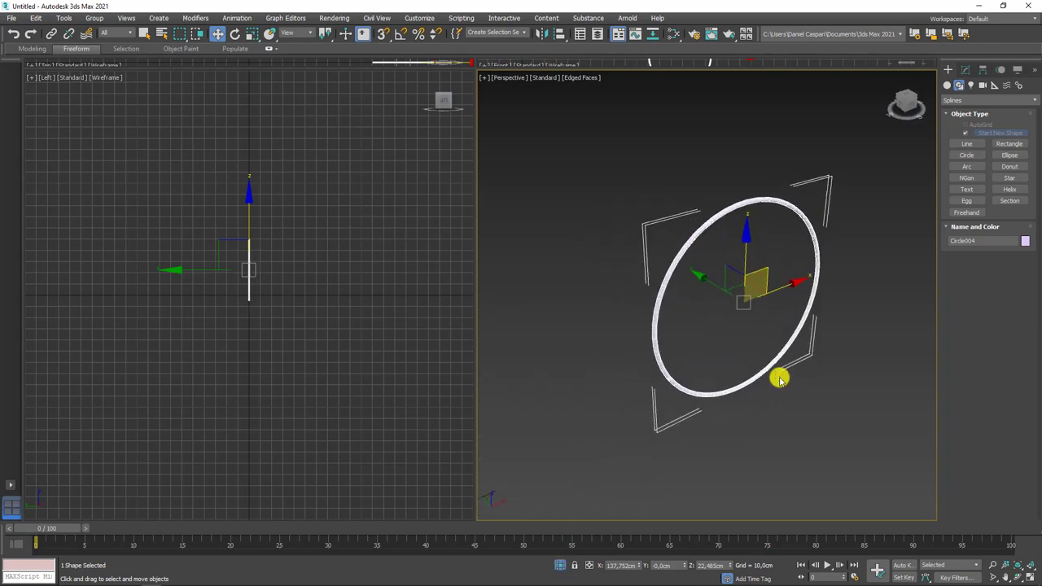
Open the Array dialog for Circle004 from the Tools menu and move it aside.
click(65, 18)
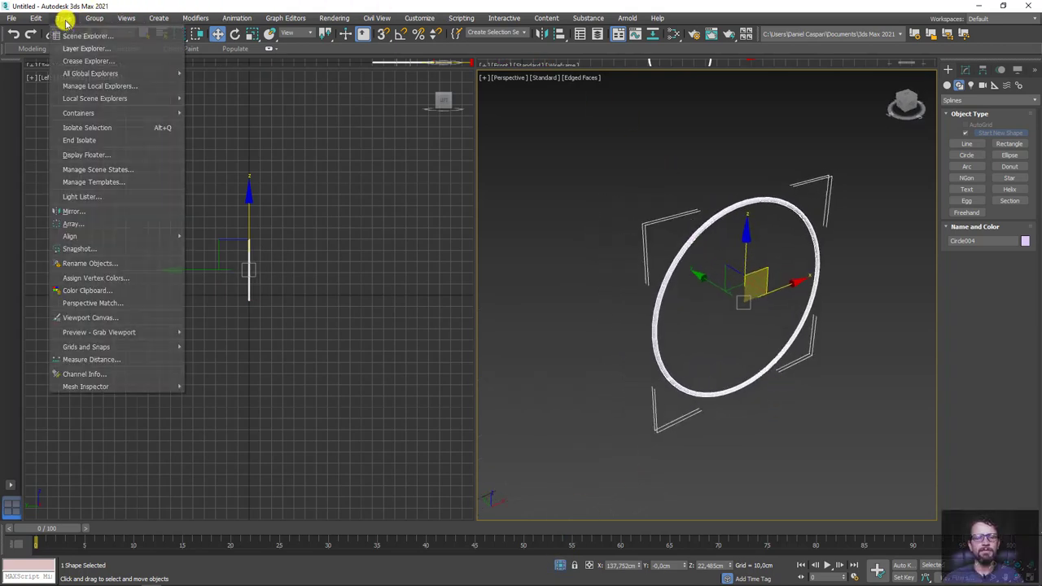
click(81, 221)
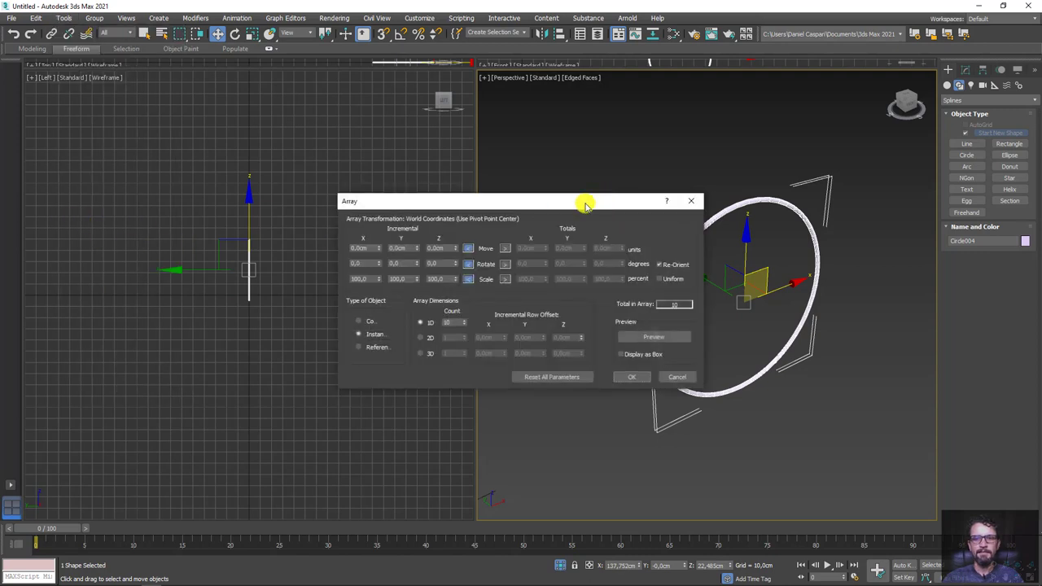
drag(581, 203, 392, 138)
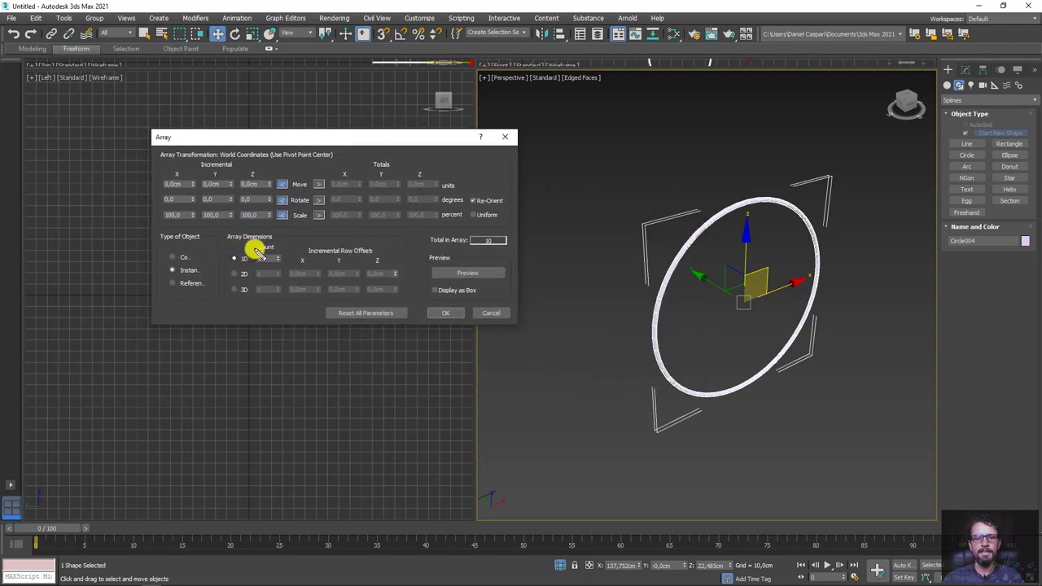
mouse_move(255, 247)
mouse_down()
mouse_move(288, 249)
mouse_move(269, 263)
mouse_move(226, 248)
mouse_up()
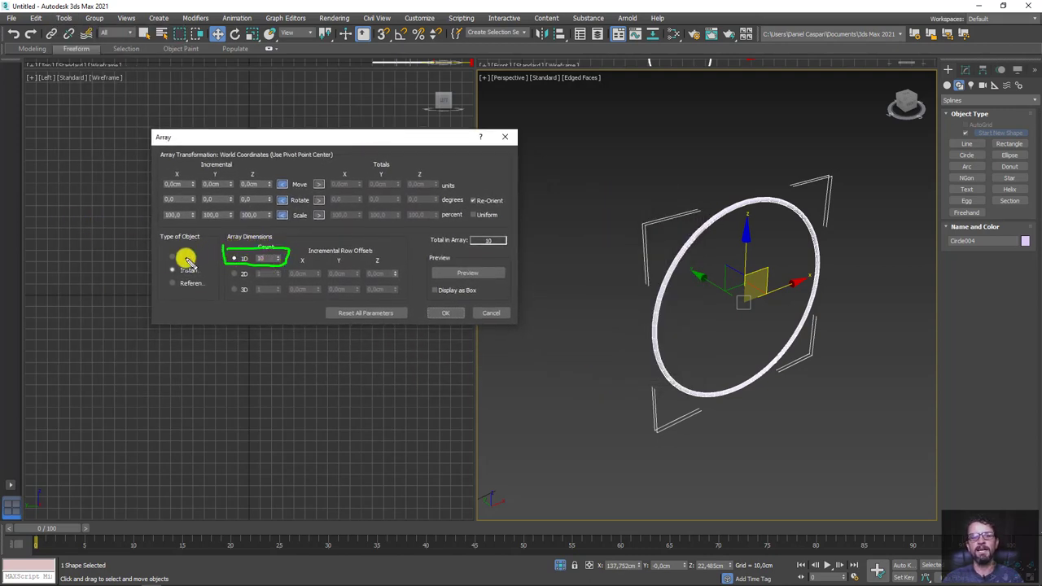
mouse_move(167, 269)
mouse_down()
mouse_move(210, 271)
mouse_move(171, 277)
mouse_move(176, 267)
mouse_up()
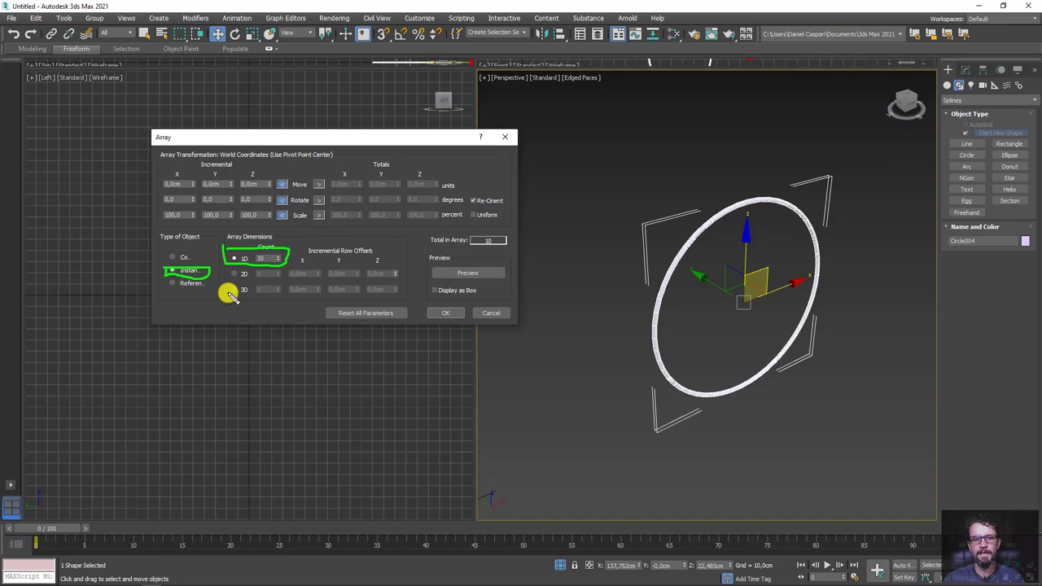
mouse_move(285, 175)
mouse_down()
mouse_move(162, 175)
mouse_move(158, 217)
mouse_move(247, 228)
mouse_move(285, 199)
mouse_up()
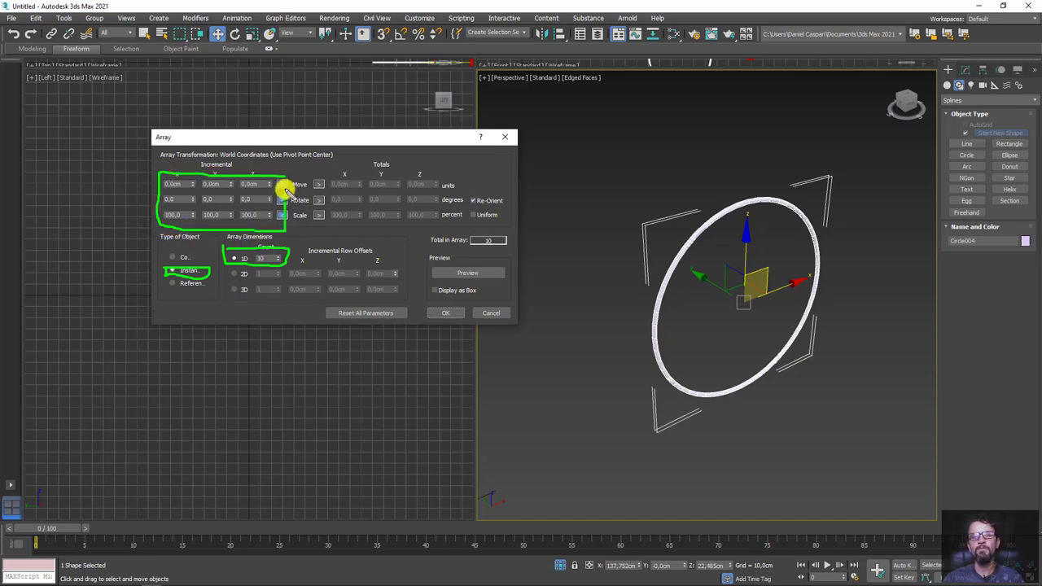
key(Escape)
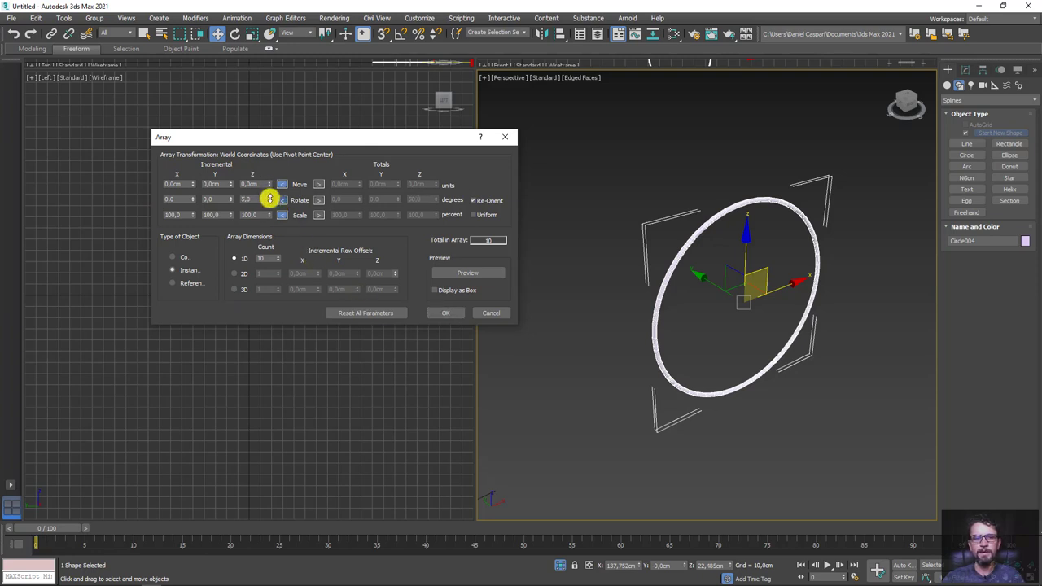
Preview an array of 10 instances rotating X 79°, Y 41°, Z 16° per step.
click(465, 277)
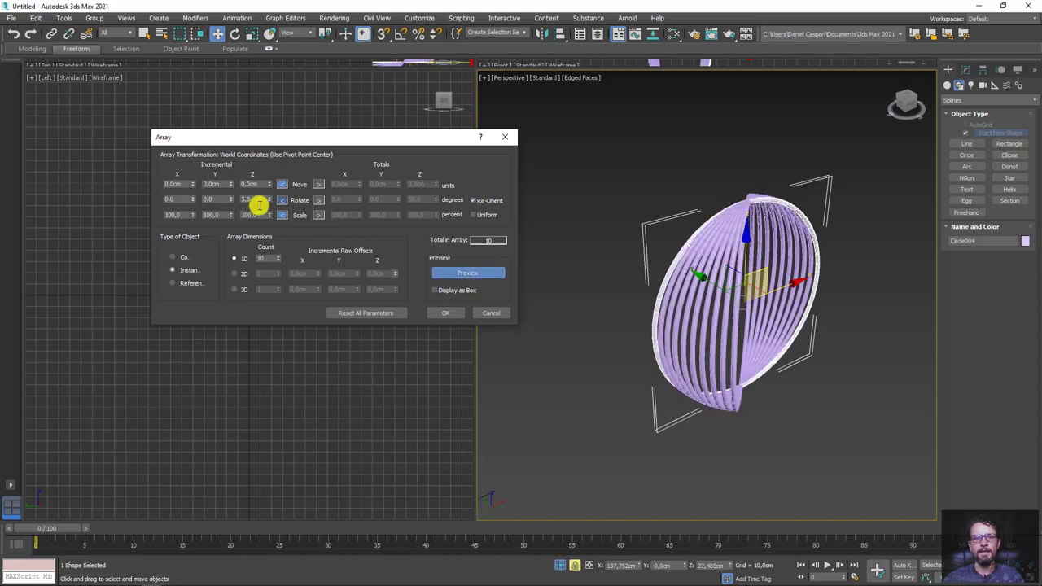
drag(271, 199, 278, 193)
mouse_move(785, 225)
alt+middle_down()
mouse_move(781, 298)
mouse_move(751, 272)
mouse_move(745, 221)
mouse_move(766, 254)
alt+middle_up()
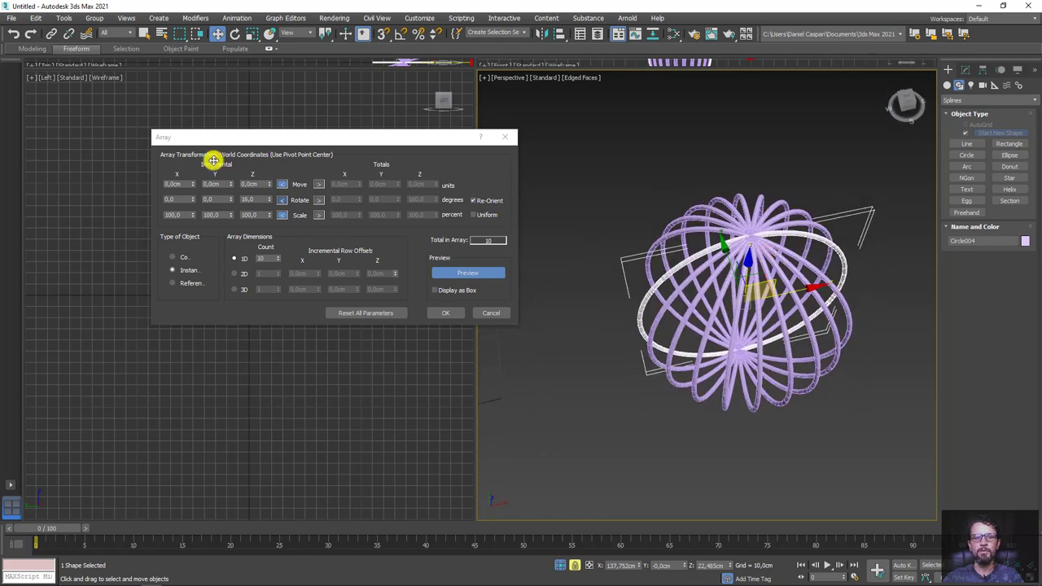
drag(231, 203, 269, 181)
mouse_move(754, 306)
alt+middle_down()
mouse_move(751, 344)
mouse_move(886, 302)
mouse_move(863, 216)
mouse_move(801, 218)
mouse_move(779, 302)
mouse_move(757, 268)
alt+middle_up()
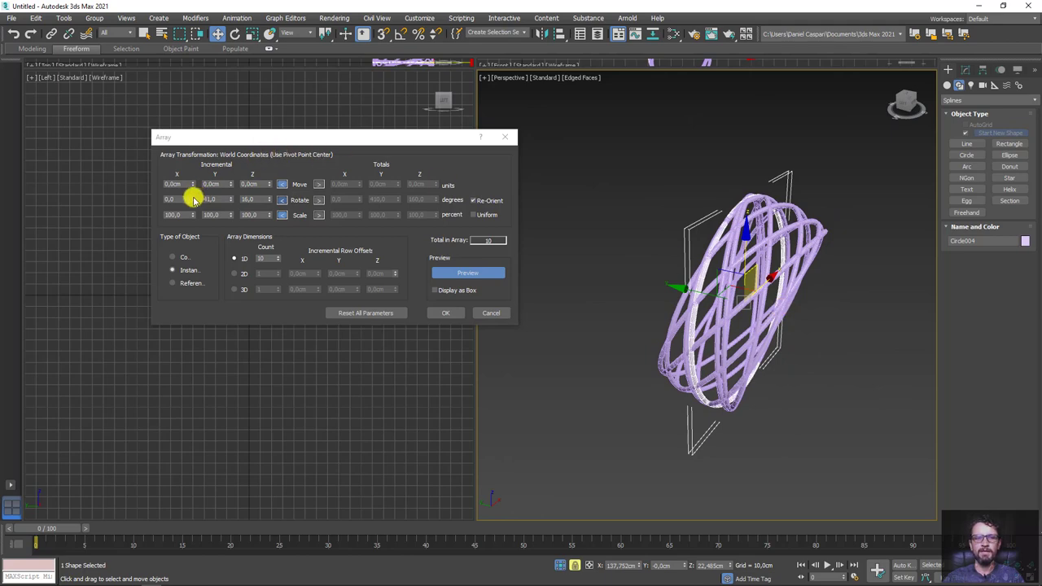
drag(193, 200, 204, 163)
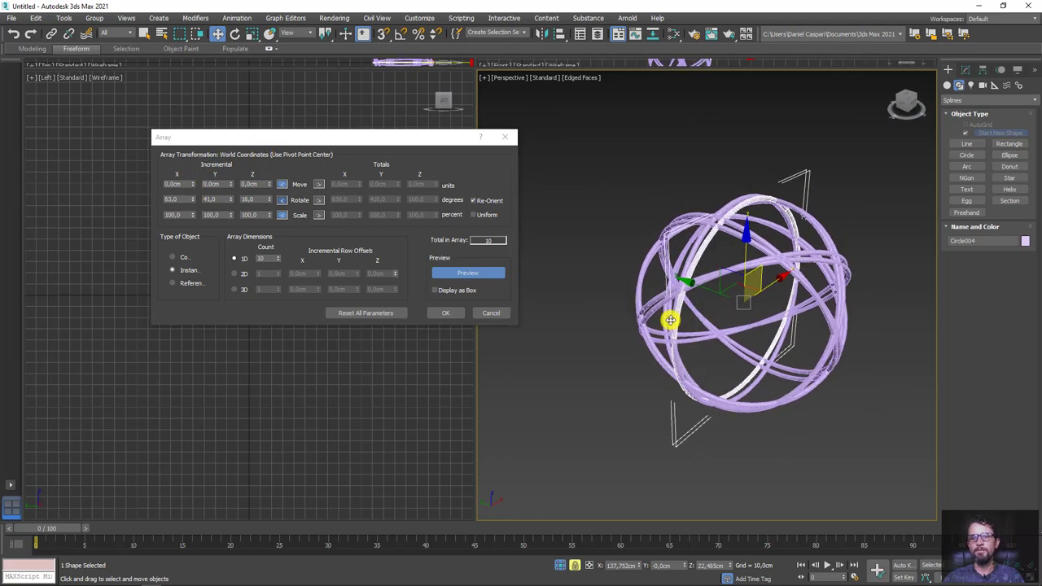
mouse_move(669, 320)
alt+middle_down()
mouse_move(636, 274)
mouse_move(657, 337)
alt+middle_up()
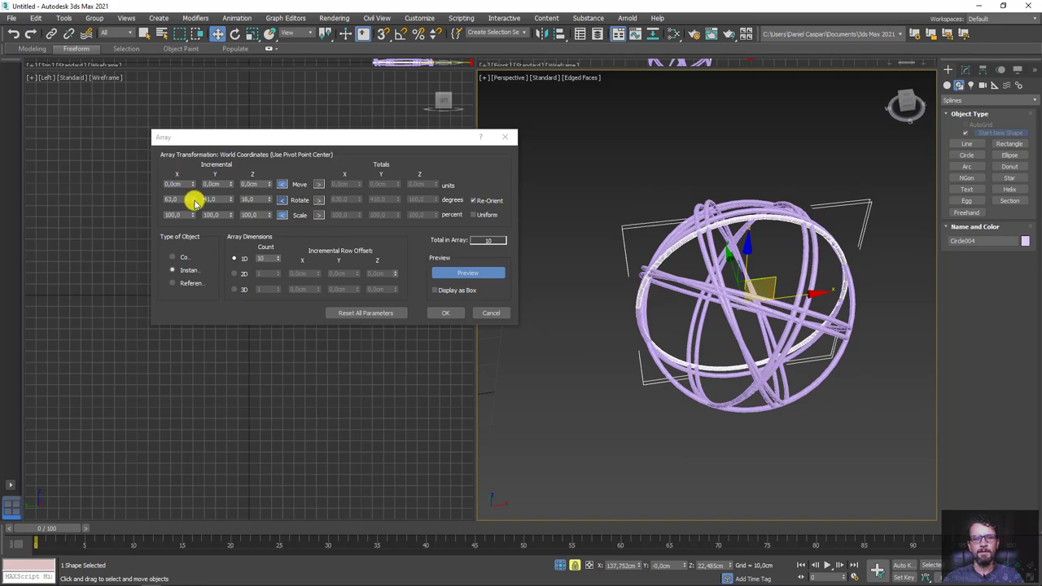
mouse_move(195, 203)
mouse_down()
mouse_move(186, 214)
mouse_move(238, 183)
mouse_up()
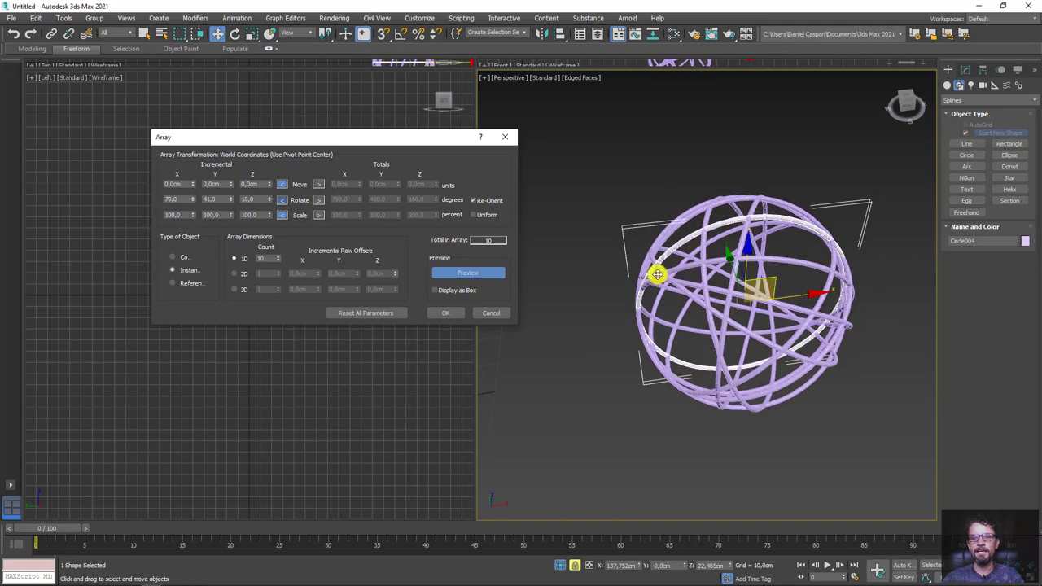
mouse_move(657, 275)
alt+middle_down()
mouse_move(721, 233)
mouse_move(765, 296)
alt+middle_up()
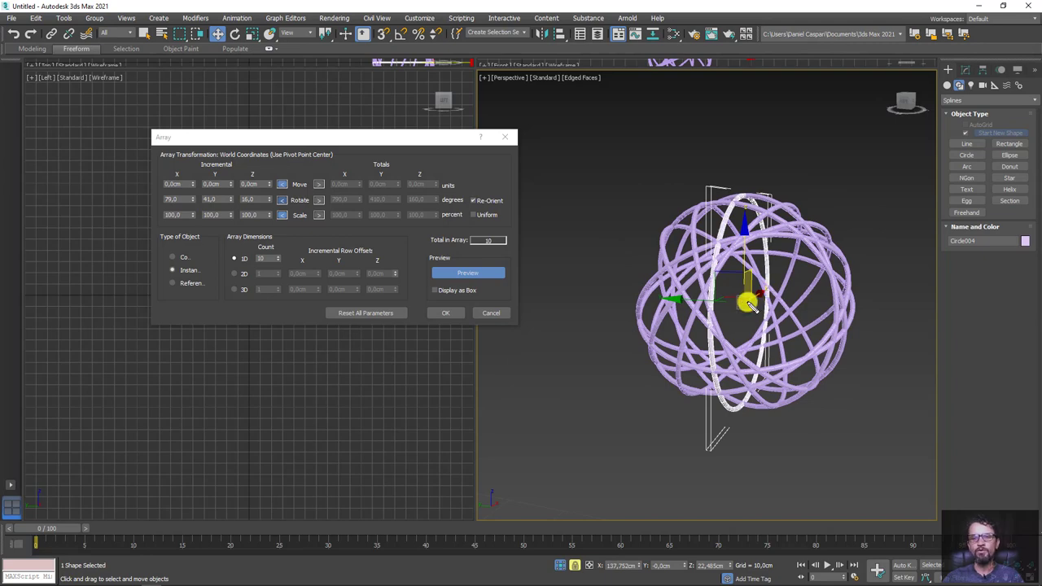
mouse_move(826, 186)
mouse_down()
mouse_move(744, 267)
mouse_move(740, 303)
mouse_up()
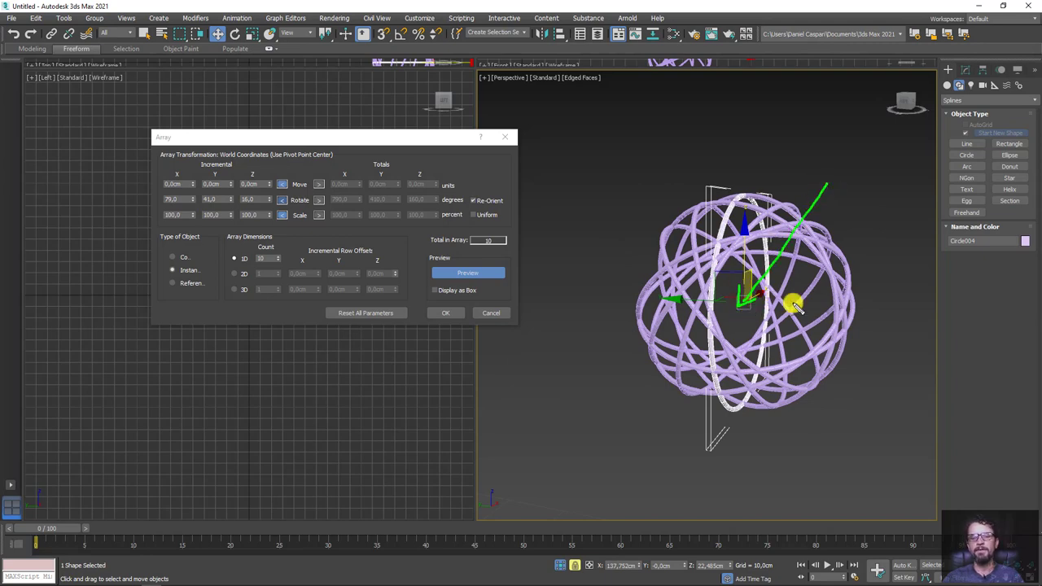
key(Escape)
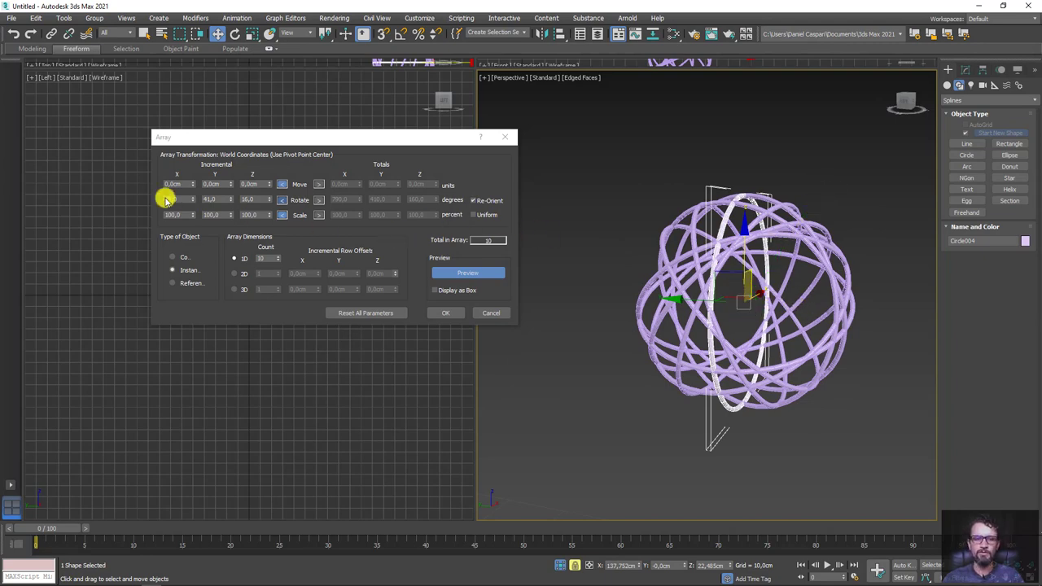
Commit the ring array and select the three rings around the sphere.
click(445, 313)
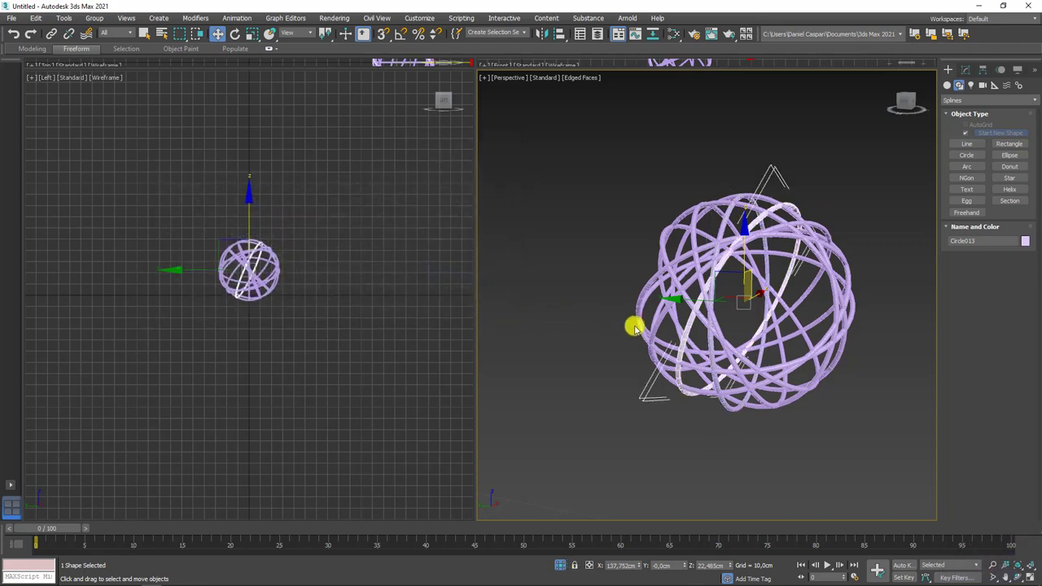
scroll(632, 328, down, 5)
mouse_move(569, 488)
alt+middle_down()
mouse_move(668, 353)
mouse_move(906, 315)
alt+middle_up()
drag(816, 274, 618, 429)
Open the Tools > Array dialog for the three selected rings.
alt+middle_drag(731, 362, 752, 335)
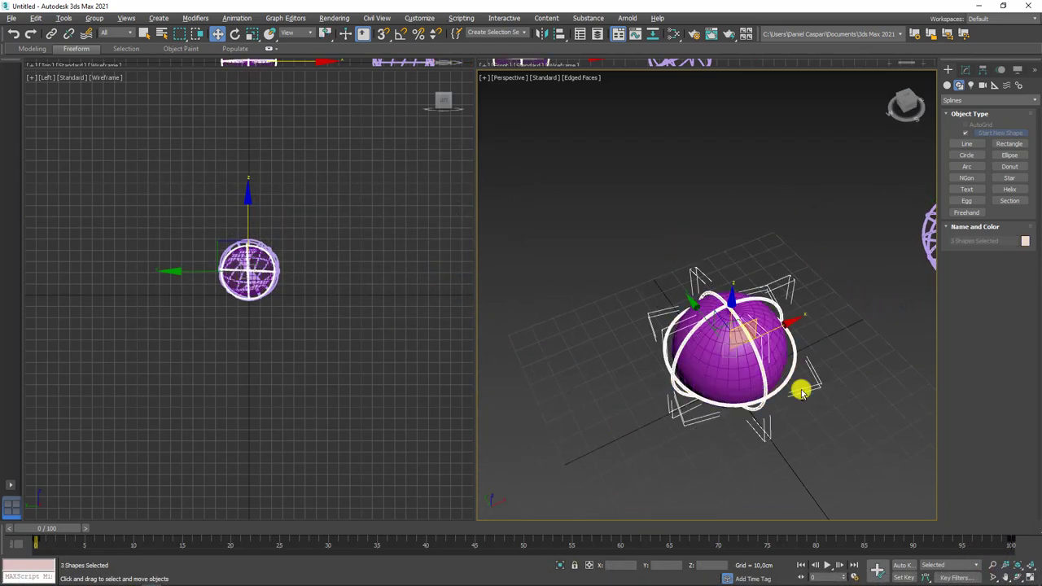
scroll(752, 335, up, 3)
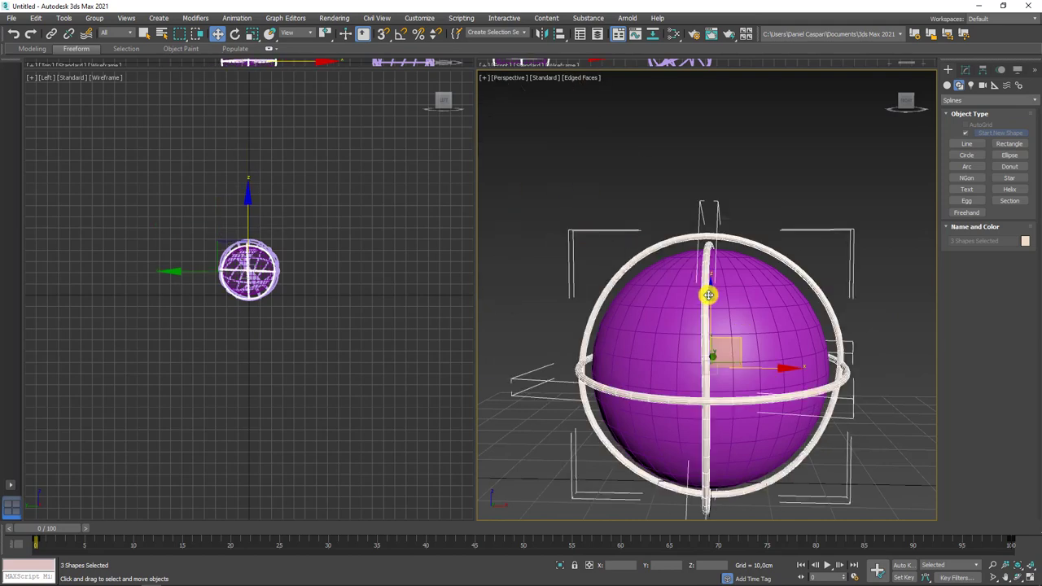
mouse_move(732, 330)
alt+middle_down()
mouse_move(718, 240)
mouse_move(737, 253)
alt+middle_up()
scroll(739, 254, down, 2)
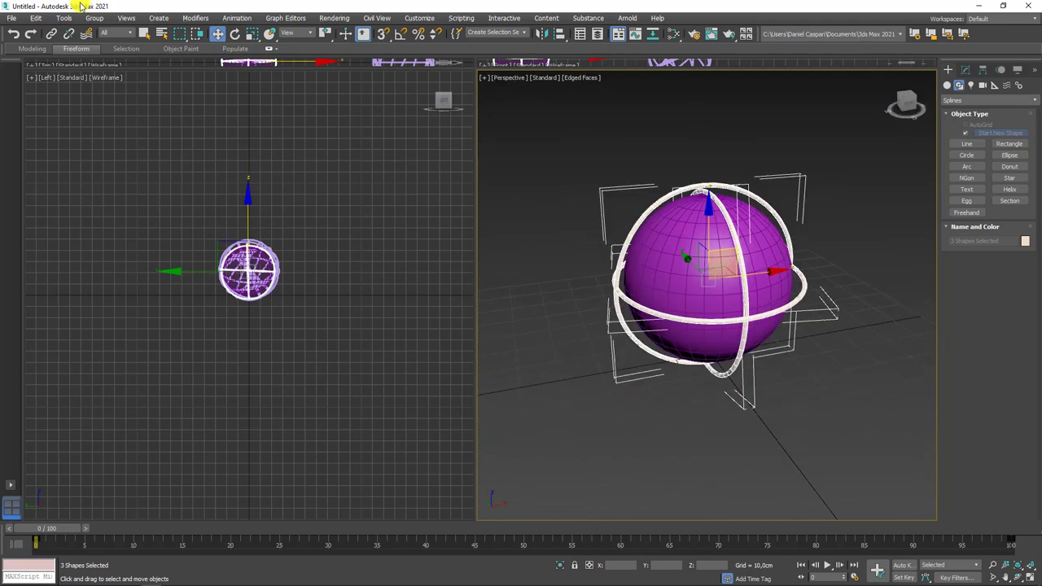
click(37, 18)
mouse_move(63, 18)
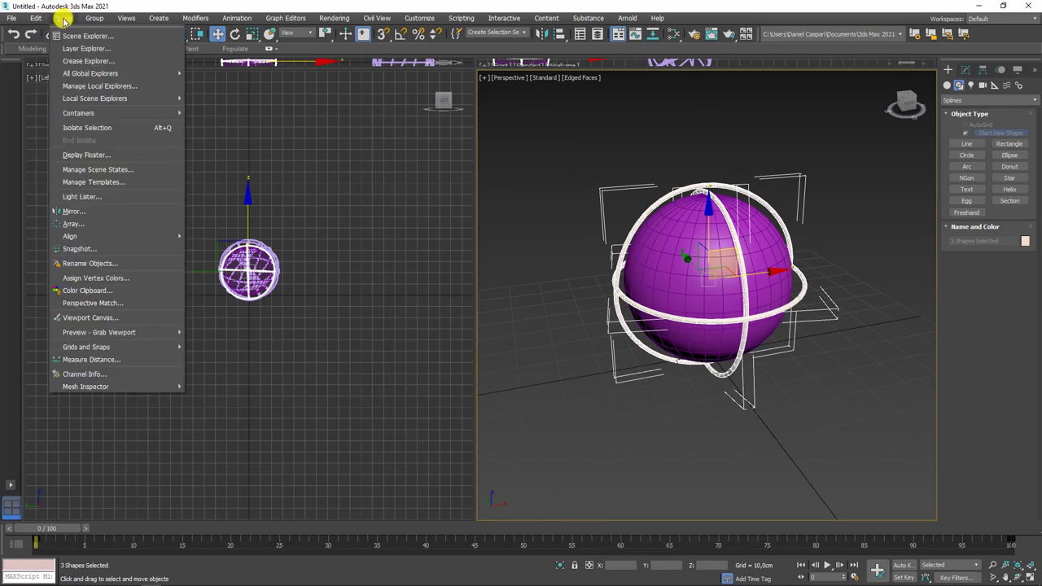
click(73, 222)
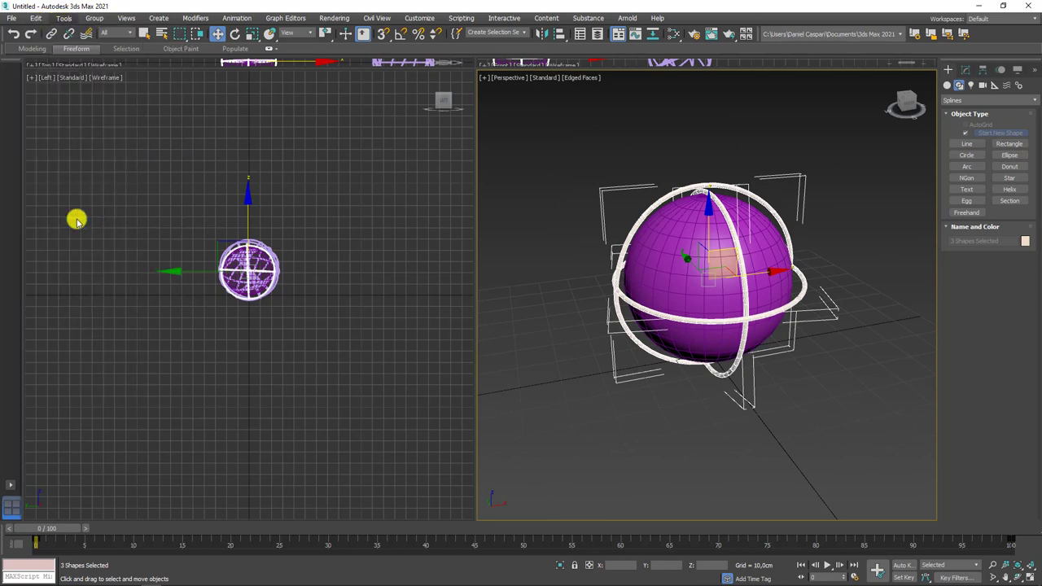
Move the Array dialog aside, turn on Preview and set the count to 20.
drag(568, 203, 458, 162)
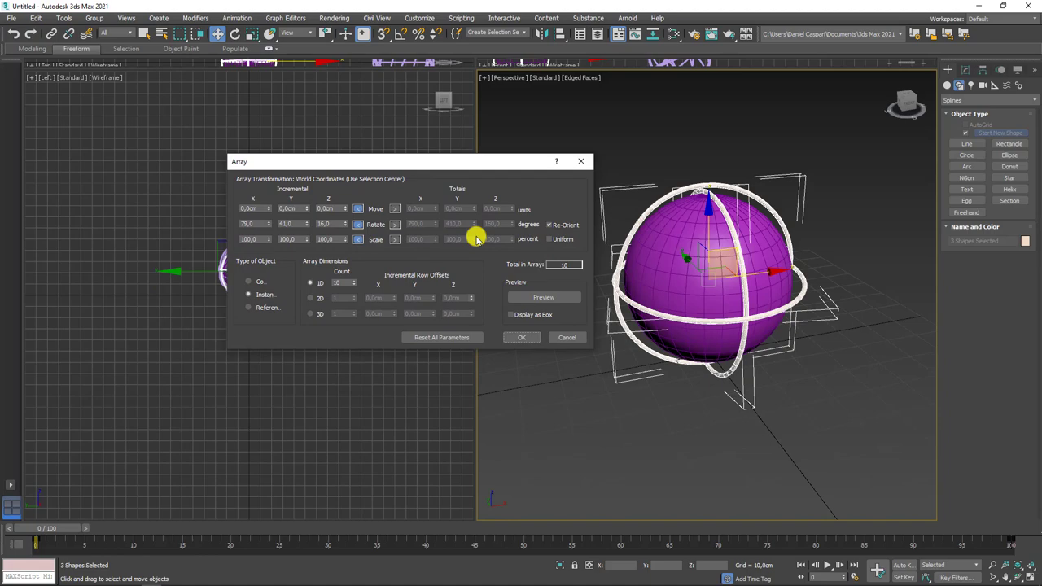
click(539, 297)
alt+middle_drag(774, 313, 716, 310)
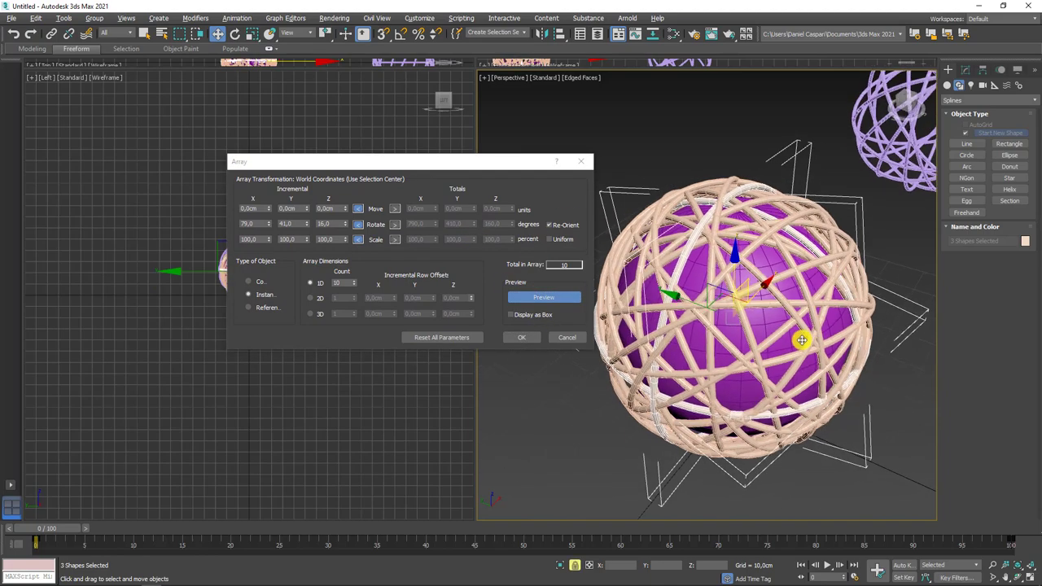
click(354, 280)
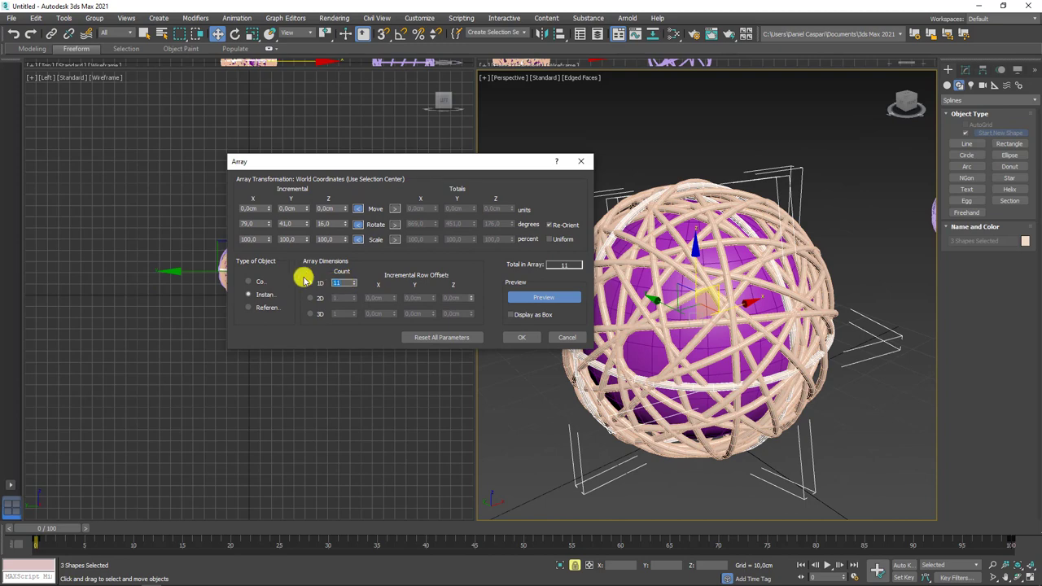
alt+middle_drag(866, 332, 712, 259)
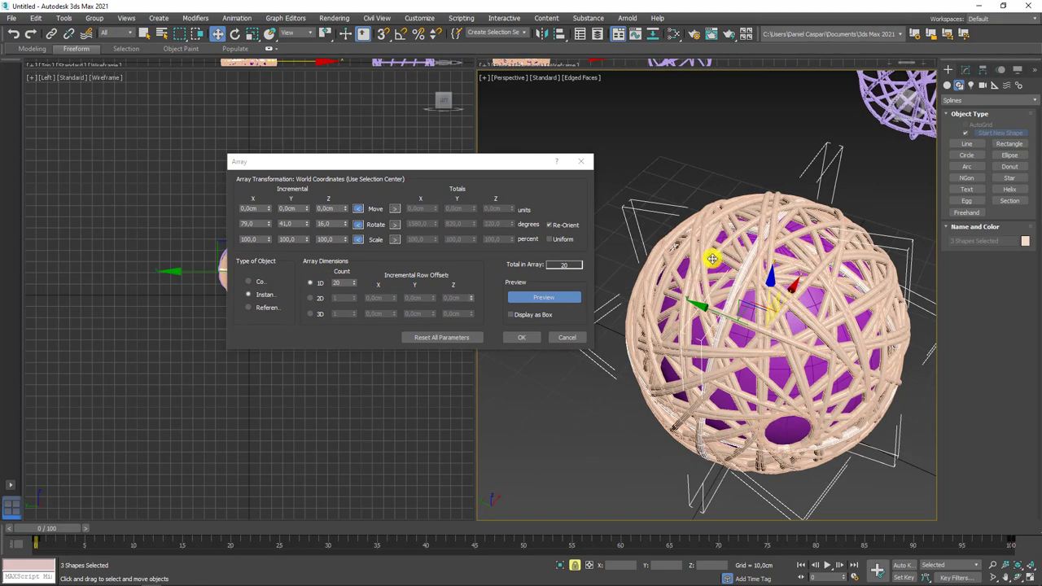
Set the X rotation step to about 67° and reset the Y and Z rotation steps to zero.
mouse_move(348, 215)
mouse_down()
mouse_move(324, 230)
mouse_move(352, 220)
mouse_move(308, 223)
mouse_move(351, 208)
mouse_up()
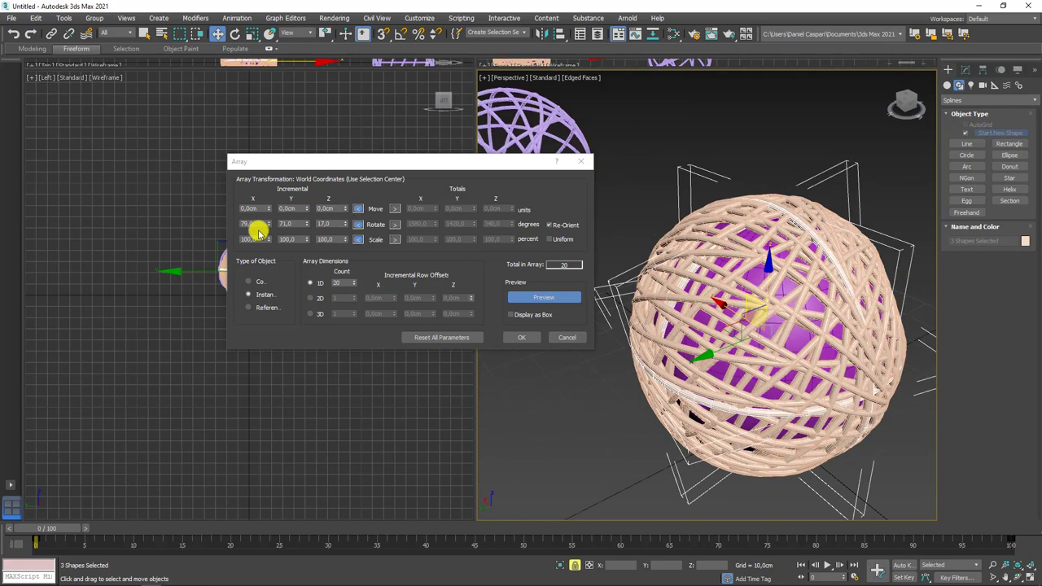
click(269, 222)
drag(267, 225, 262, 231)
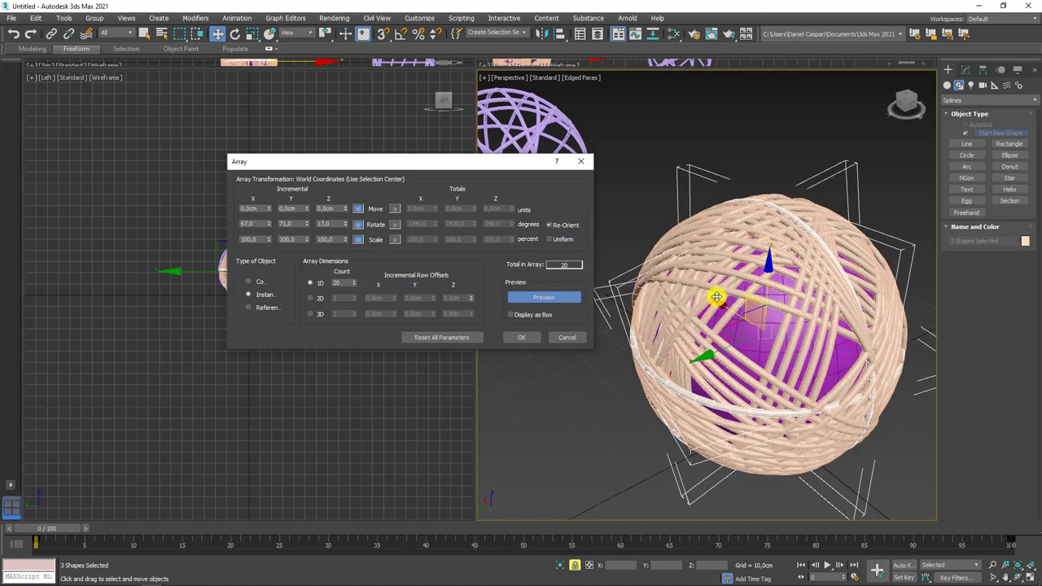
alt+middle_drag(714, 298, 675, 291)
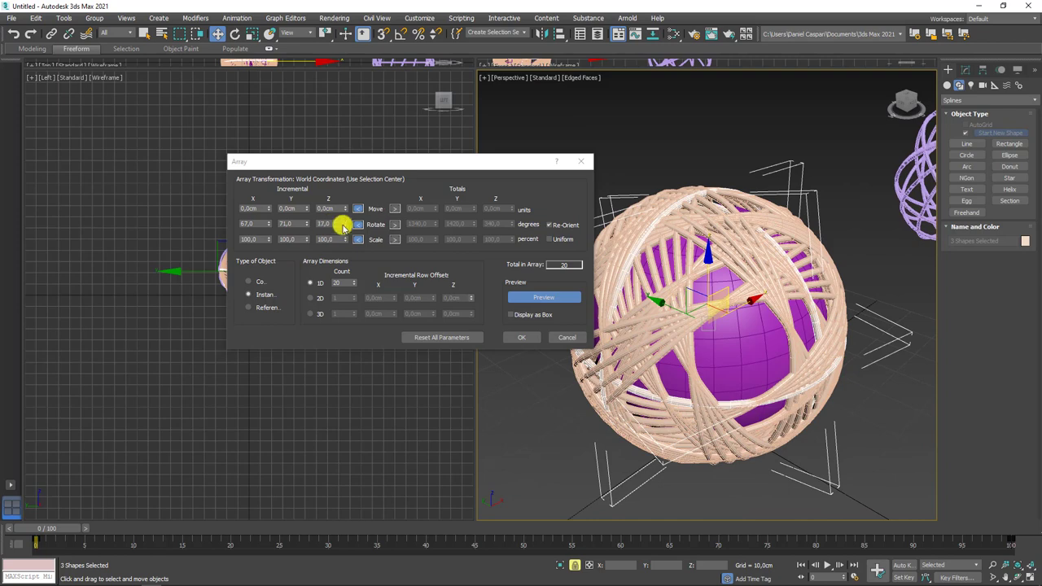
right_click(344, 227)
right_click(306, 228)
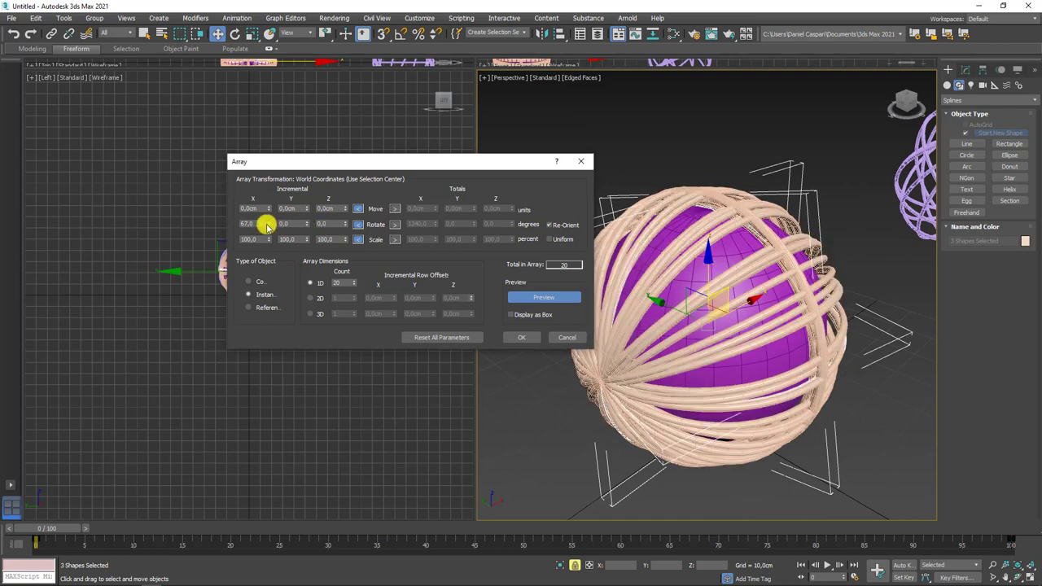
Reset the X rotation step, set Z to 4,5° and try larger Y rotation steps.
right_click(267, 226)
drag(343, 227, 345, 226)
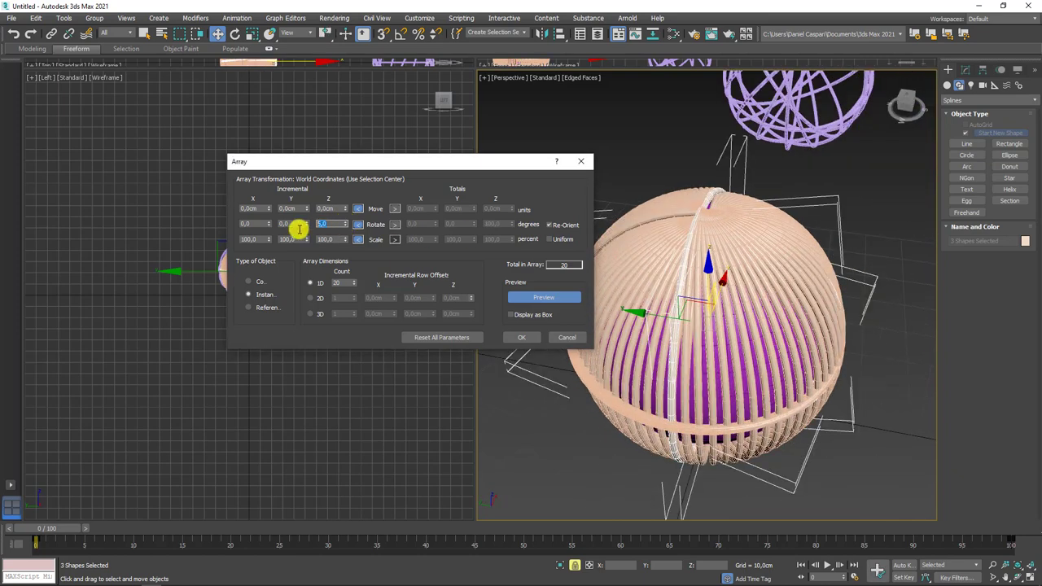
text(4,5)
key(Return)
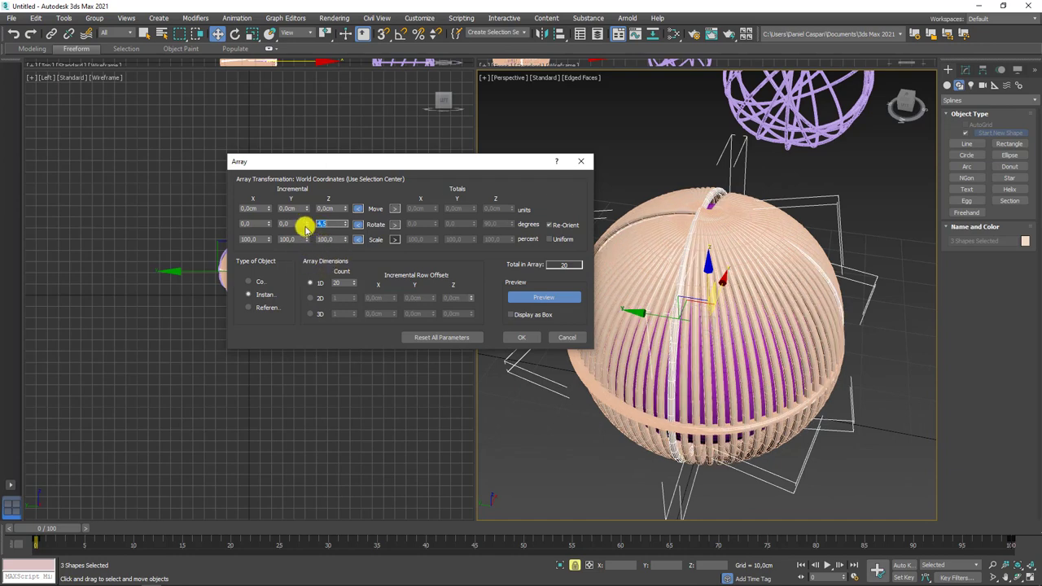
mouse_move(307, 227)
mouse_down()
mouse_move(319, 221)
mouse_move(624, 336)
mouse_up()
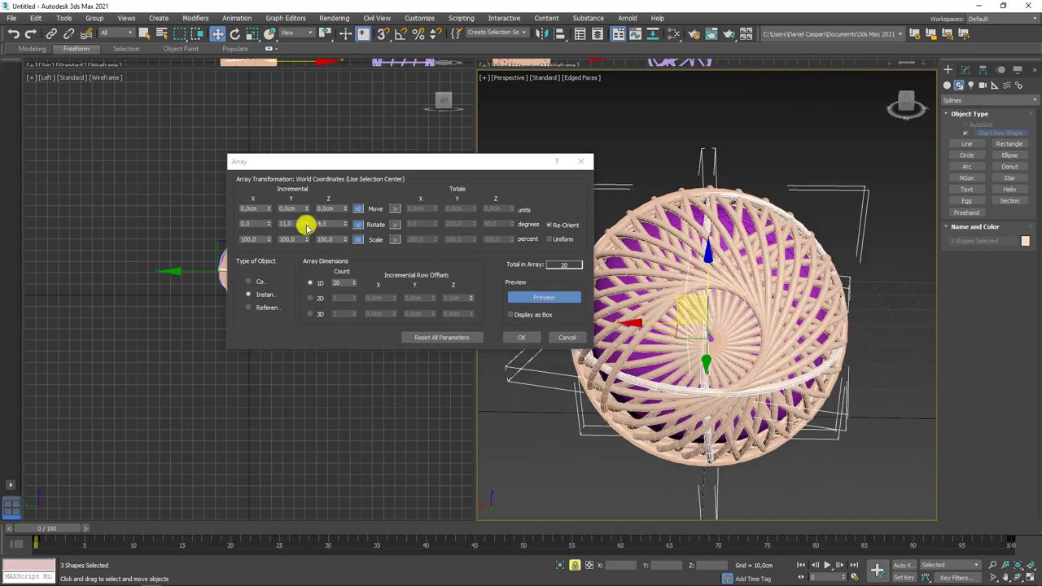
drag(307, 226, 308, 225)
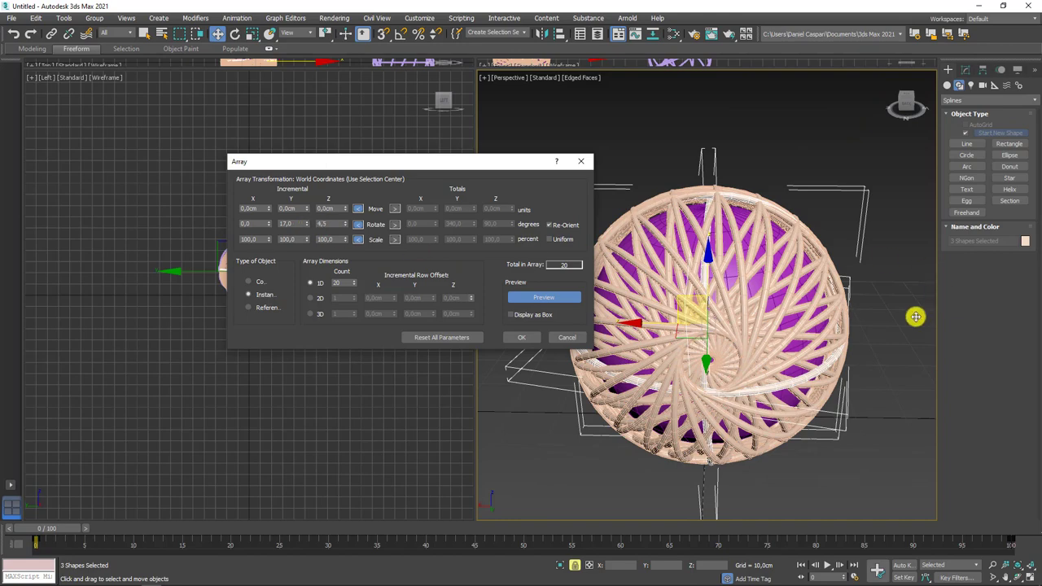
alt+middle_drag(652, 355, 319, 222)
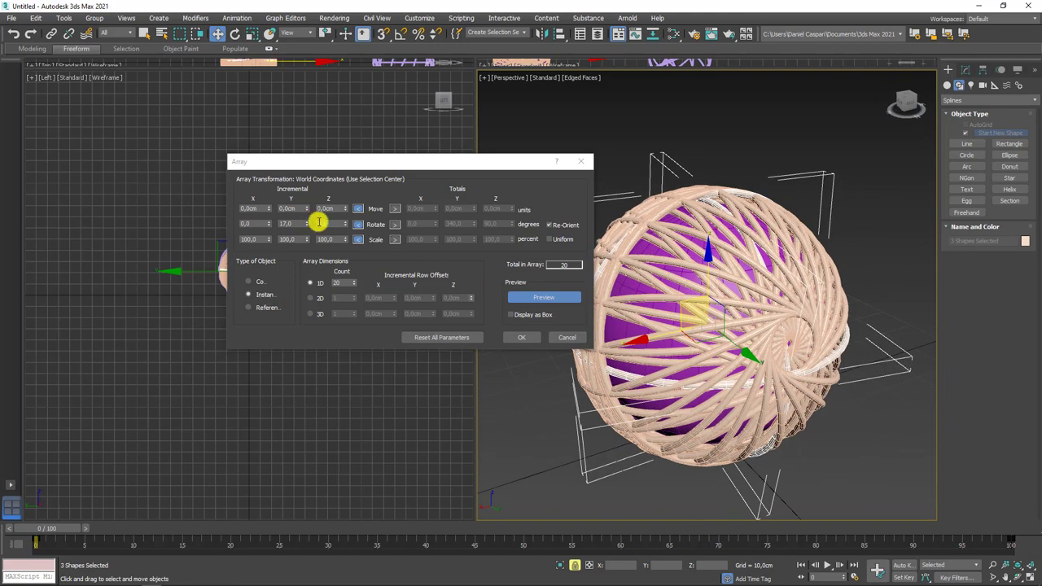
Experiment with the X rotation step and set the Y rotation step to 25°.
drag(269, 225, 292, 209)
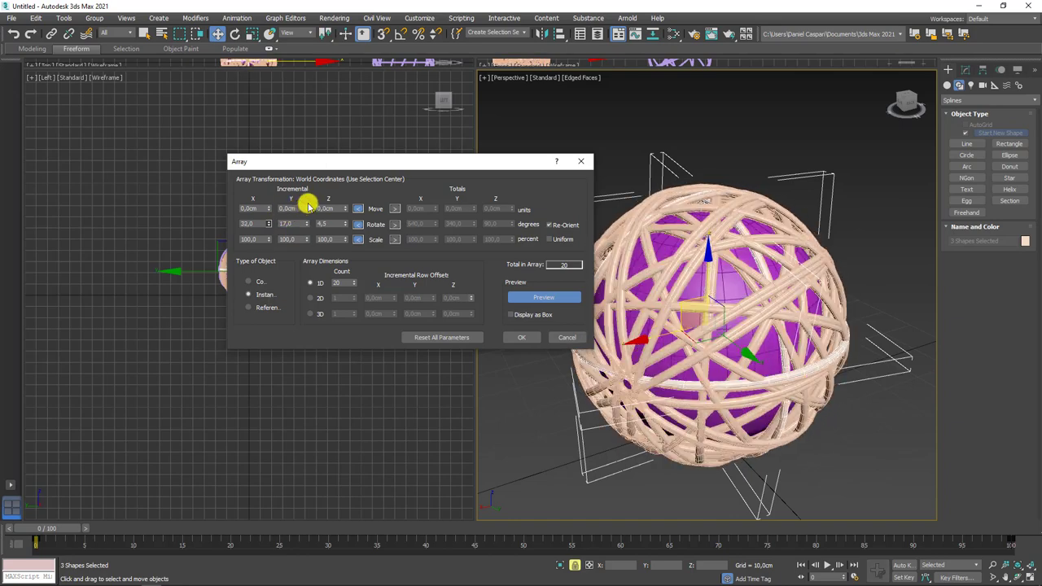
mouse_move(314, 198)
mouse_down()
mouse_move(332, 191)
mouse_move(311, 205)
mouse_up()
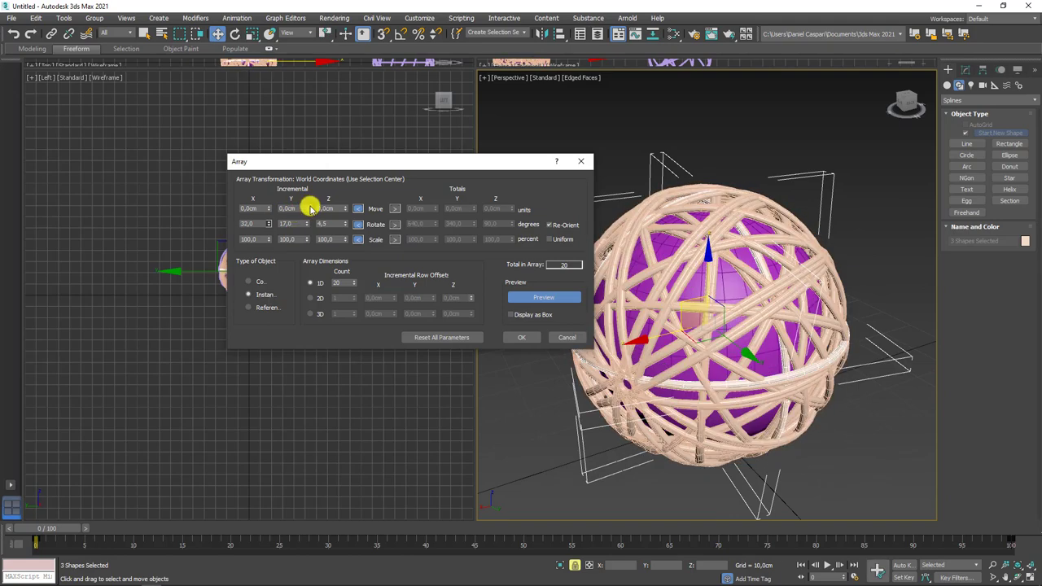
drag(310, 209, 299, 209)
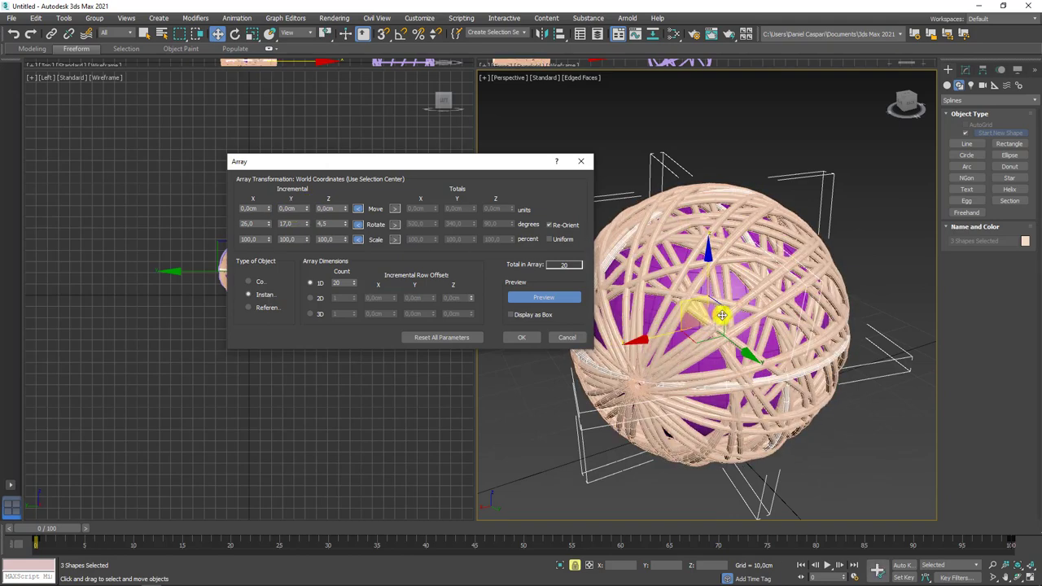
alt+middle_drag(722, 315, 700, 309)
mouse_move(314, 227)
mouse_down()
mouse_move(304, 223)
mouse_move(322, 213)
mouse_move(362, 235)
mouse_move(361, 214)
mouse_up()
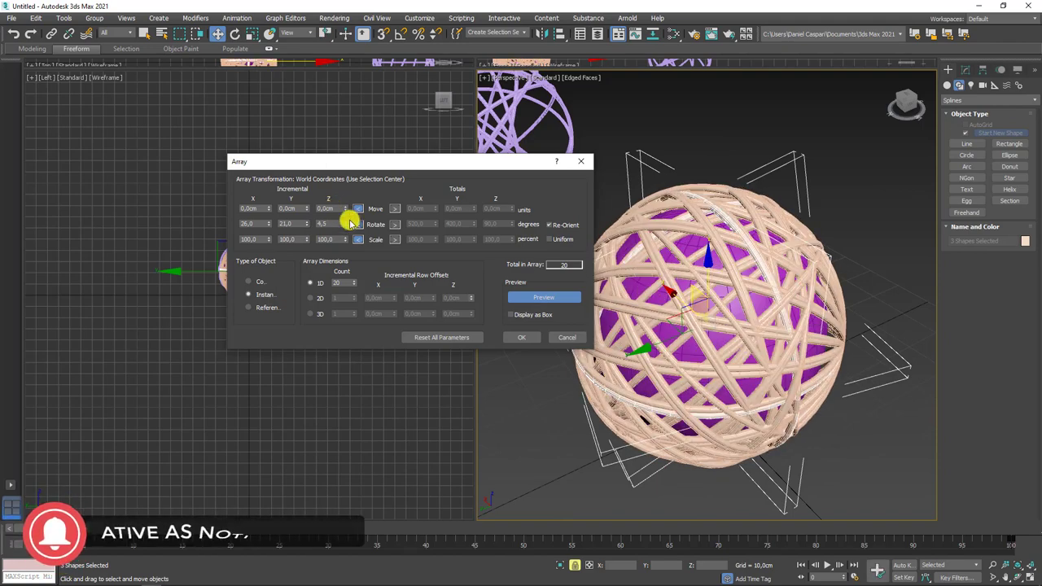
alt+middle_drag(671, 381, 308, 232)
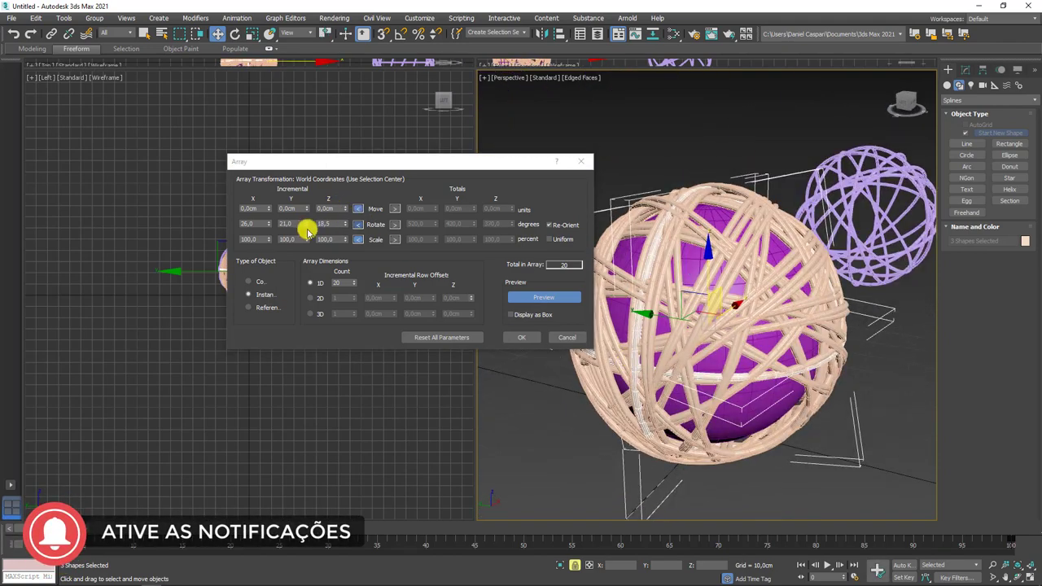
drag(305, 226, 302, 220)
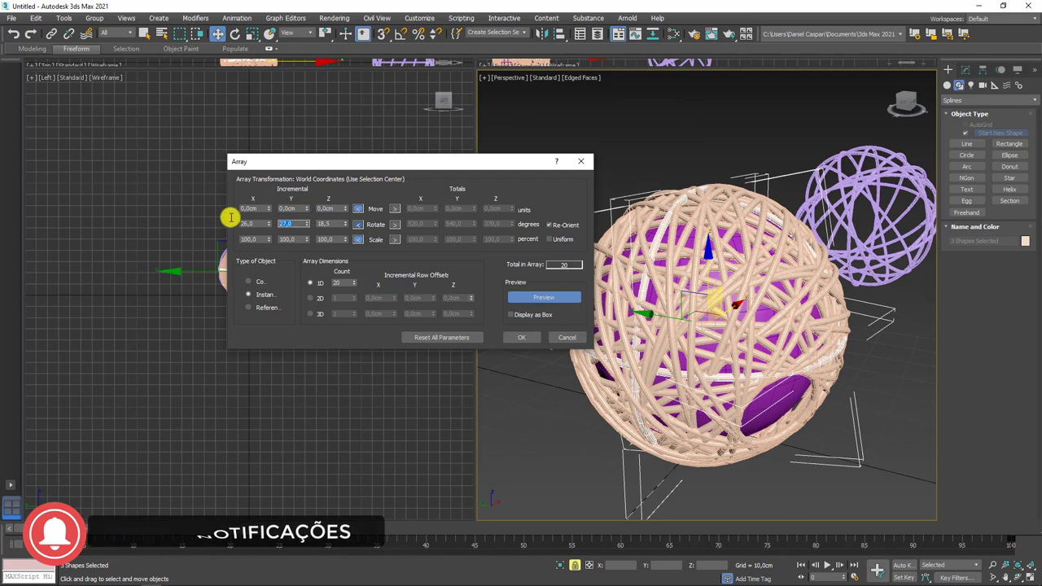
text(25)
key(Return)
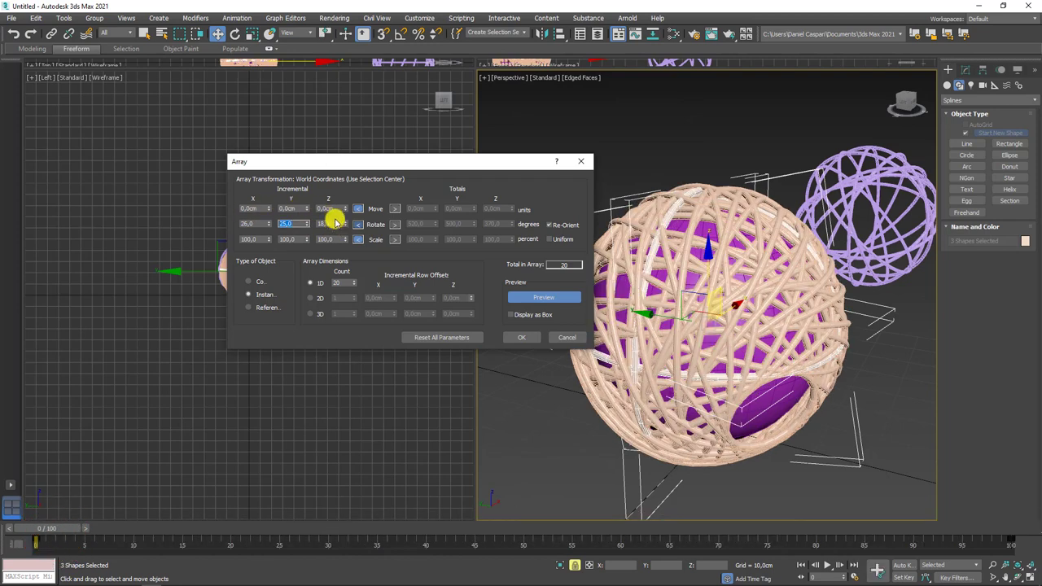
Set Z rotation to 25°, raise X to 29°, and compare with the yarn reference photos.
double_click(330, 224)
text(25)
key(Return)
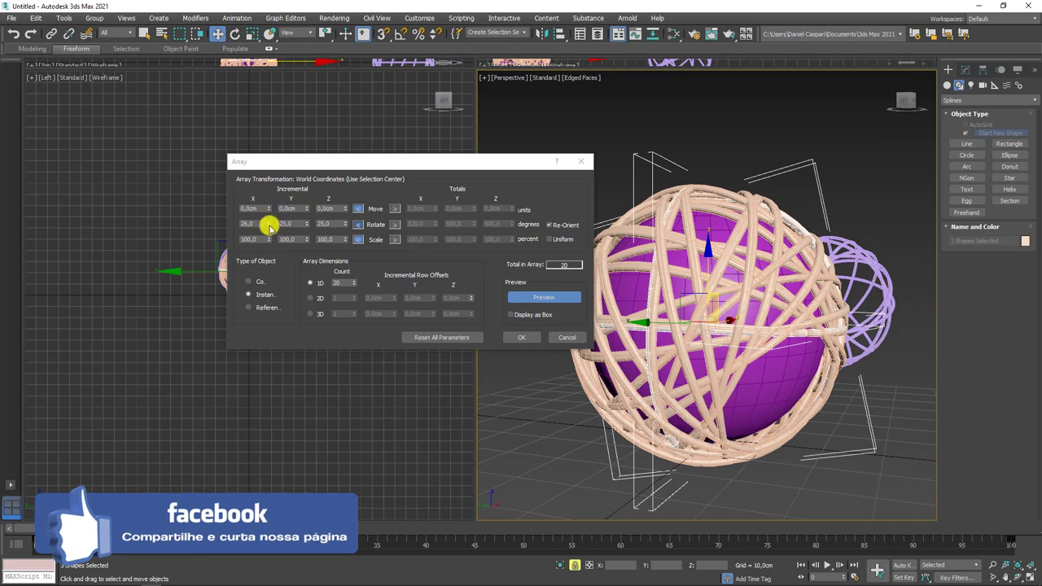
drag(269, 227, 274, 224)
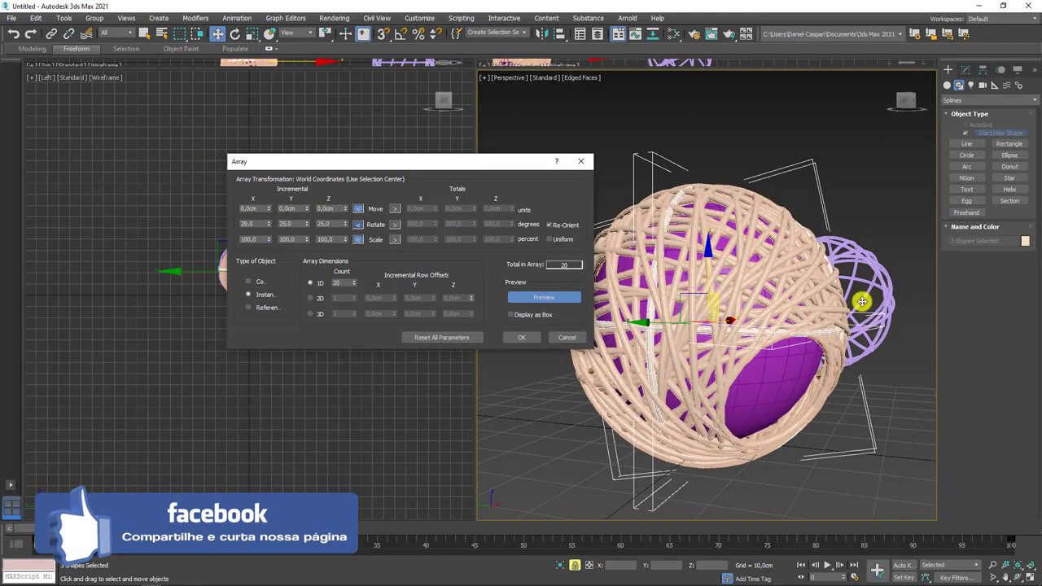
alt+middle_drag(861, 301, 736, 374)
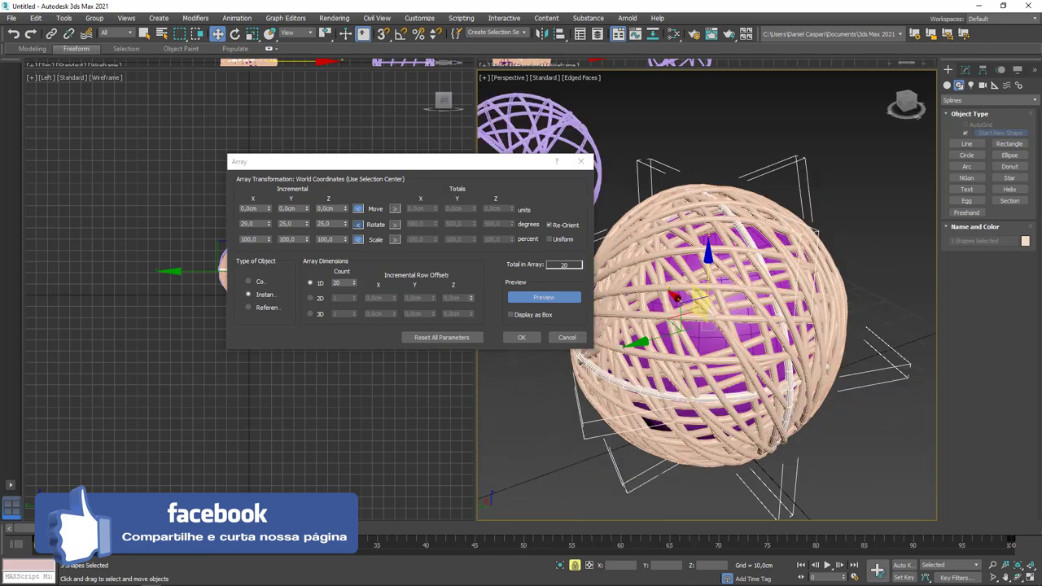
click(91, 578)
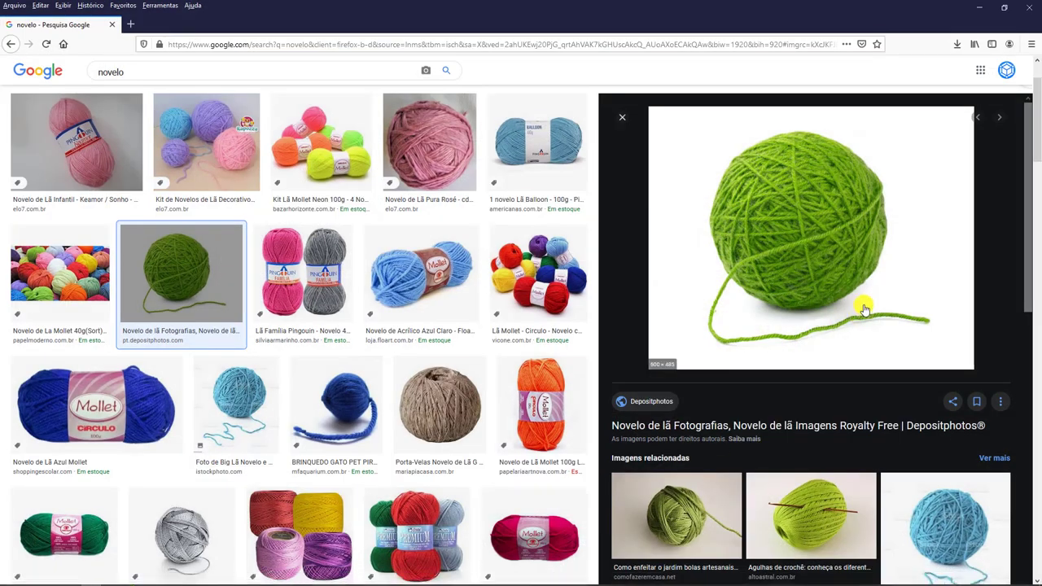
click(979, 7)
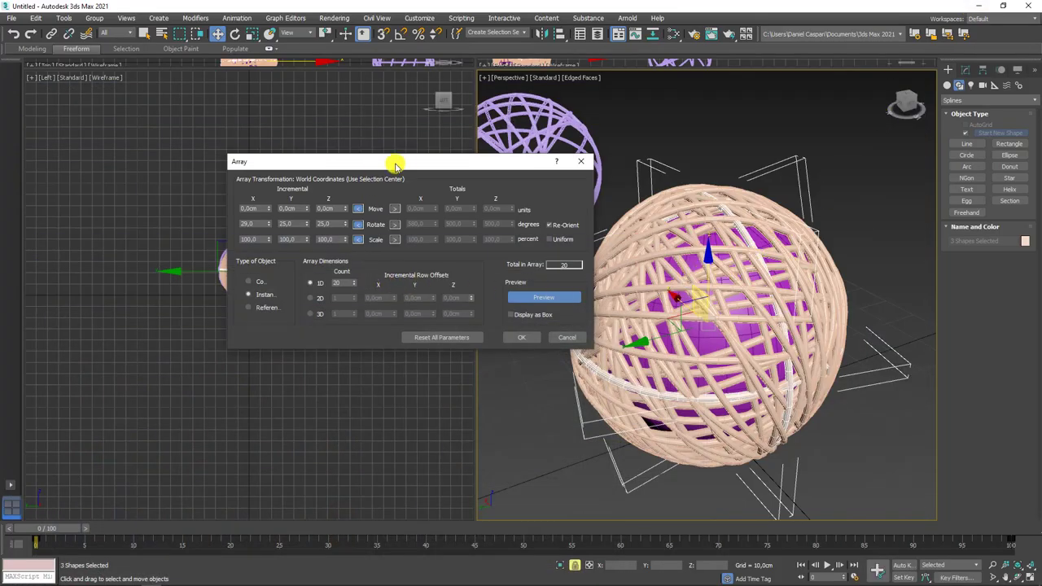
Set the array's X, Y and Z scale to 100,25%.
drag(404, 164, 321, 174)
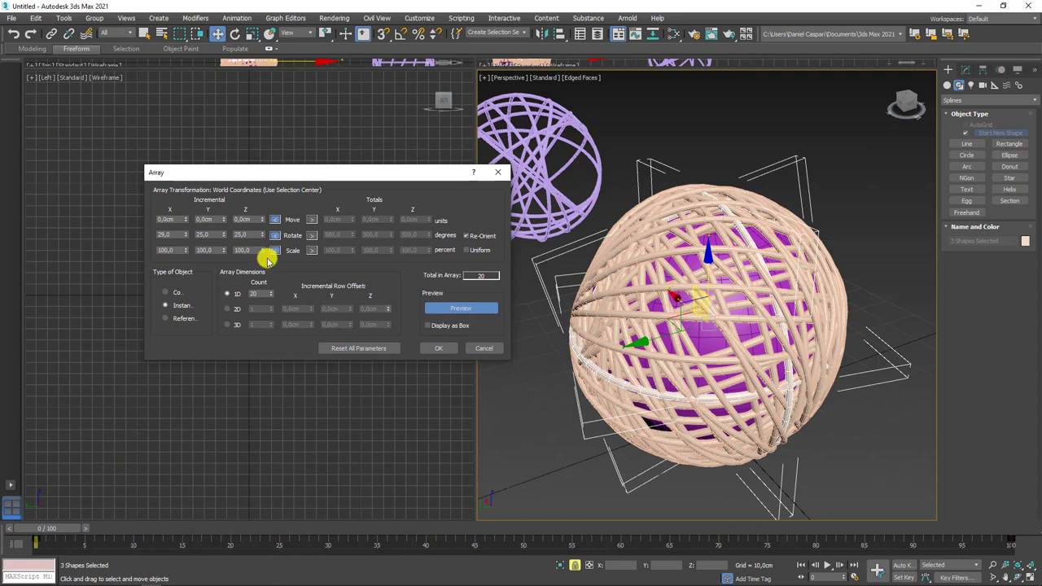
double_click(246, 252)
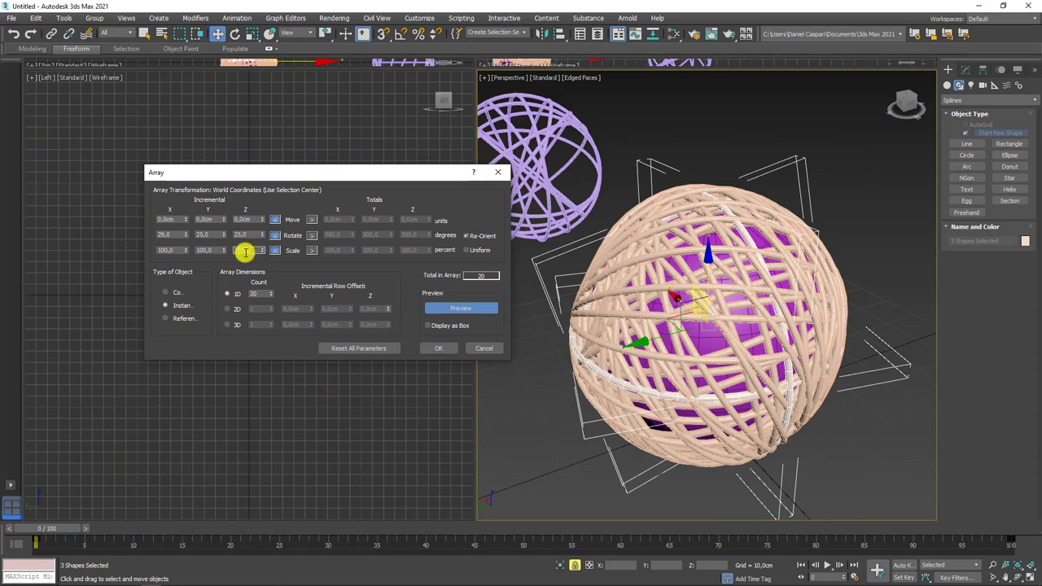
text(100,25)
key(Return)
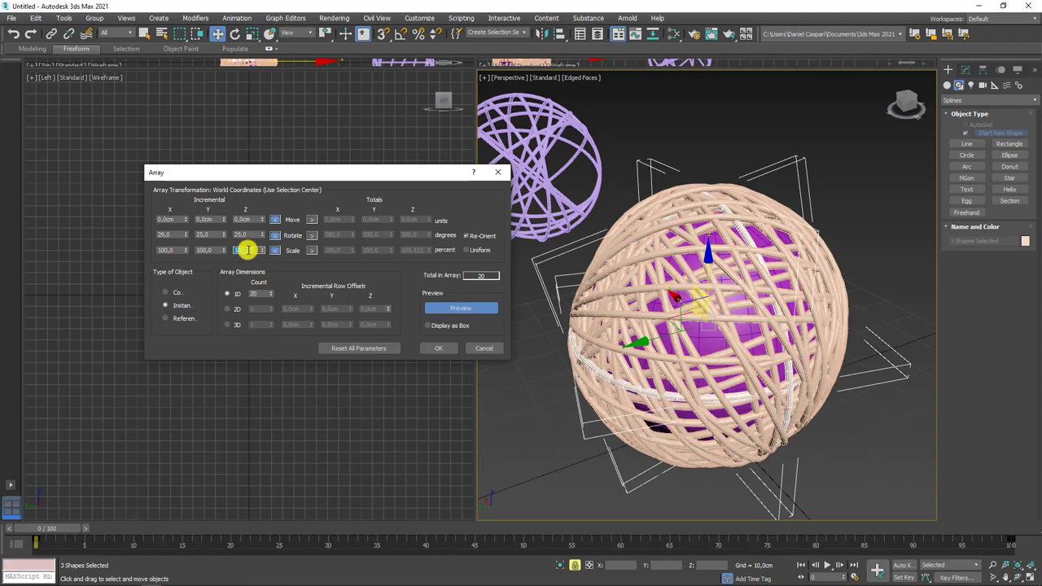
text(100,25)
key(Return)
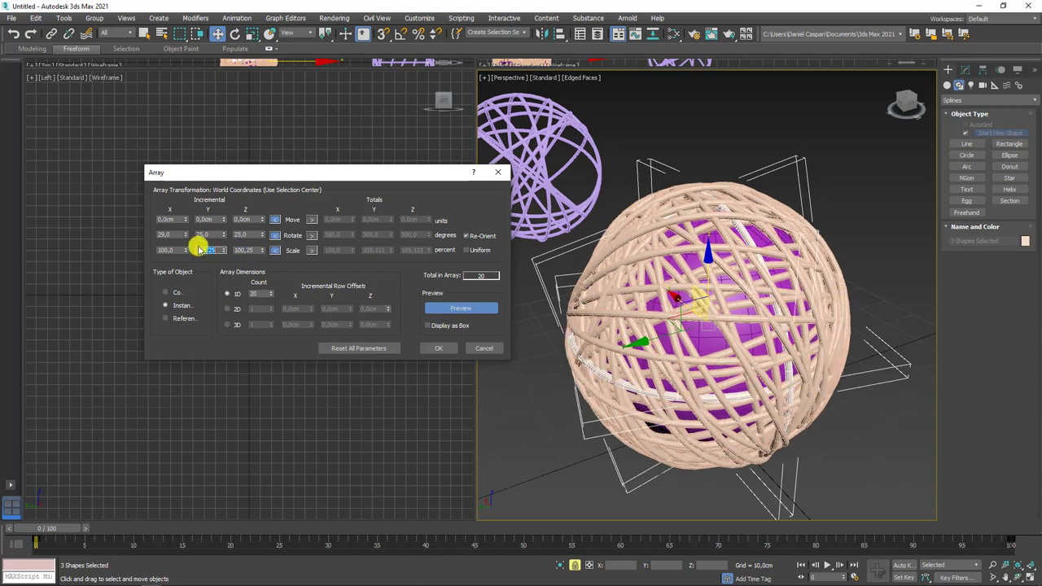
text(100,25)
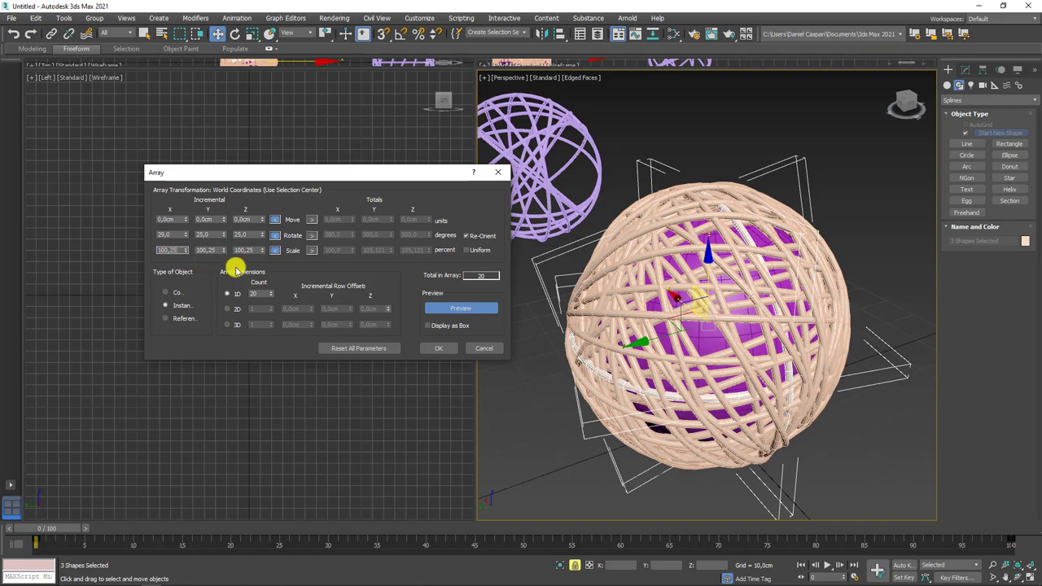
key(Return)
Raise the array count to 40 copies.
mouse_move(727, 348)
alt+middle_down()
mouse_move(691, 341)
mouse_move(691, 302)
mouse_move(674, 290)
mouse_move(819, 341)
alt+middle_up()
scroll(837, 348, up, 5)
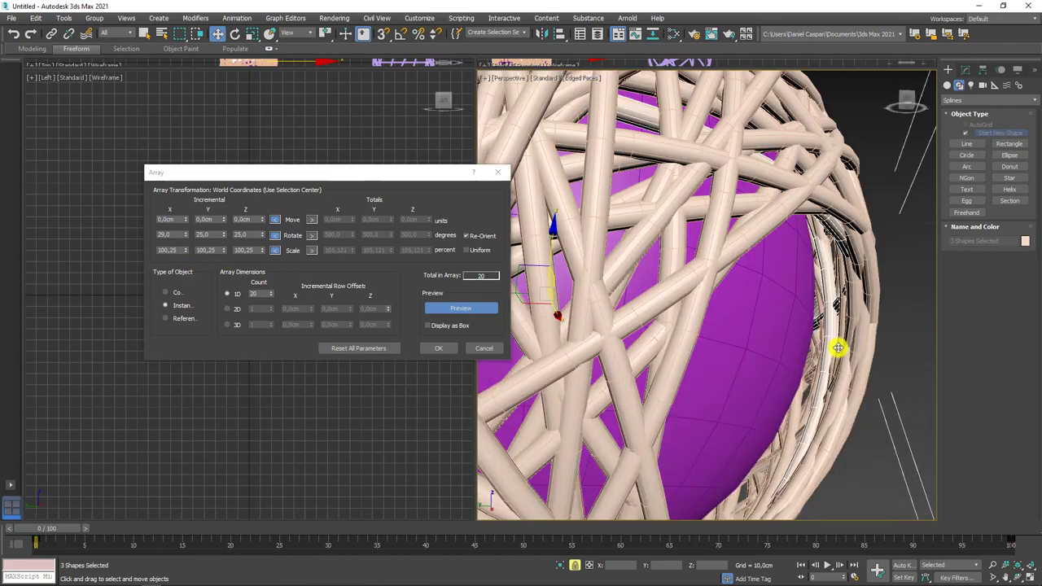
scroll(843, 343, down, 5)
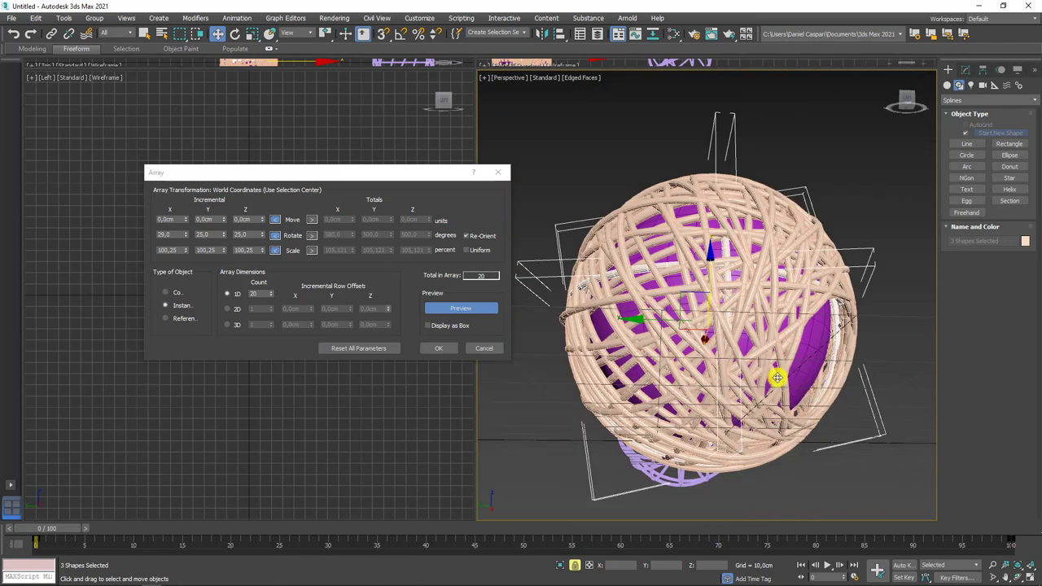
alt+middle_drag(774, 375, 526, 314)
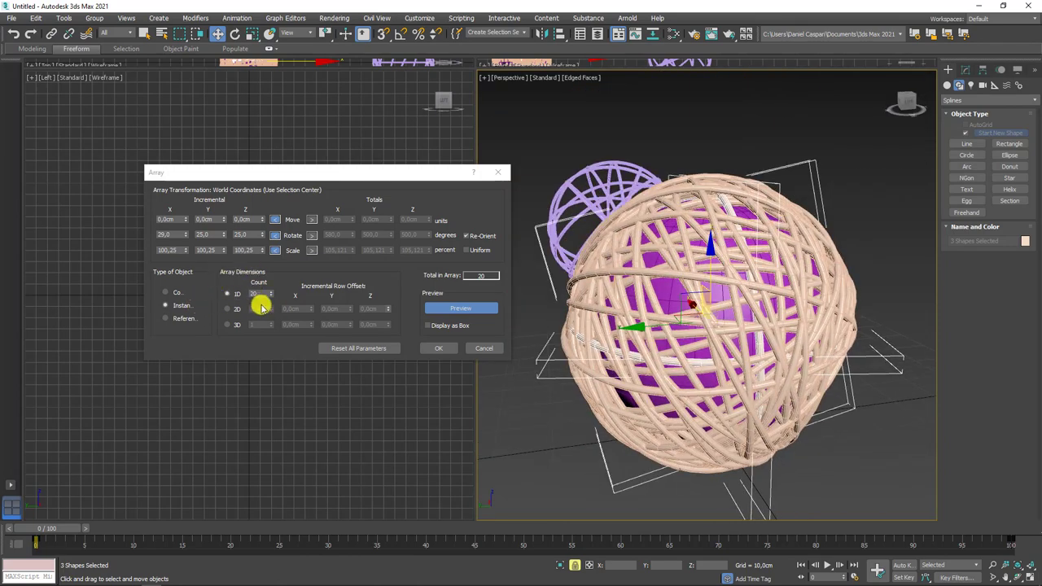
drag(269, 293, 240, 297)
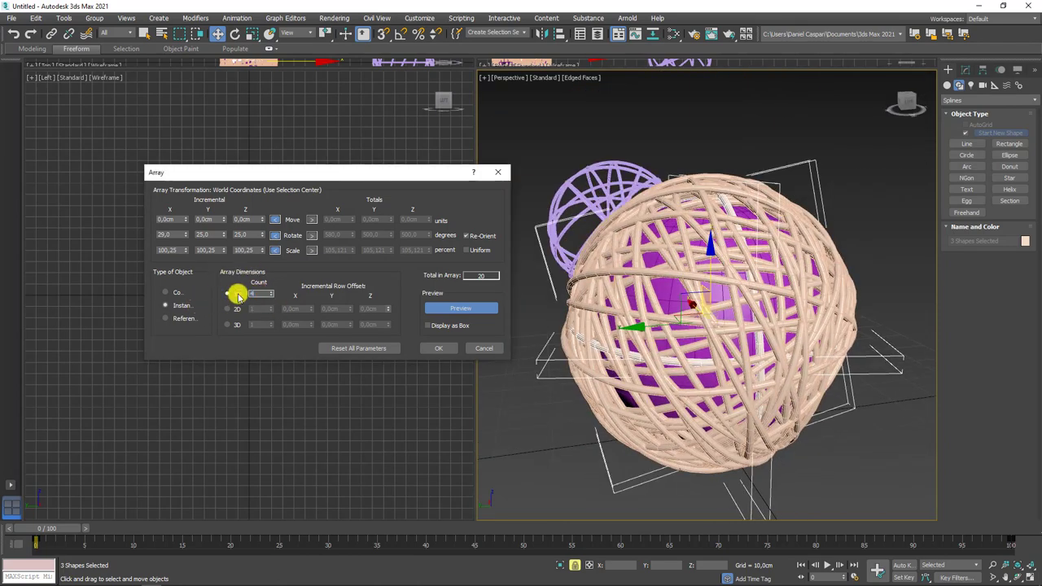
text(40)
mouse_move(842, 390)
alt+middle_down()
mouse_move(727, 367)
mouse_move(702, 394)
mouse_move(647, 382)
mouse_move(767, 367)
mouse_move(819, 386)
mouse_move(725, 400)
mouse_move(719, 302)
mouse_move(744, 372)
alt+middle_up()
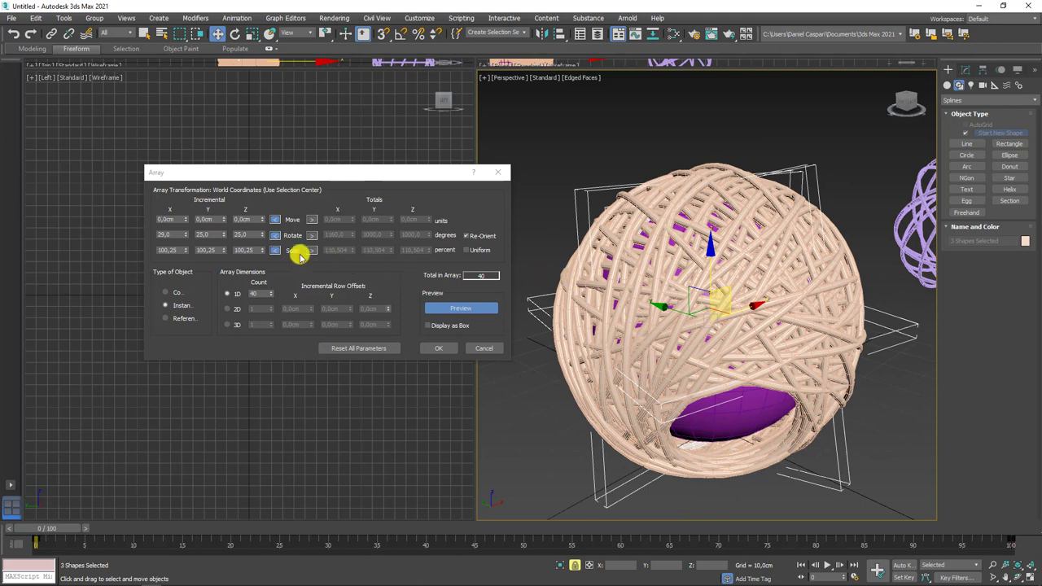
Settle the rotation steps at X 9°, Y 14° and Z 25°.
click(266, 229)
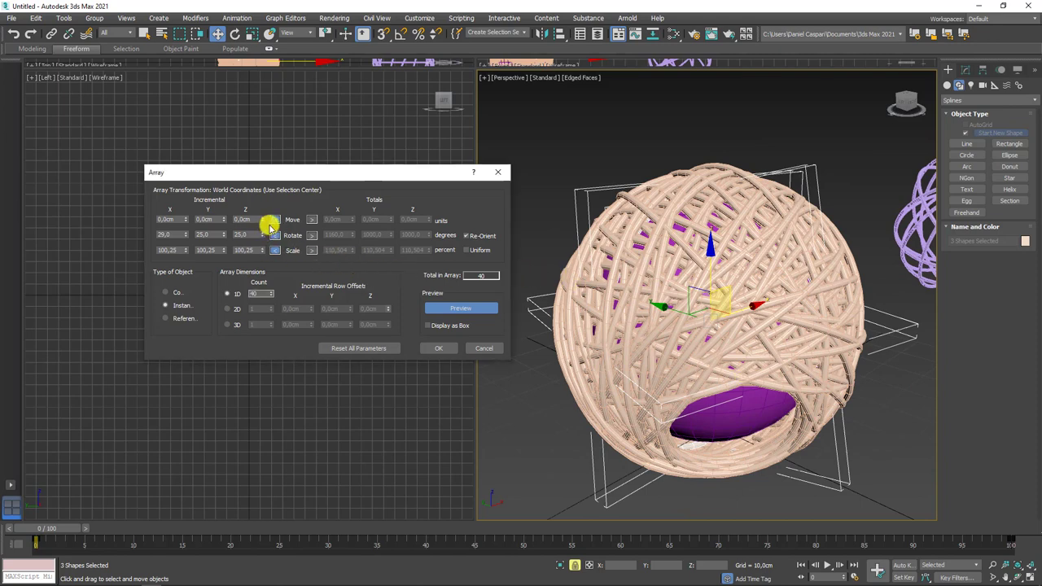
mouse_move(262, 233)
mouse_down()
mouse_move(268, 225)
mouse_move(188, 228)
mouse_move(167, 240)
mouse_up()
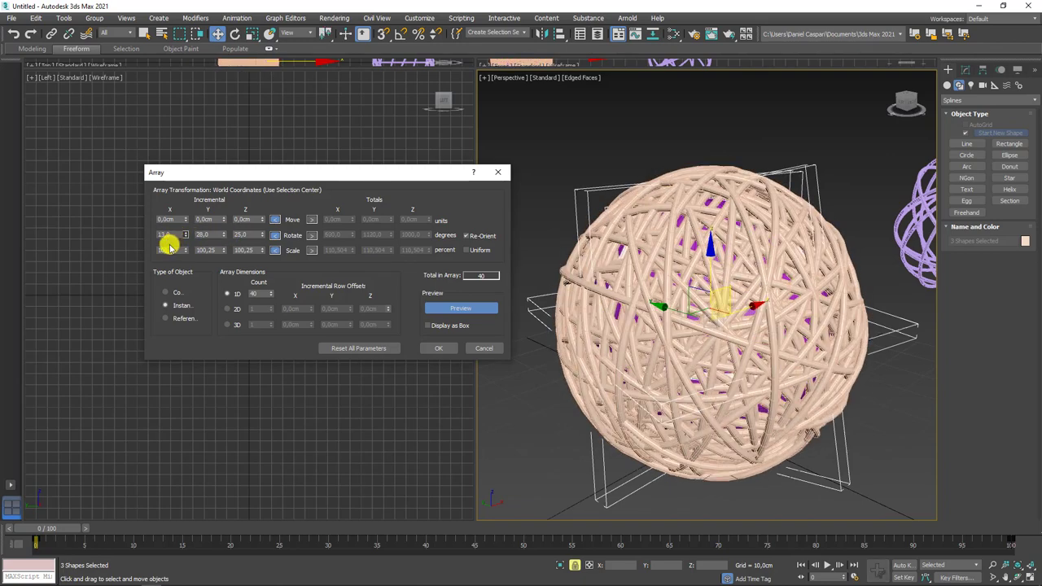
mouse_move(760, 432)
alt+middle_down()
mouse_move(756, 400)
mouse_move(765, 412)
alt+middle_up()
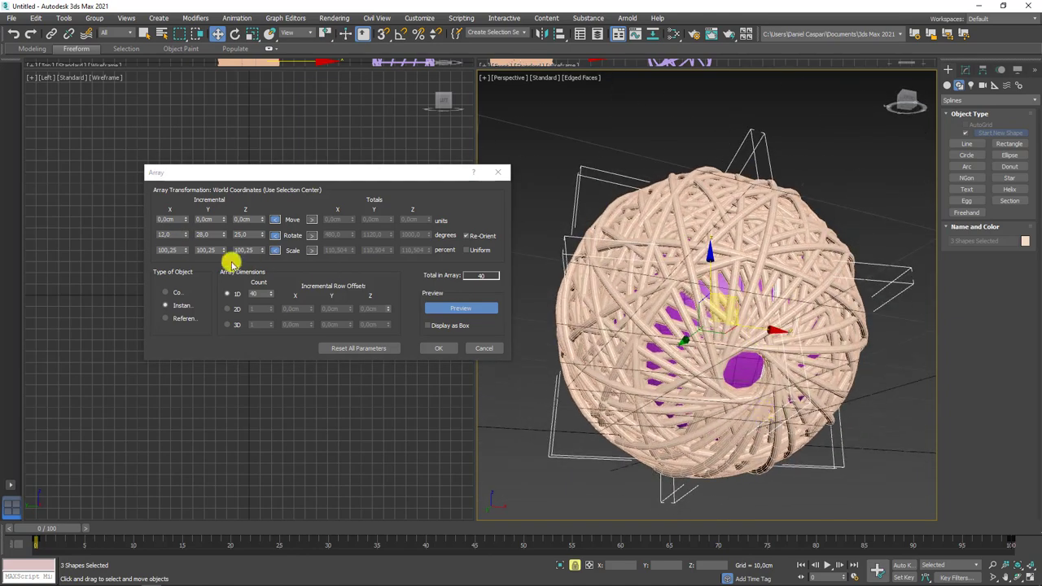
drag(188, 236, 223, 239)
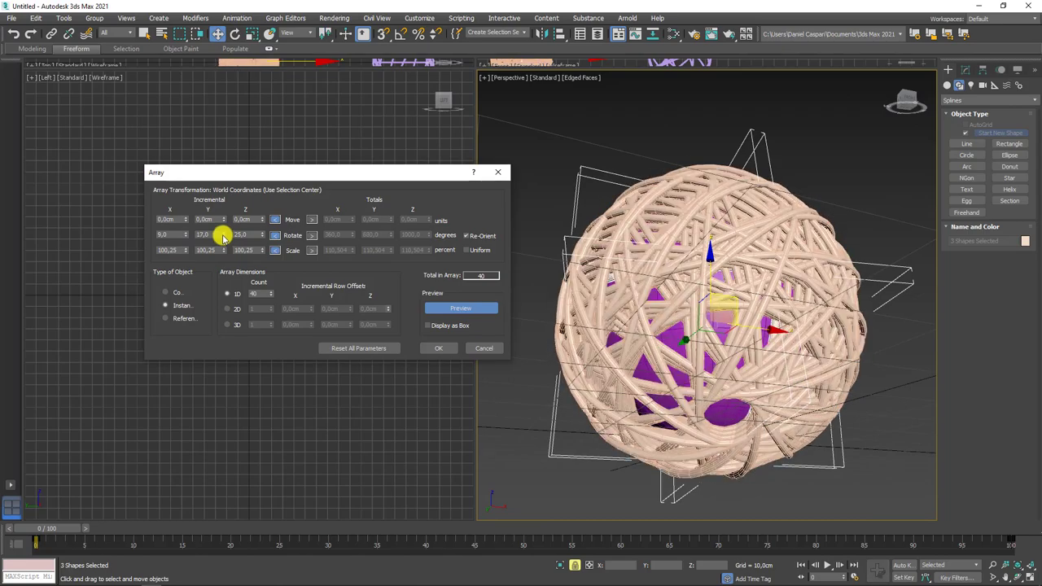
mouse_move(768, 319)
alt+middle_down()
mouse_move(774, 432)
mouse_move(811, 418)
mouse_move(503, 257)
mouse_move(419, 314)
alt+middle_up()
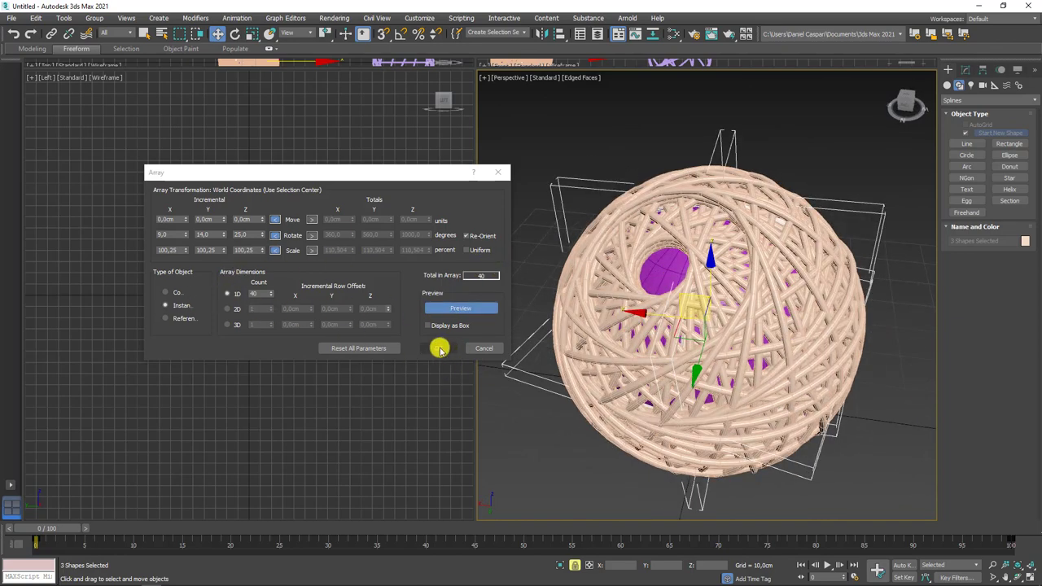
Commit the array, then try rotating two selected strands and undo it.
click(442, 348)
scroll(690, 277, up, 5)
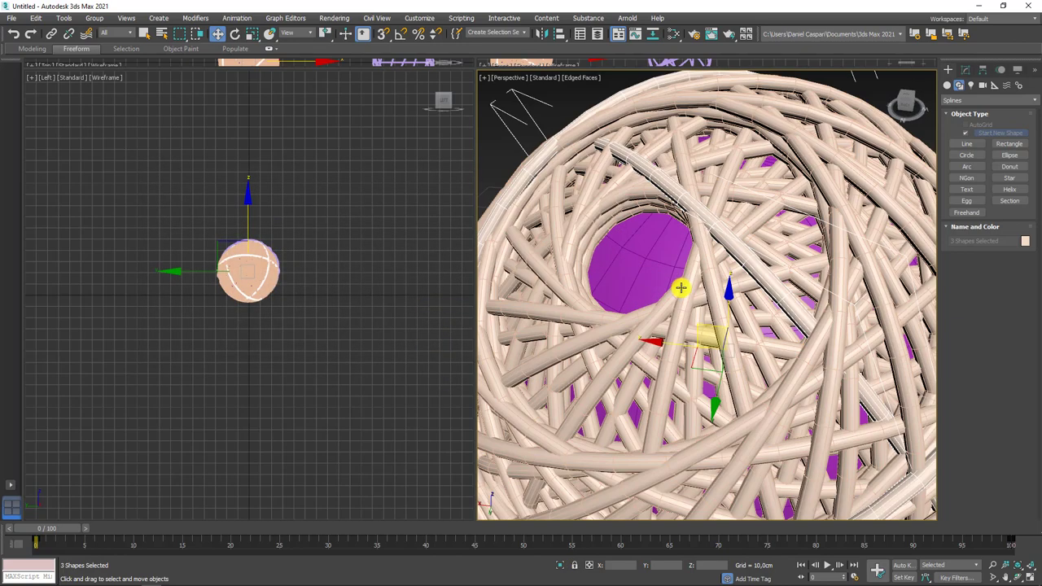
middle_drag(681, 288, 740, 308)
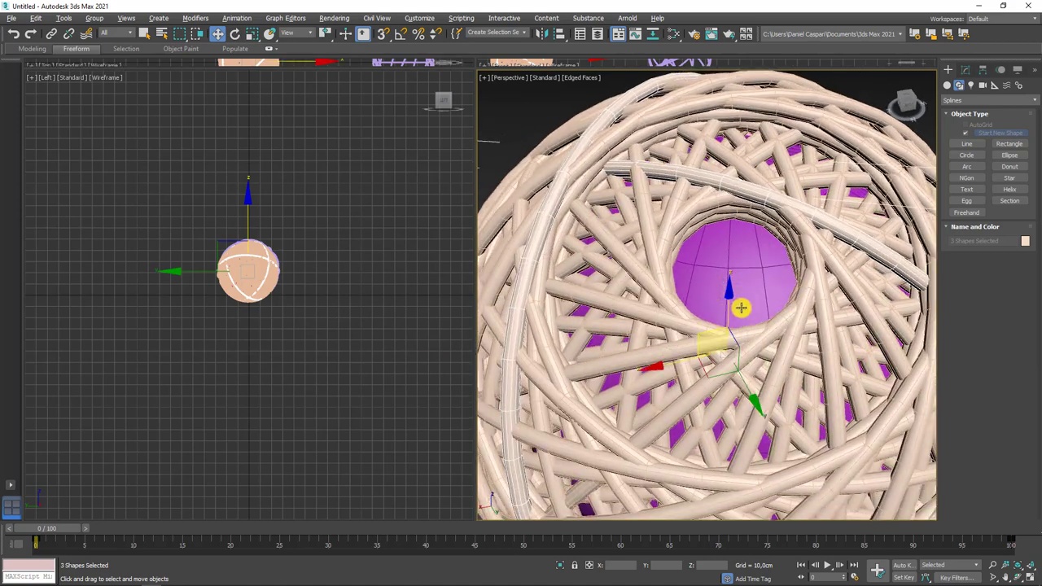
click(676, 318)
ctrl+click(725, 205)
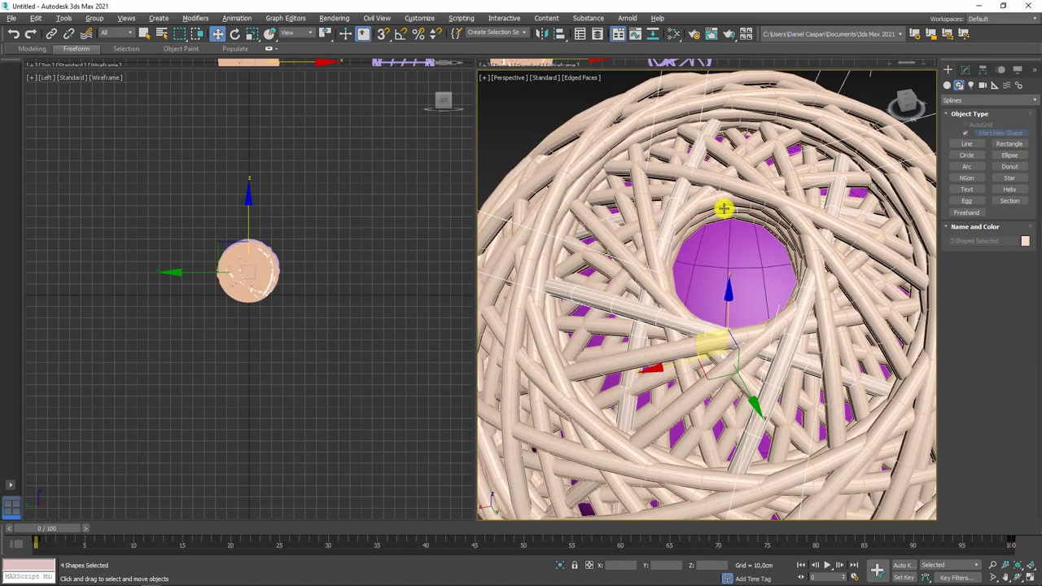
key(e)
scroll(728, 356, down, 3)
drag(717, 345, 689, 328)
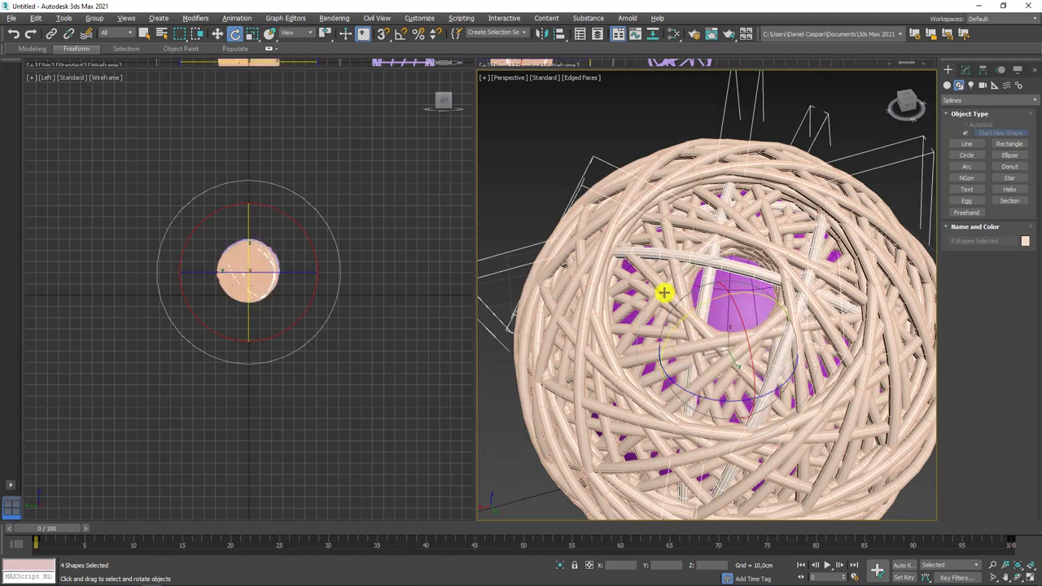
key(ctrl+z)
key(ctrl+z)
Rotate a group of four selected strands to new angles.
ctrl+click(790, 305)
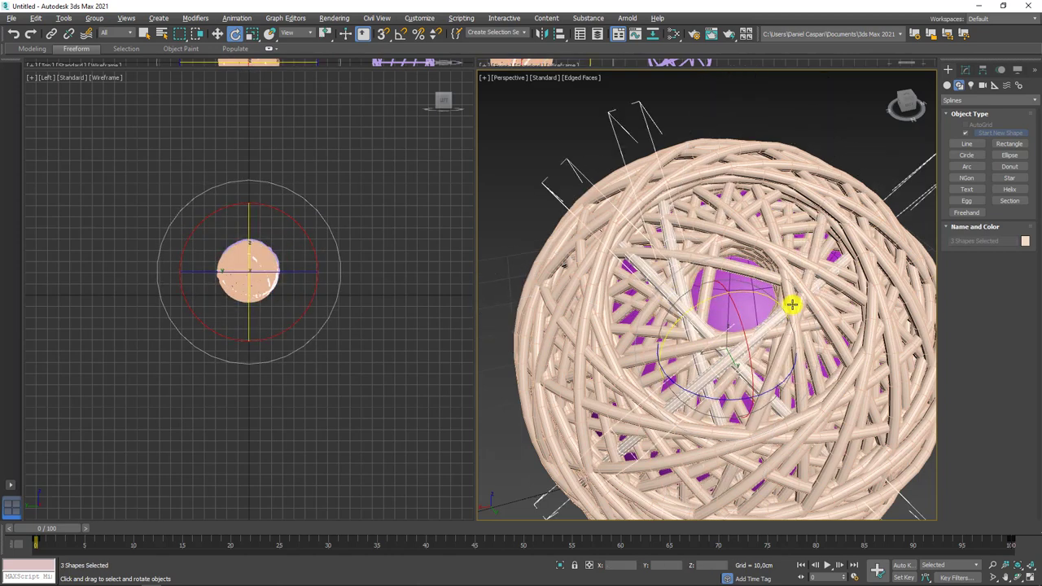
ctrl+click(723, 350)
drag(710, 356, 717, 371)
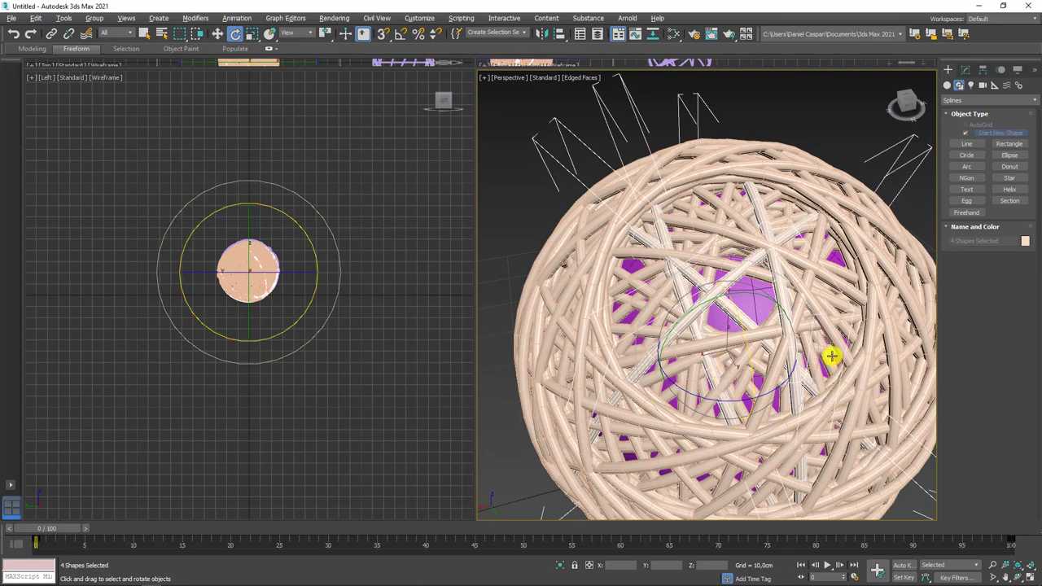
drag(805, 387, 704, 358)
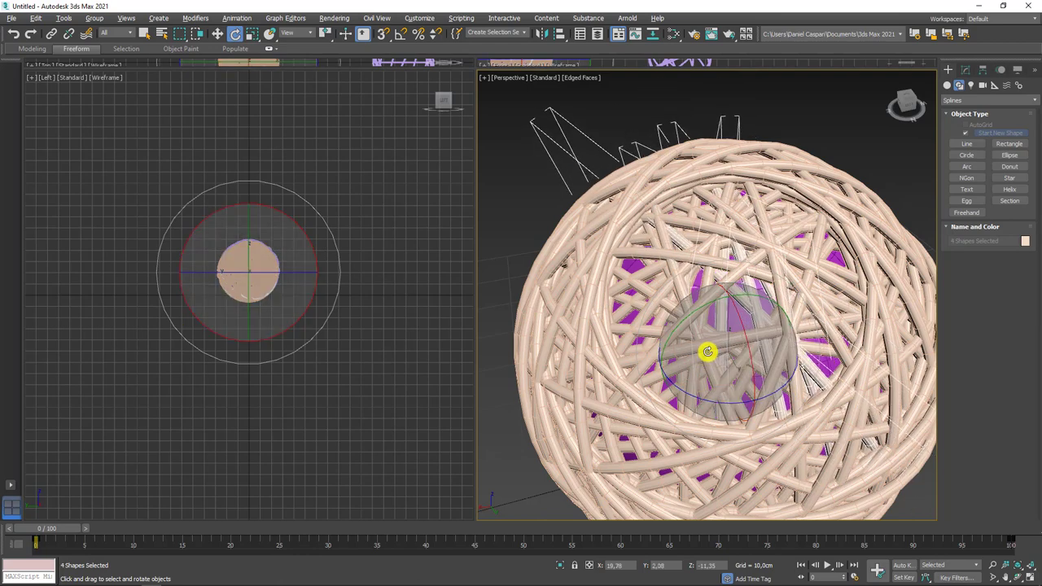
drag(706, 356, 779, 337)
scroll(798, 322, down, 3)
scroll(814, 283, up, 5)
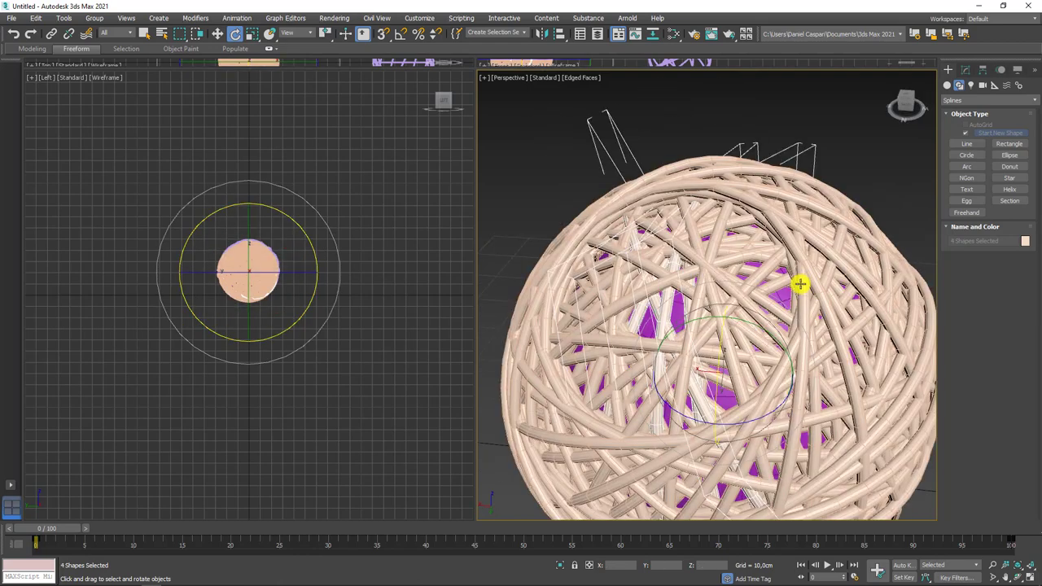
Tilt two vertical strands and rotate another strand diagonally.
click(801, 286)
ctrl+click(745, 362)
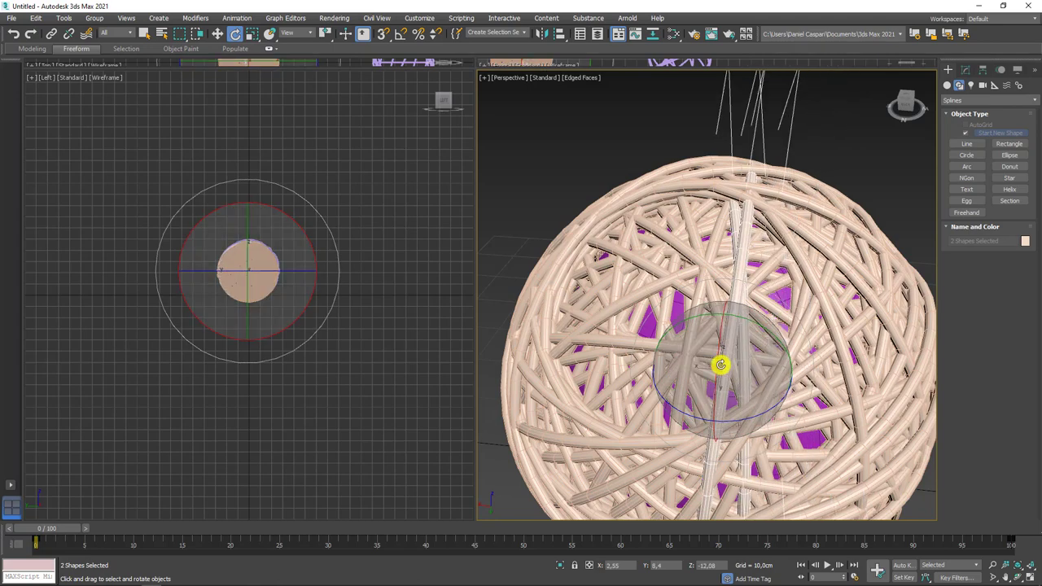
drag(765, 348, 798, 257)
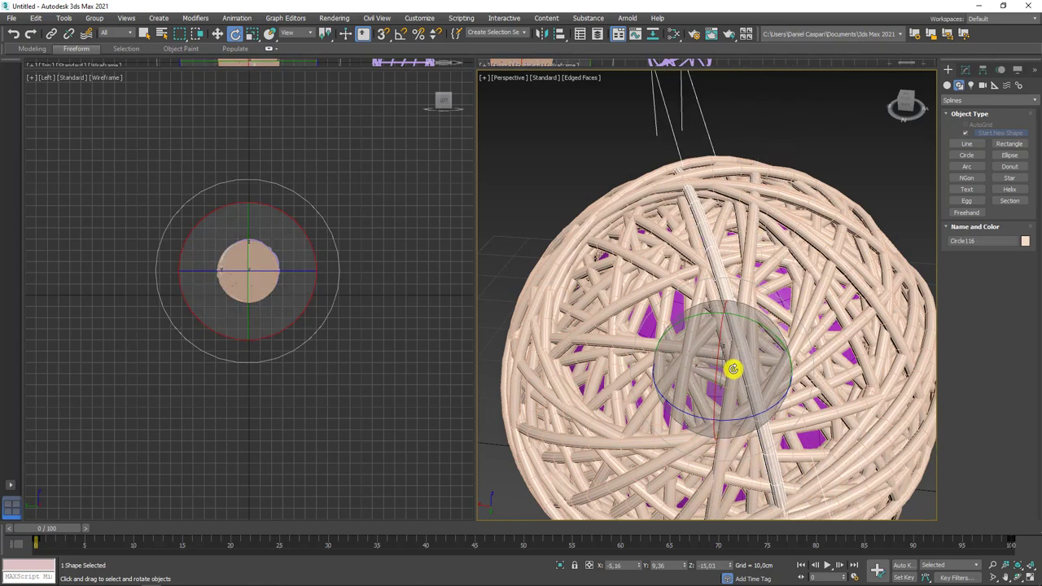
click(735, 339)
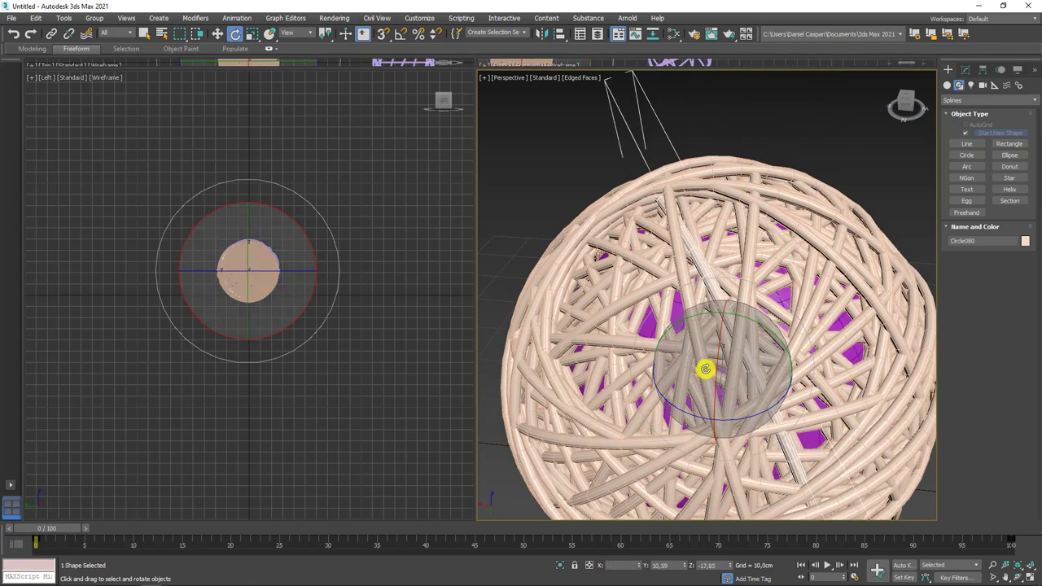
mouse_move(703, 368)
mouse_down()
mouse_move(617, 358)
mouse_move(615, 382)
mouse_up()
click(578, 366)
alt+middle_drag(613, 382, 649, 291)
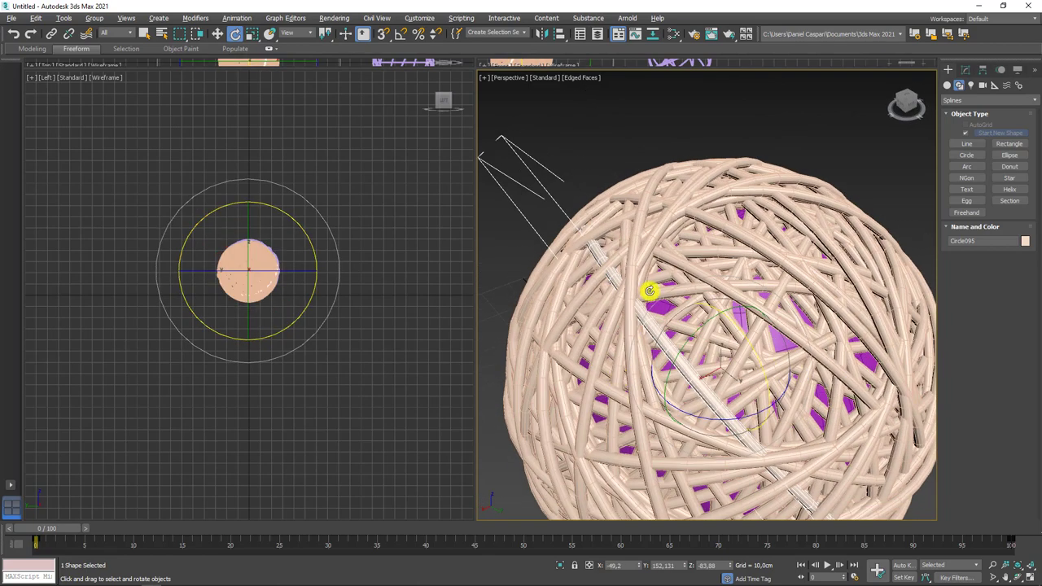
Rotate more strands and add one cloned strand via Clone Options.
click(643, 262)
drag(740, 372, 730, 385)
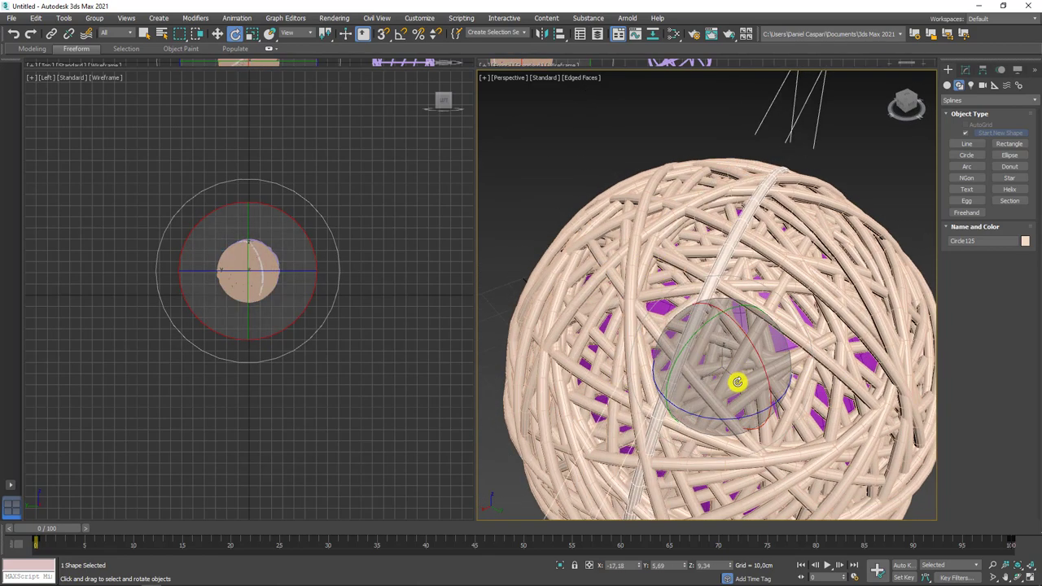
click(698, 356)
drag(698, 361, 735, 377)
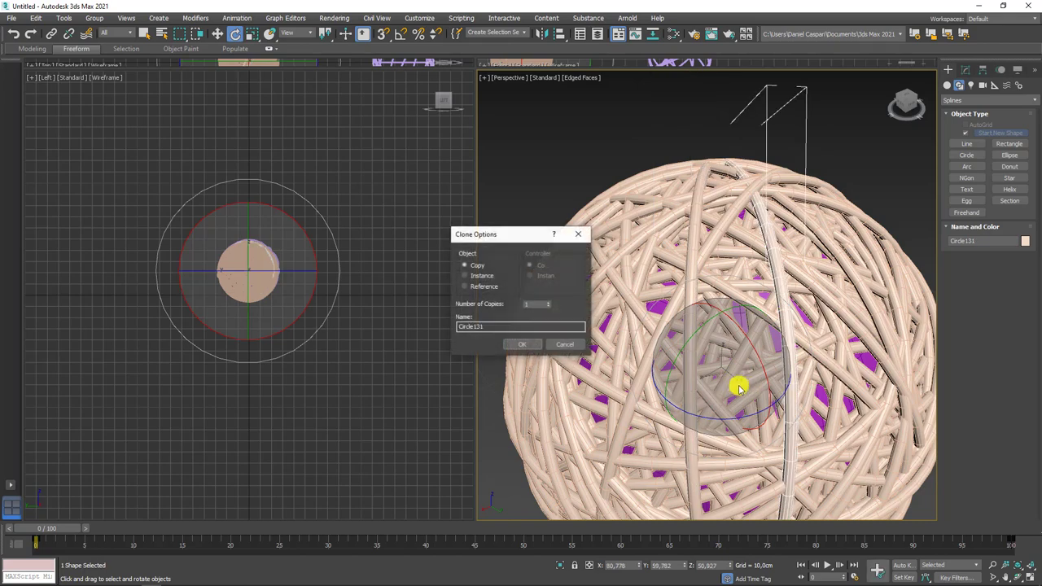
click(527, 345)
scroll(721, 302, down, 3)
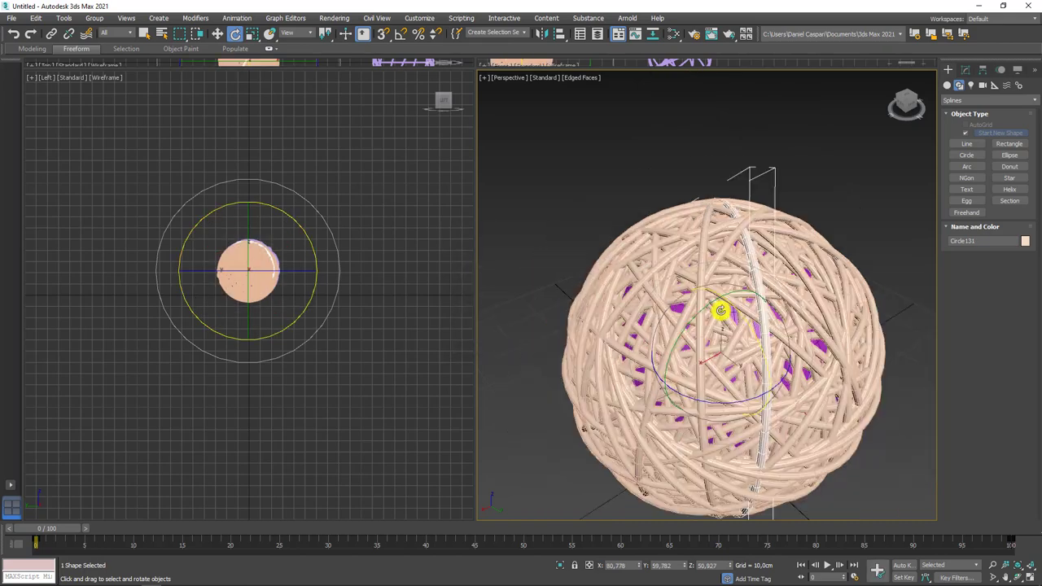
mouse_move(721, 302)
alt+middle_down()
mouse_move(786, 361)
mouse_move(765, 356)
mouse_move(786, 396)
mouse_move(804, 398)
mouse_move(749, 420)
mouse_move(717, 398)
alt+middle_up()
scroll(746, 300, up, 5)
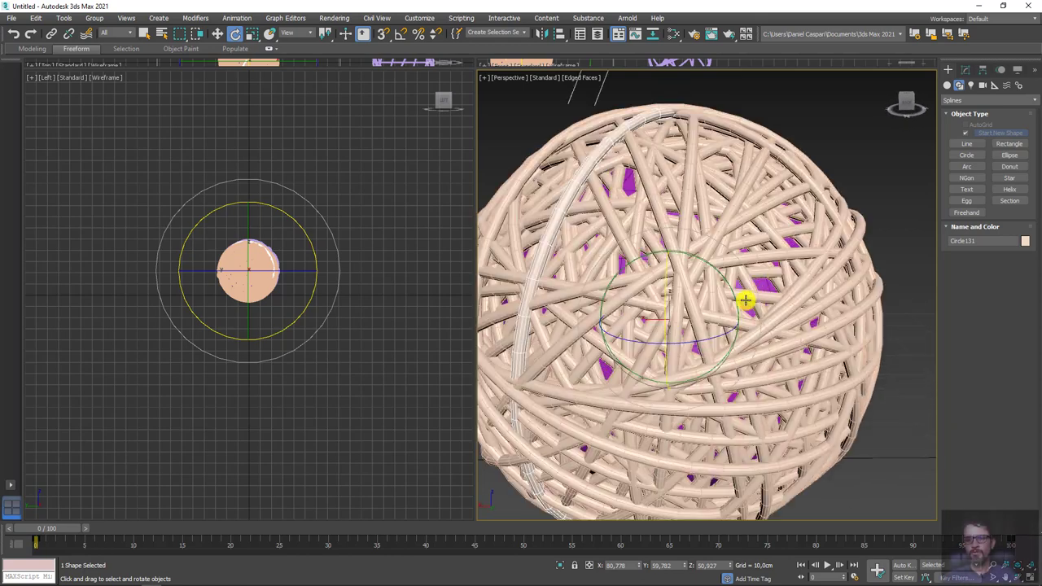
Select Sphere001 and isolate it so the yarn strands are hidden.
click(763, 284)
scroll(763, 284, down, 3)
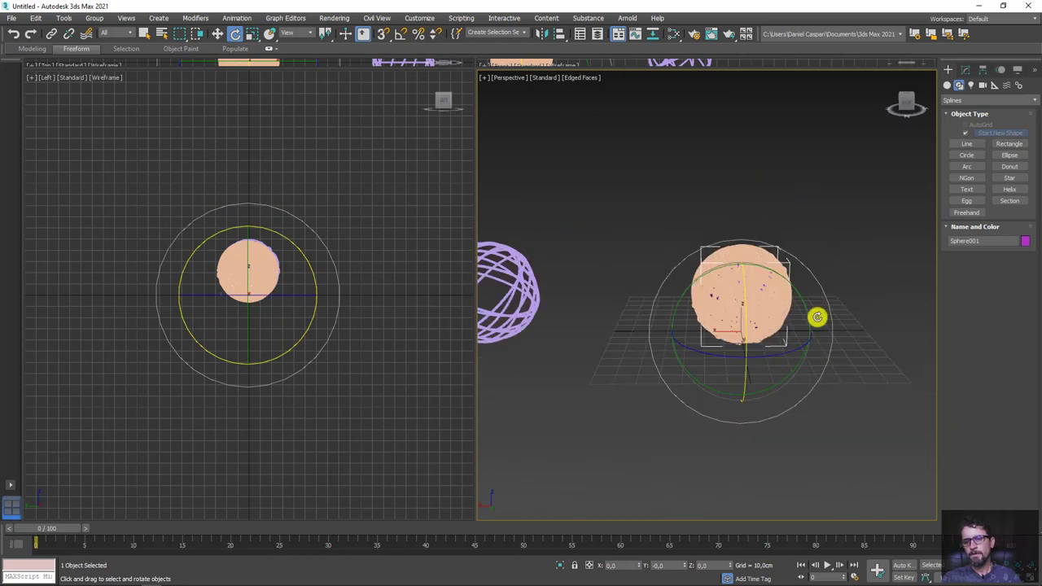
scroll(786, 305, up, 3)
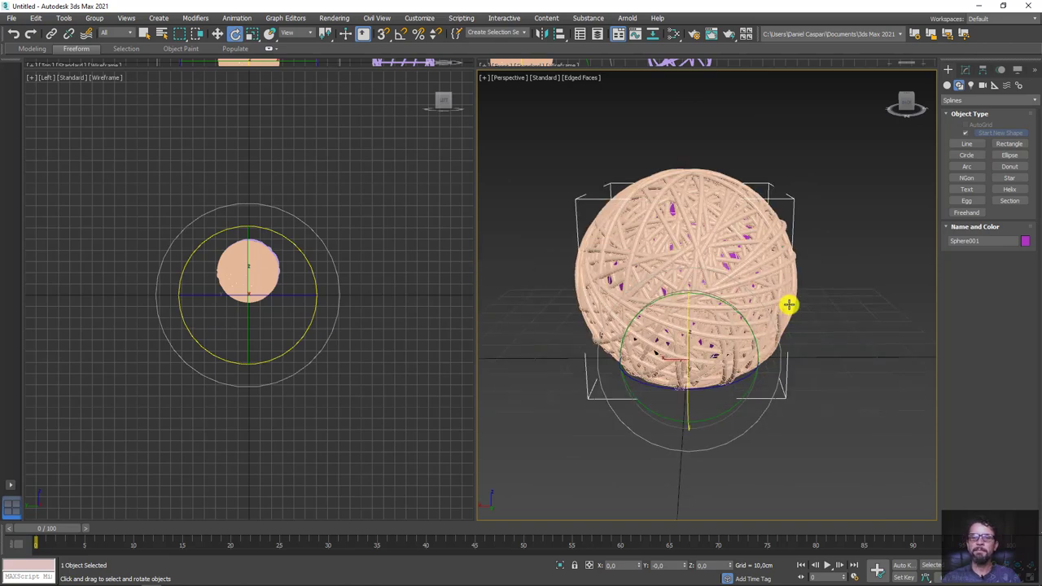
scroll(788, 297, up, 3)
middle_drag(788, 286, 810, 345)
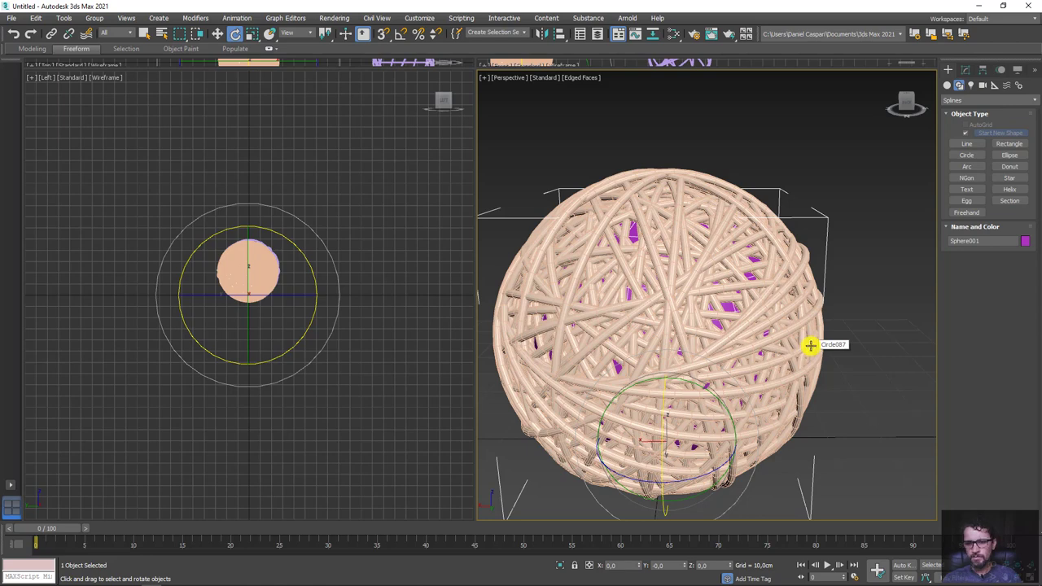
click(560, 565)
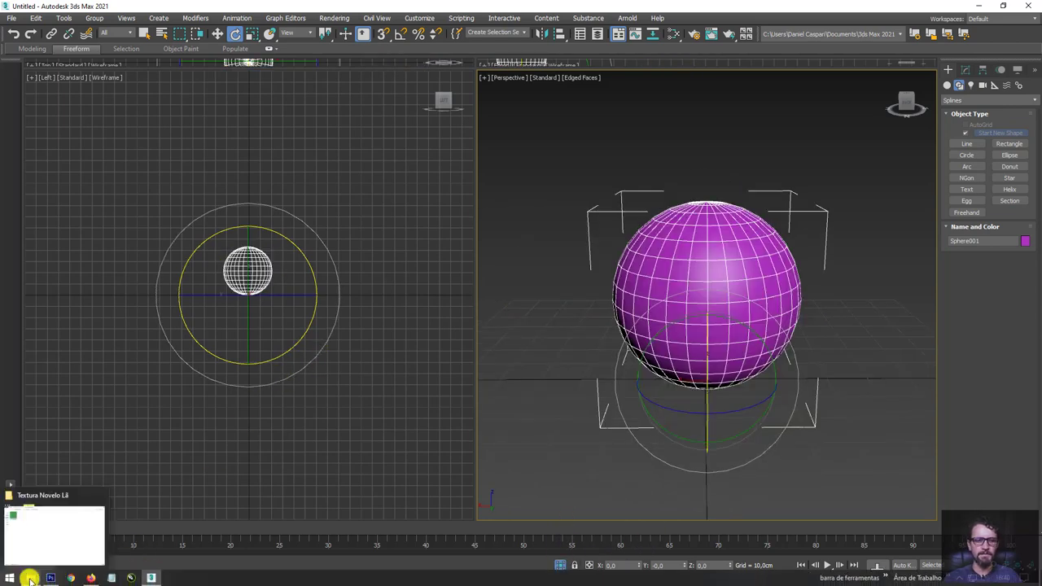
Preview the Textura Novelo image in Photo Viewer, then close it.
click(30, 577)
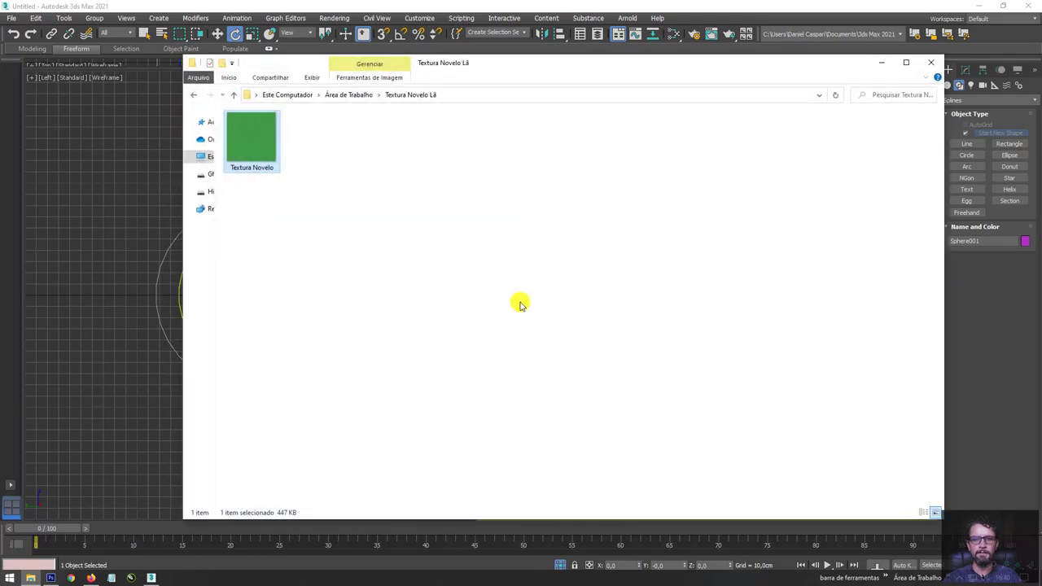
double_click(259, 136)
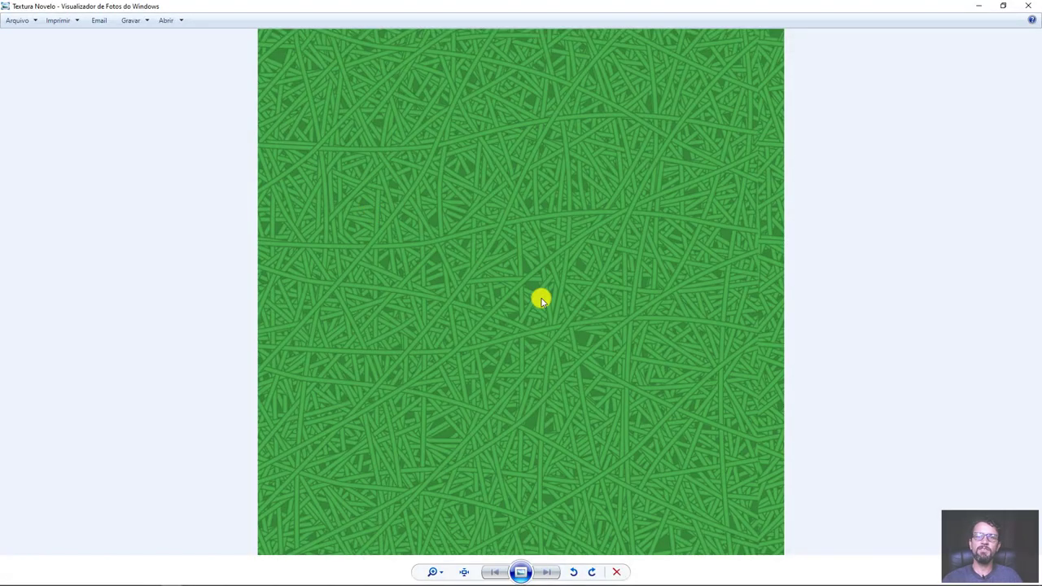
scroll(541, 300, up, 2)
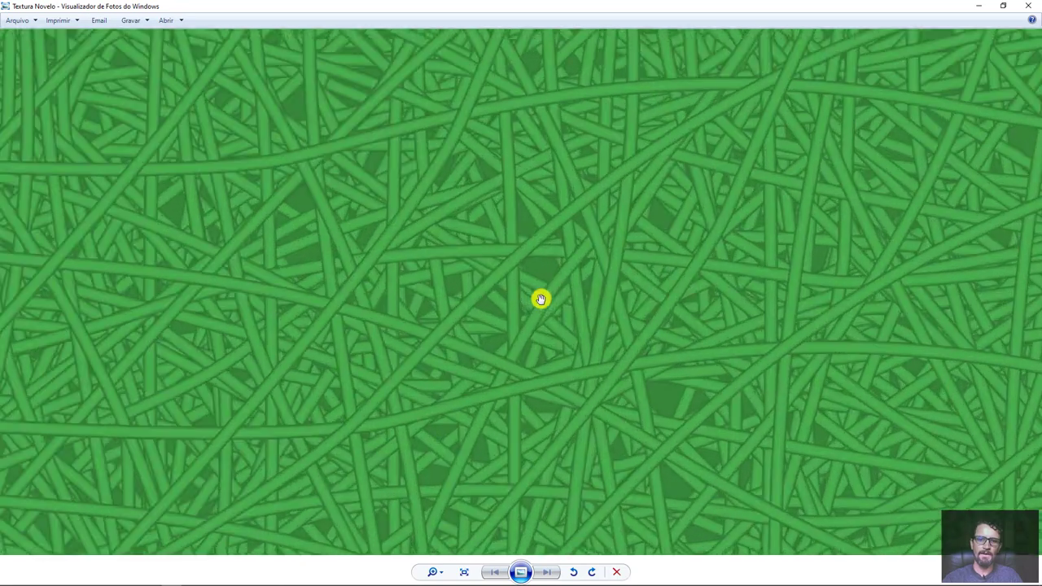
scroll(537, 289, up, 1)
scroll(602, 232, down, 3)
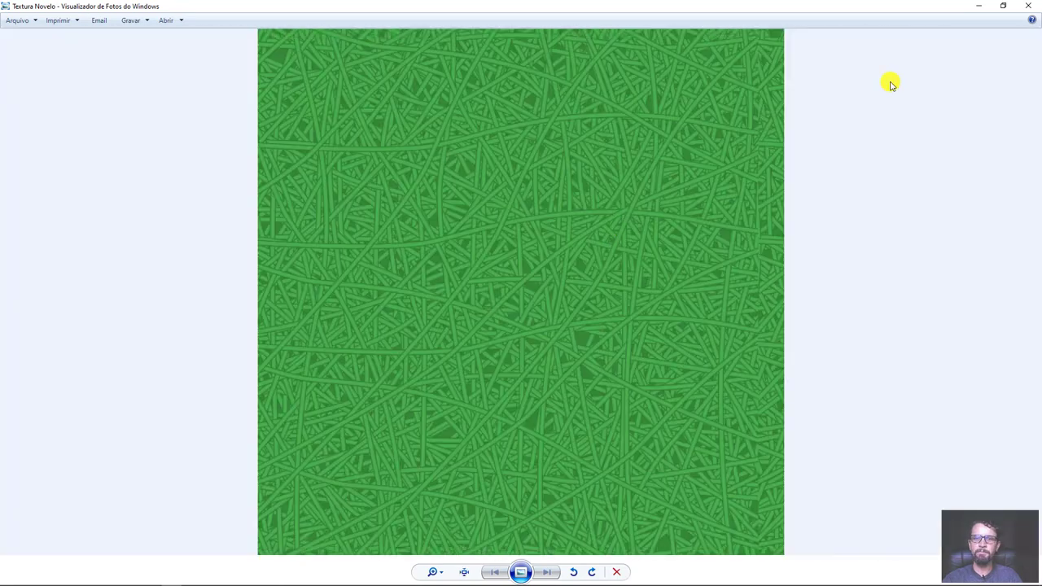
click(1030, 9)
Drag the Textura Novelo image onto the sphere to texture it green.
mouse_move(595, 65)
mouse_down()
mouse_move(516, 434)
mouse_move(541, 444)
mouse_up()
drag(214, 497, 754, 272)
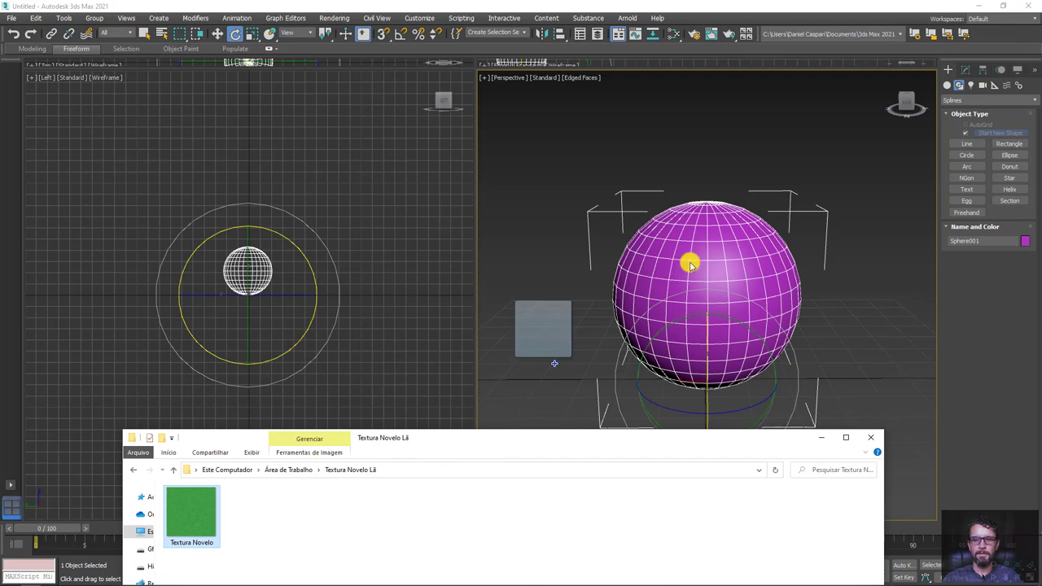
click(820, 437)
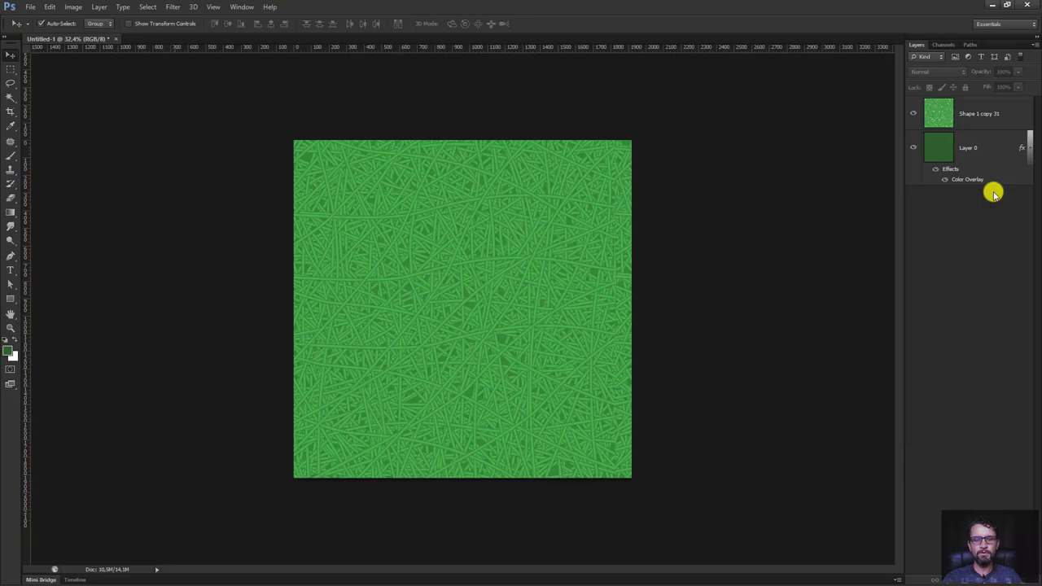
Duplicate the yarn texture into a new layer, trying and undoing a desaturation.
click(963, 149)
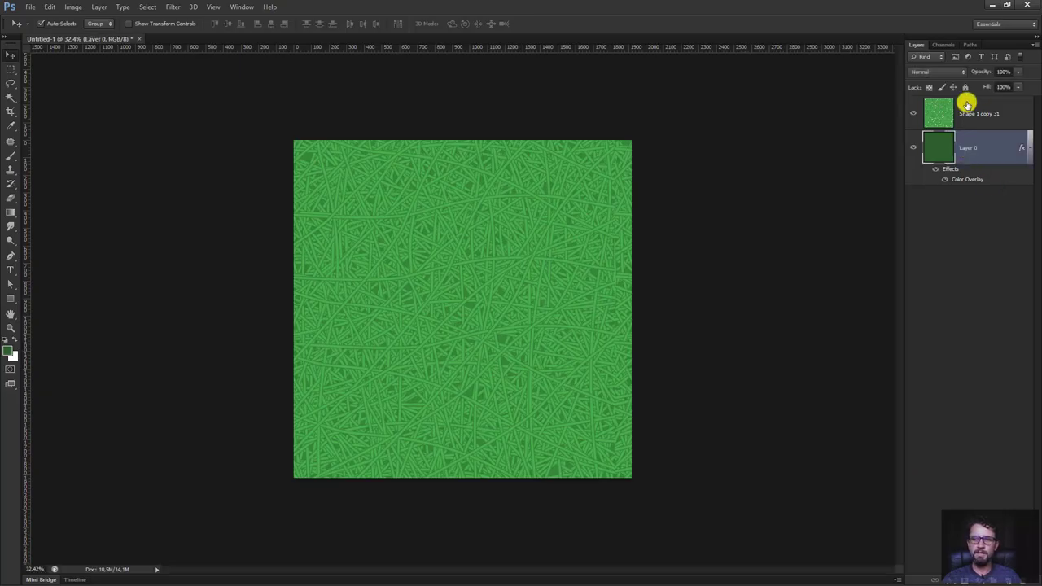
click(963, 98)
ctrl+click(960, 153)
key(ctrl+j)
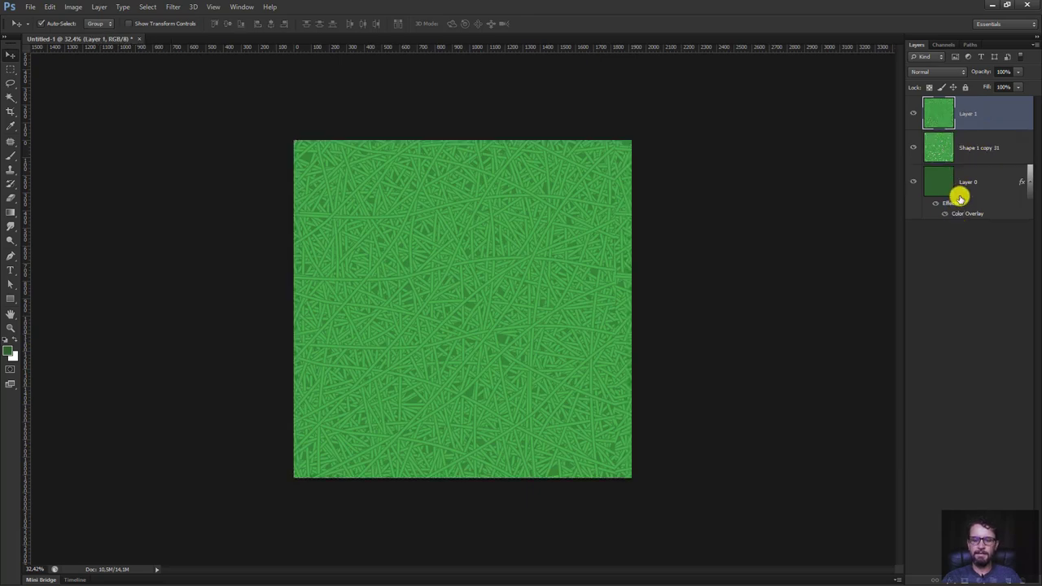
key(ctrl+shift+u)
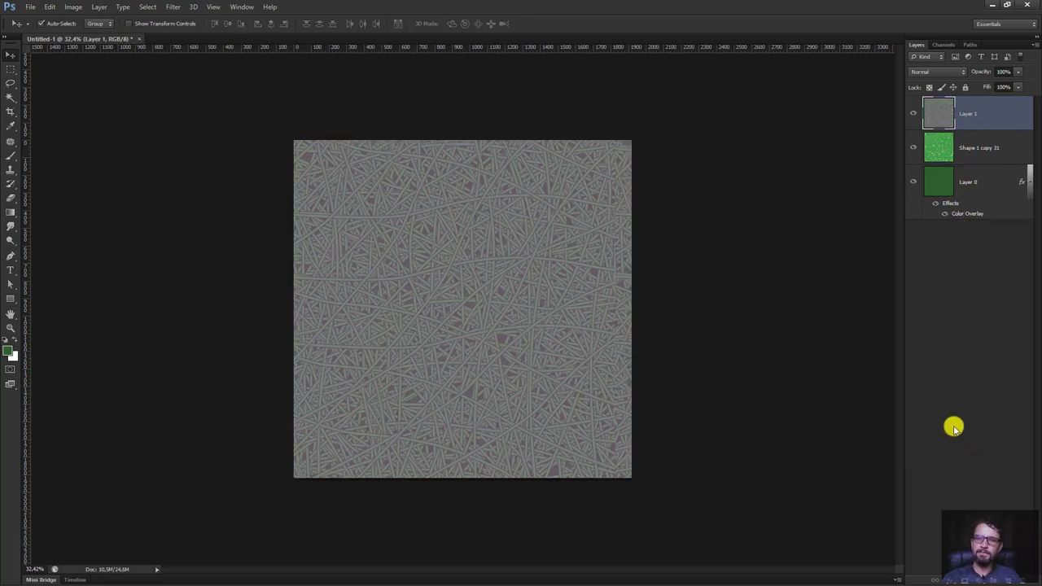
key(ctrl+z)
Shift the new layer's hue to red with Hue/Saturation and apply it.
key(ctrl+u)
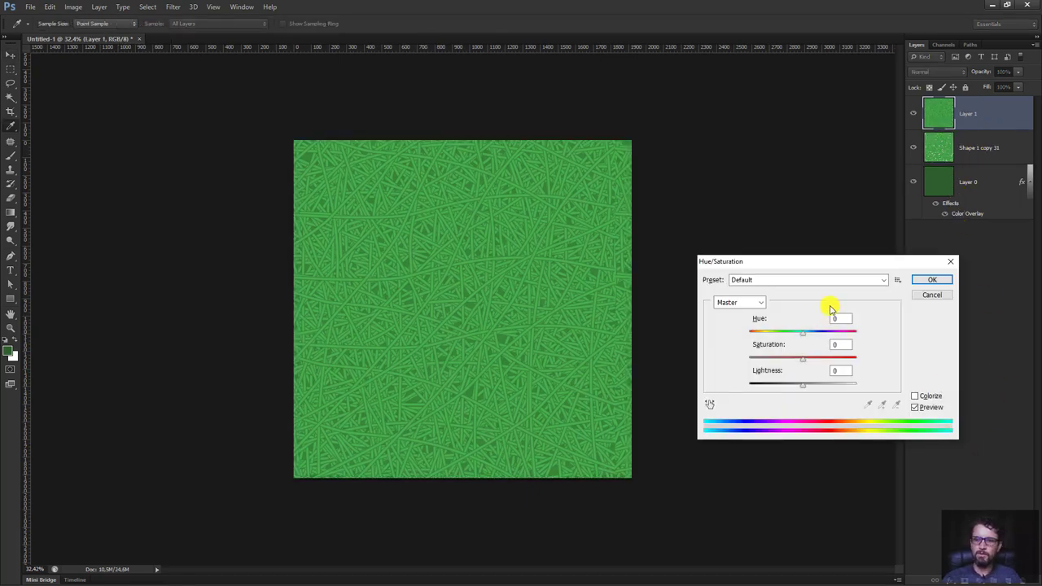
mouse_move(804, 341)
mouse_down()
mouse_move(837, 338)
mouse_move(780, 371)
mouse_up()
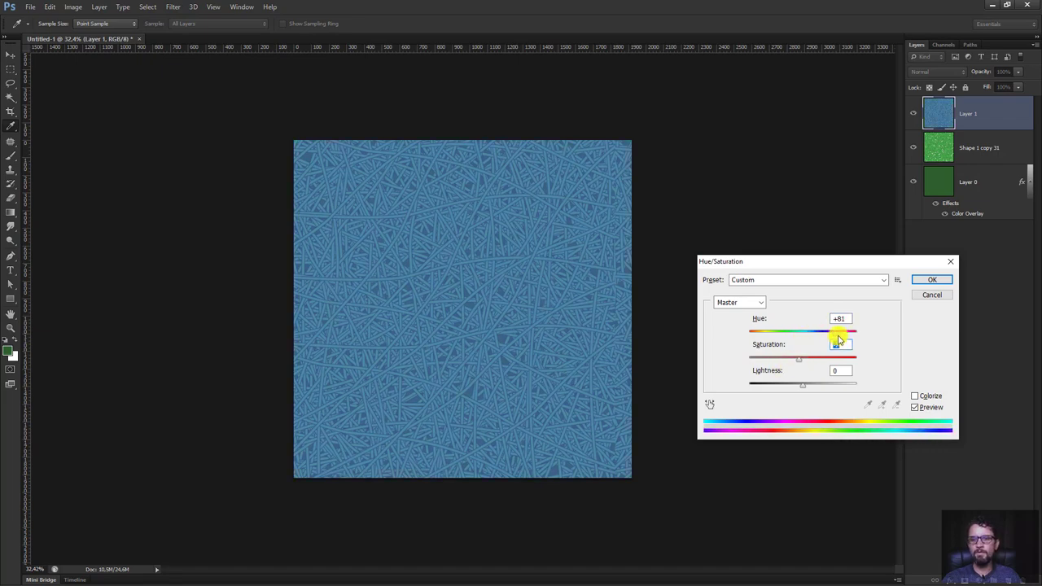
drag(839, 340, 869, 339)
drag(756, 339, 757, 332)
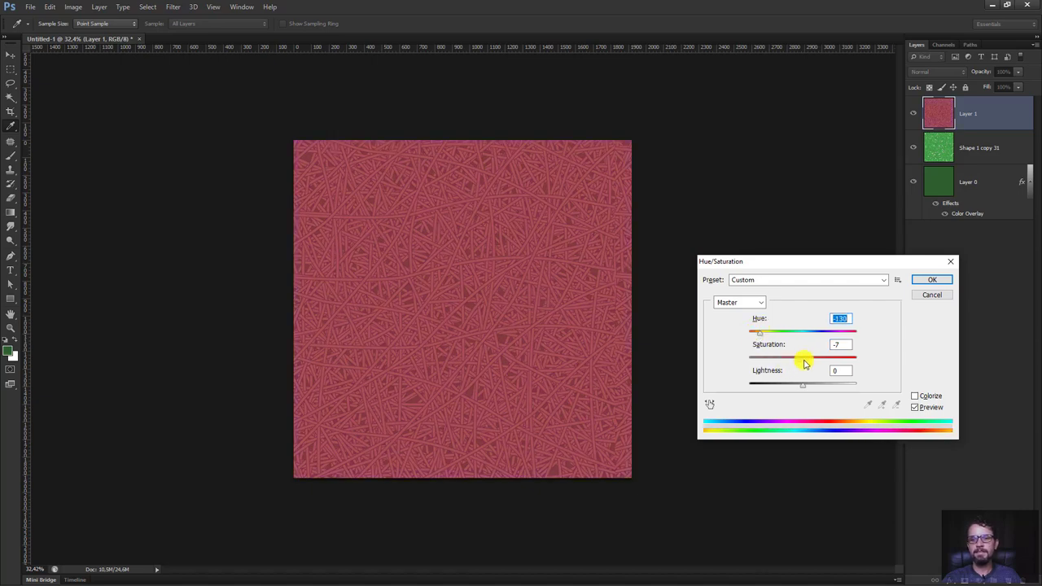
click(934, 280)
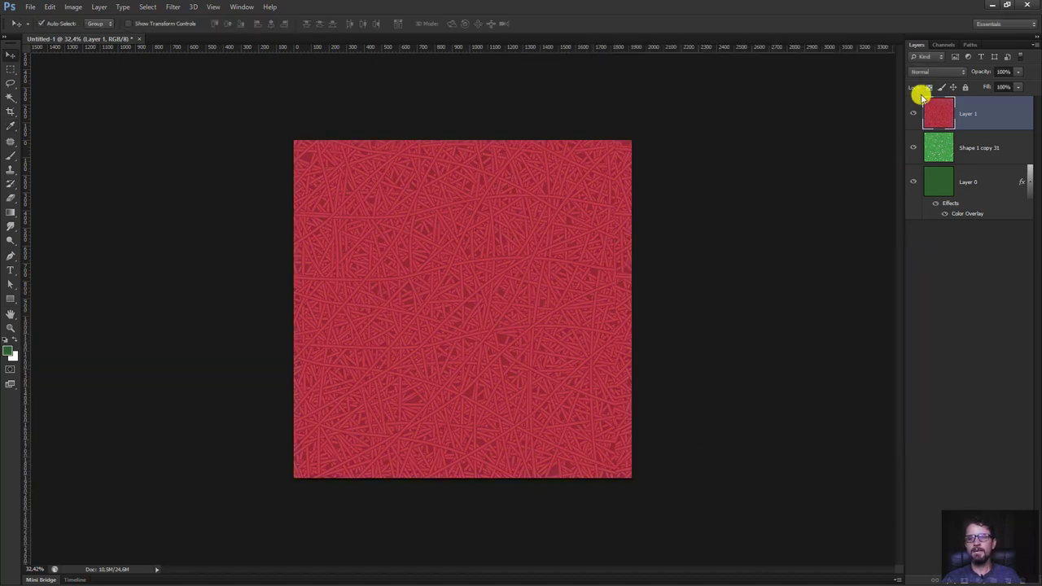
key(ctrl+shift+s)
key(Escape)
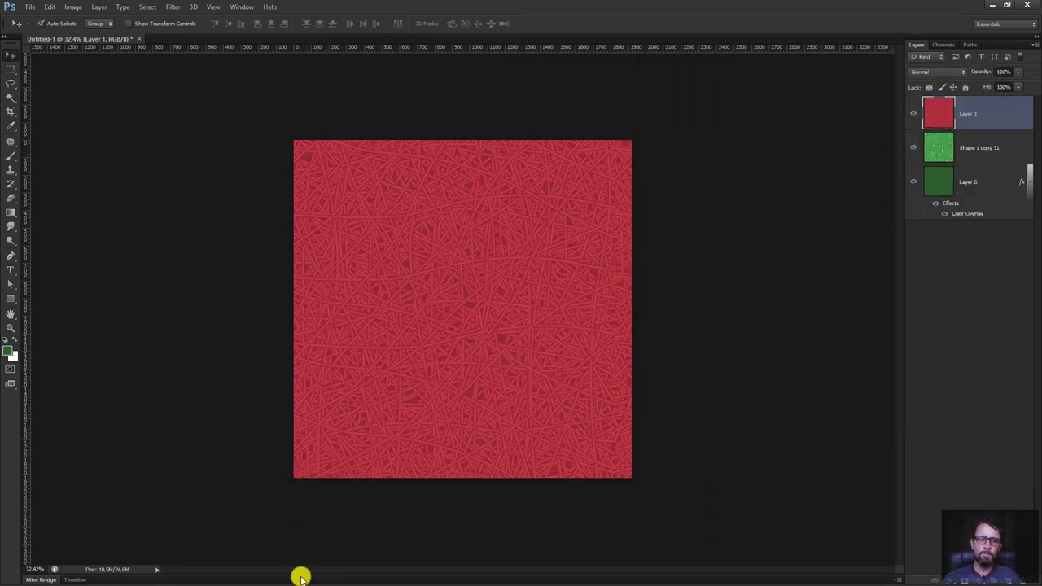
Return to 3ds Max, frame the whole yarn ball and box-select its 121 circle splines.
click(991, 4)
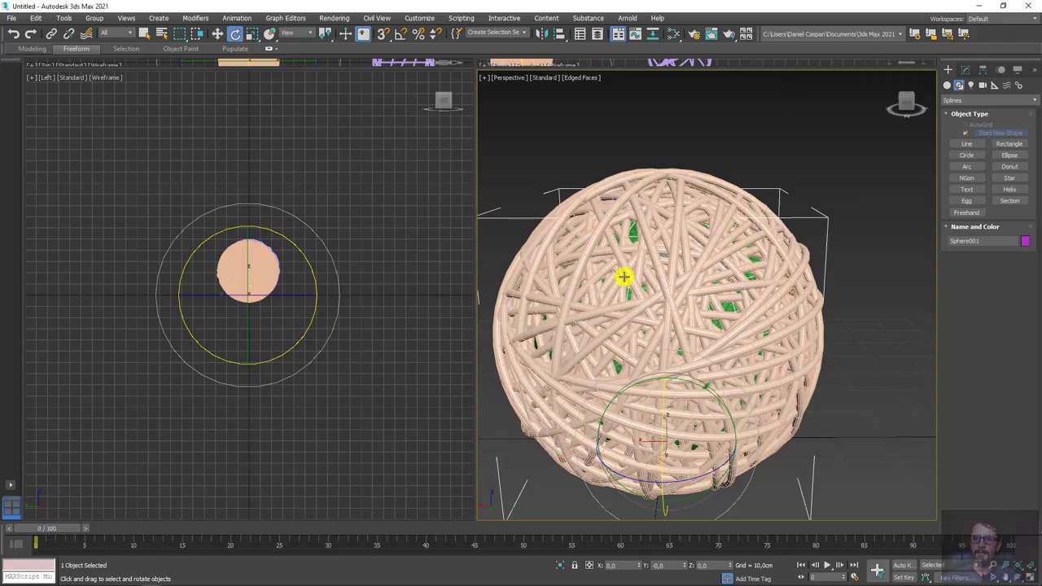
scroll(795, 341, down, 5)
alt+middle_drag(833, 291, 814, 311)
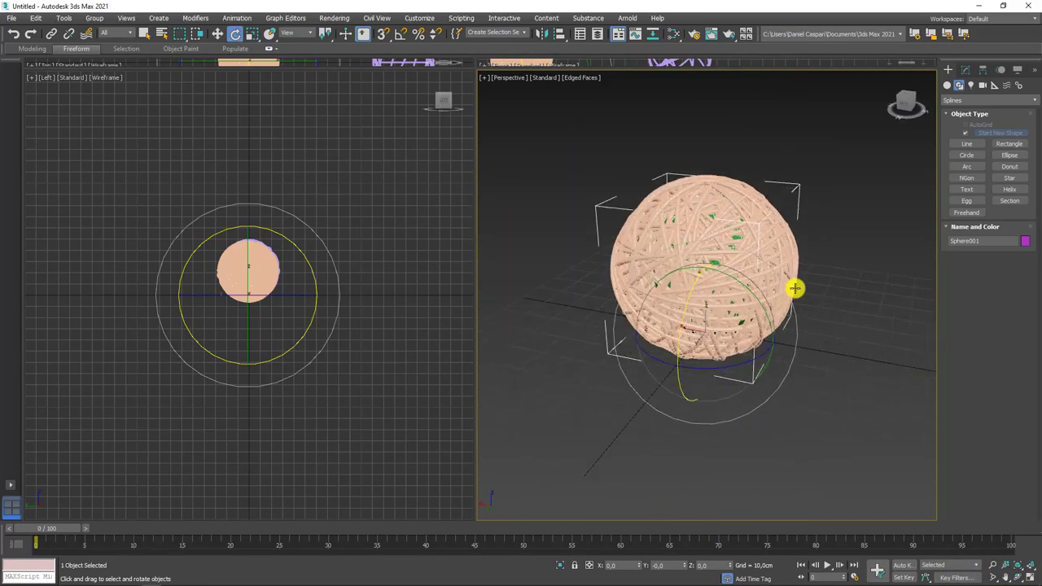
key(w)
drag(658, 323, 380, 259)
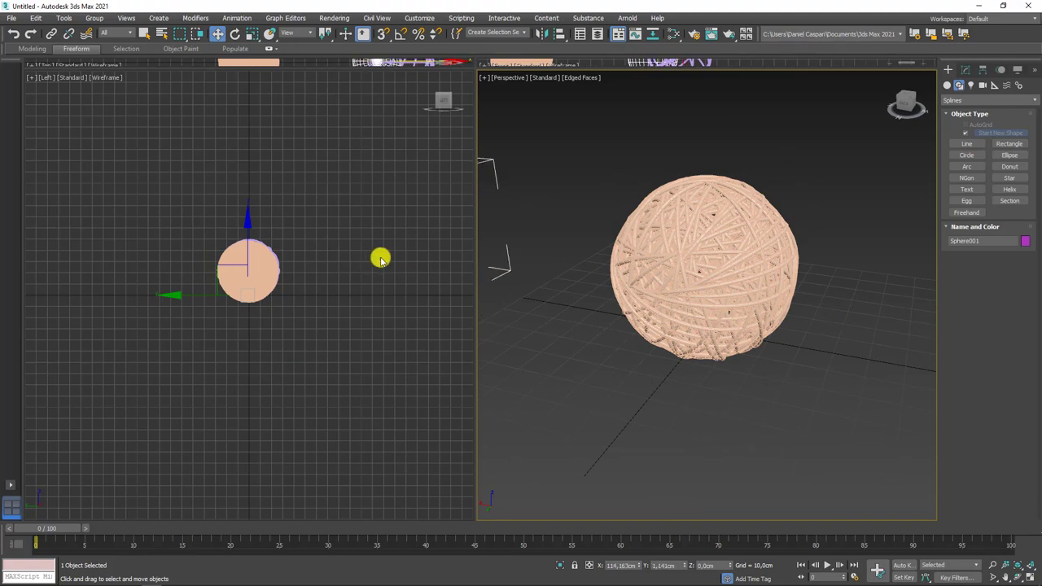
drag(896, 401, 897, 402)
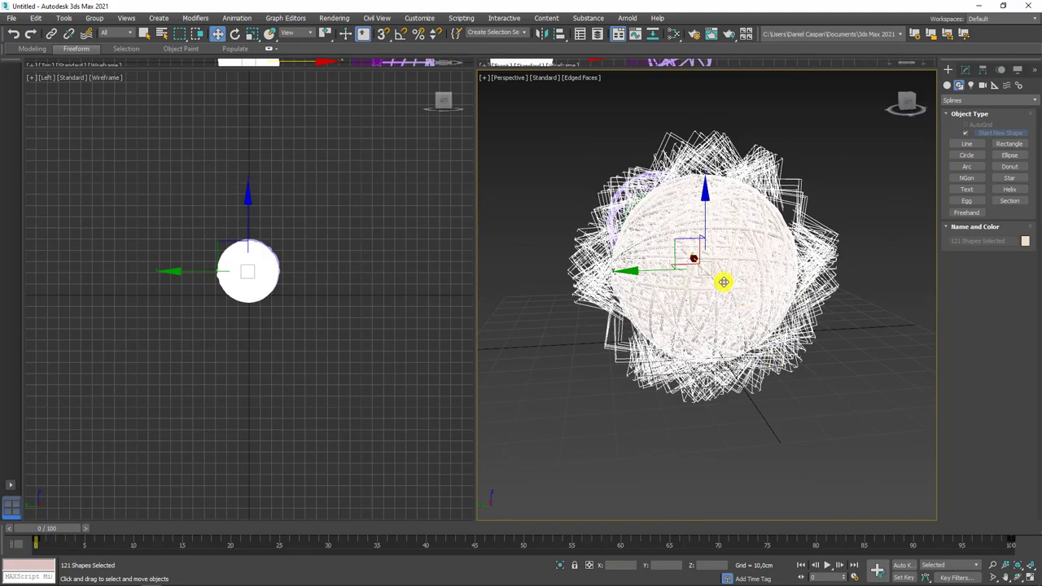
key(Delete)
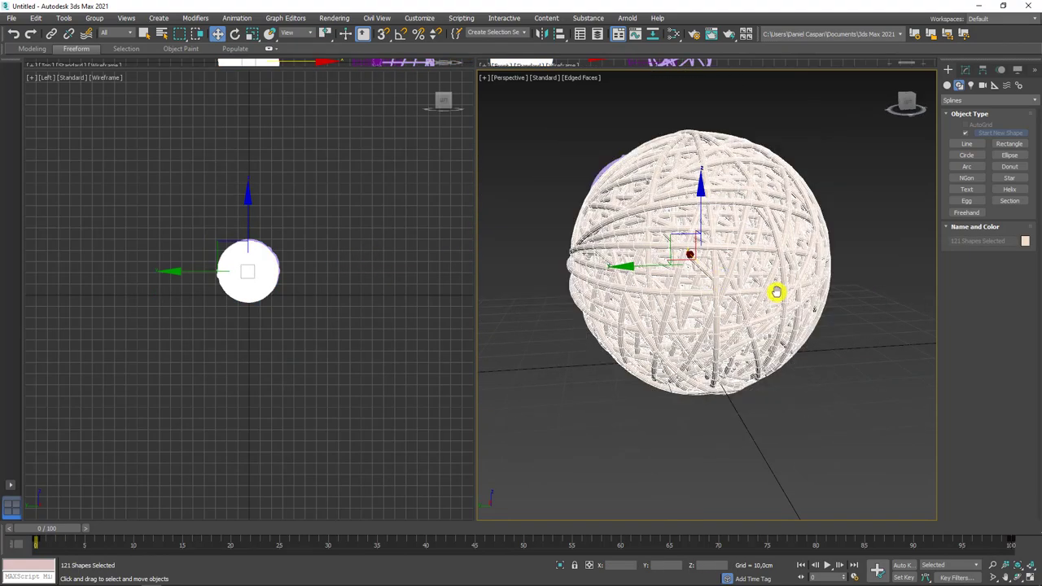
Shift-scale a copy of the circles to about 88%, rotate the copy, then deselect.
scroll(732, 286, up, 2)
scroll(721, 290, up, 2)
key(r)
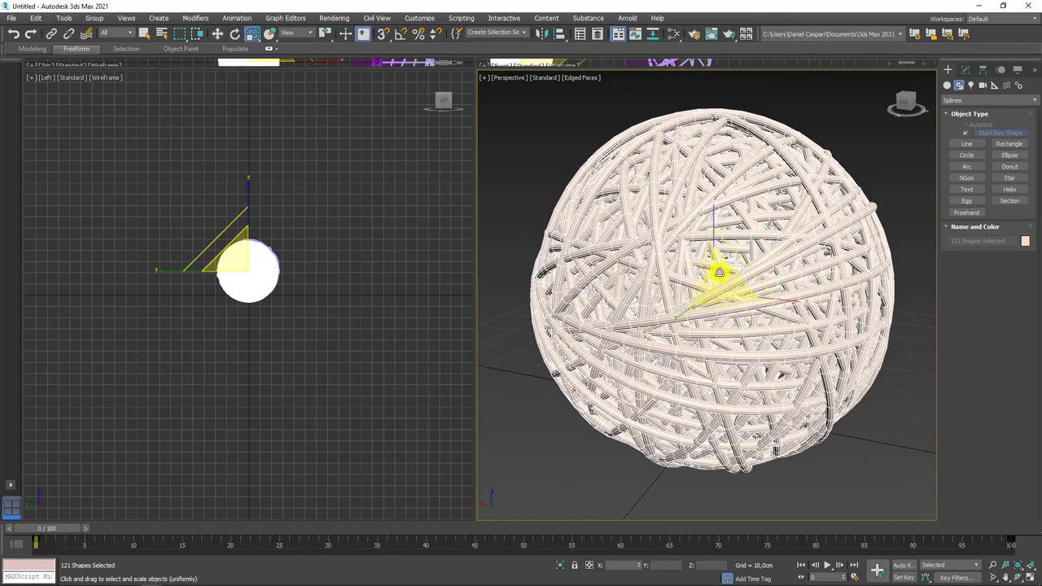
scroll(721, 285, up, 5)
scroll(733, 279, down, 6)
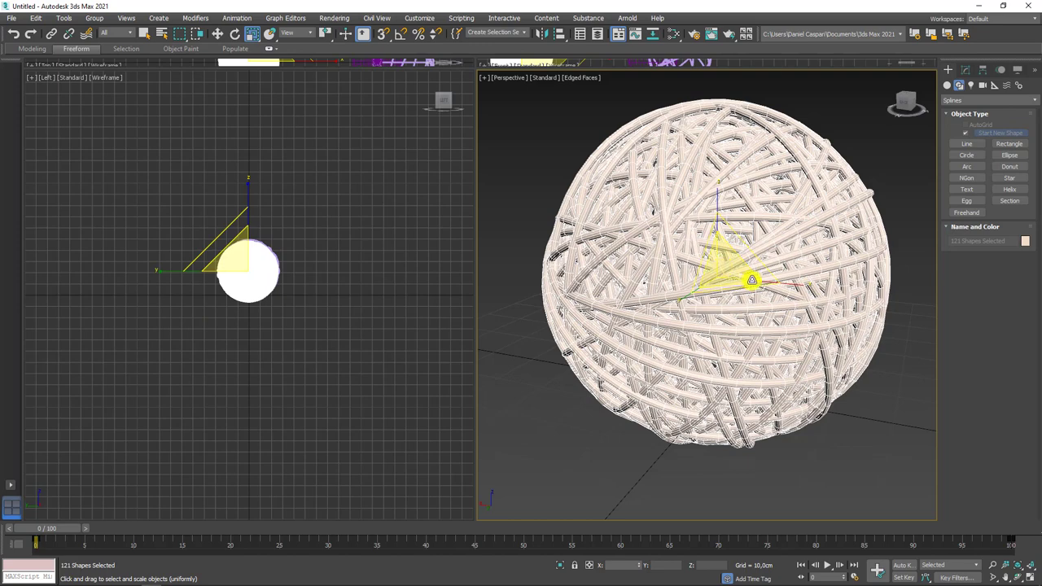
drag(752, 281, 760, 277)
click(523, 345)
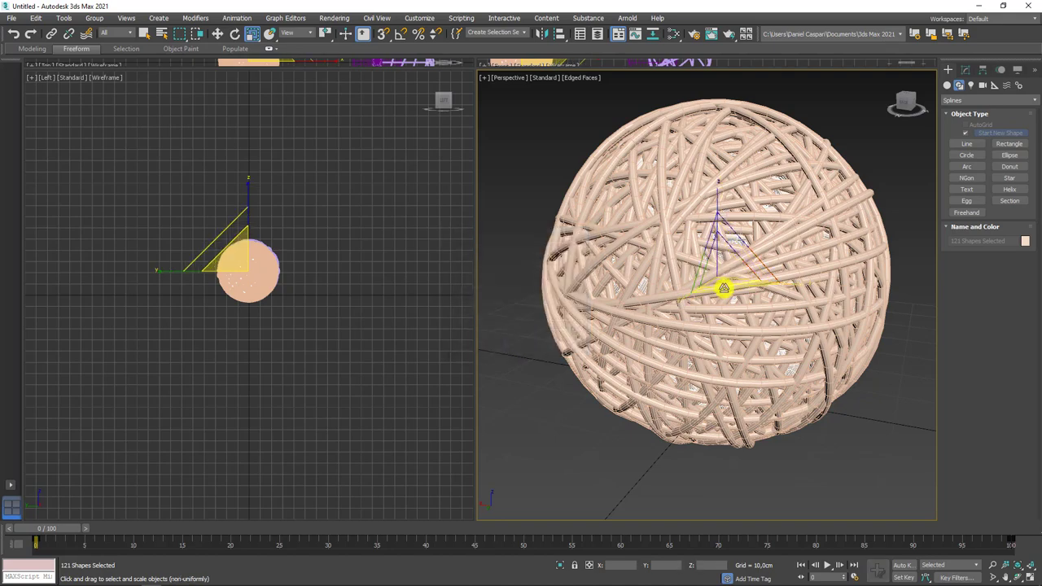
key(e)
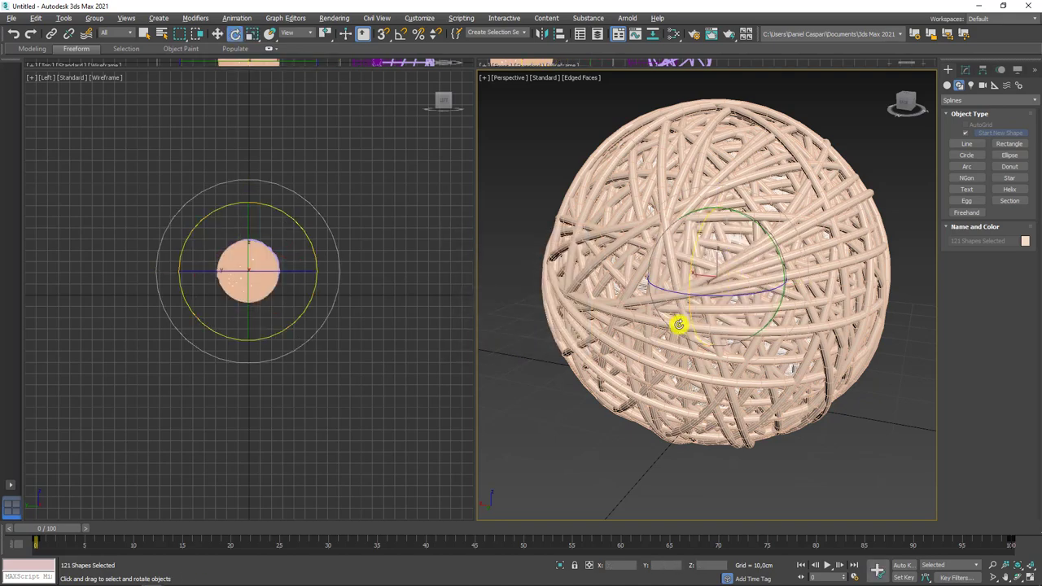
mouse_move(679, 323)
alt+middle_down()
mouse_move(756, 308)
mouse_move(709, 312)
alt+middle_up()
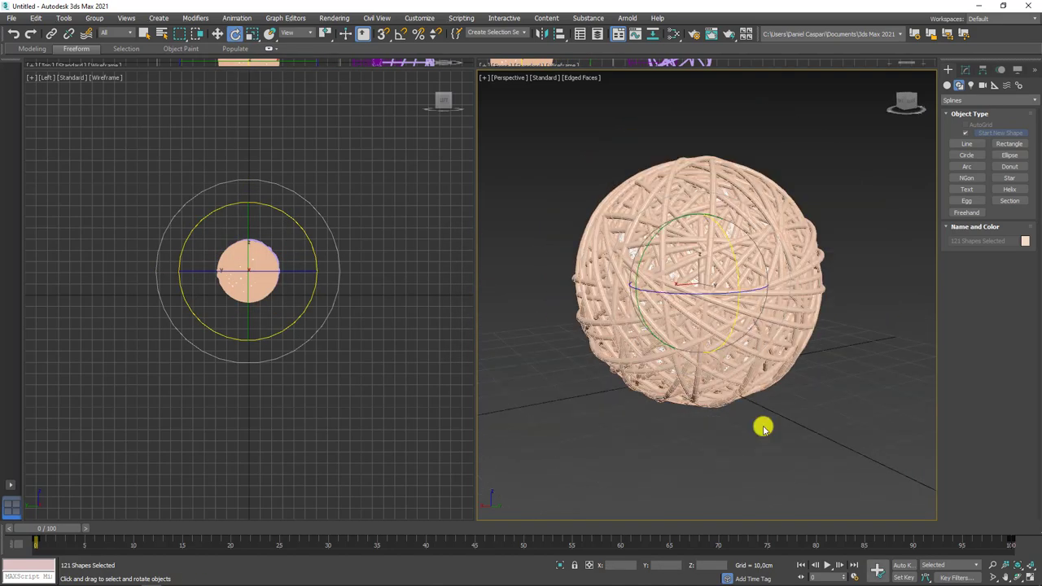
click(760, 426)
Reframe the view around the denser yarn ball and clear the selection.
scroll(825, 361, up, 3)
middle_drag(833, 358, 805, 376)
scroll(830, 395, down, 5)
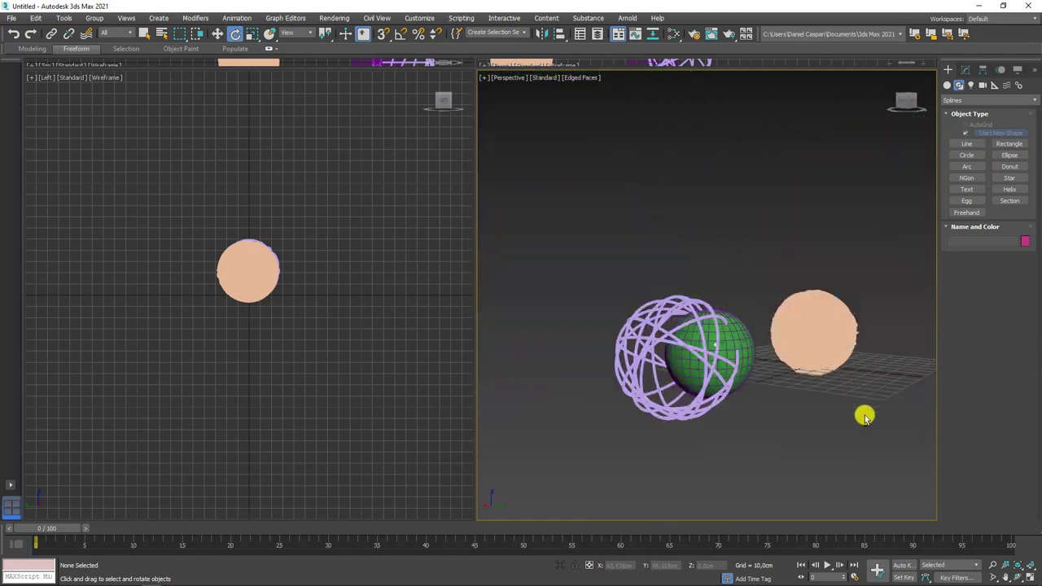
alt+middle_drag(862, 414, 809, 432)
drag(629, 484, 560, 311)
key(z)
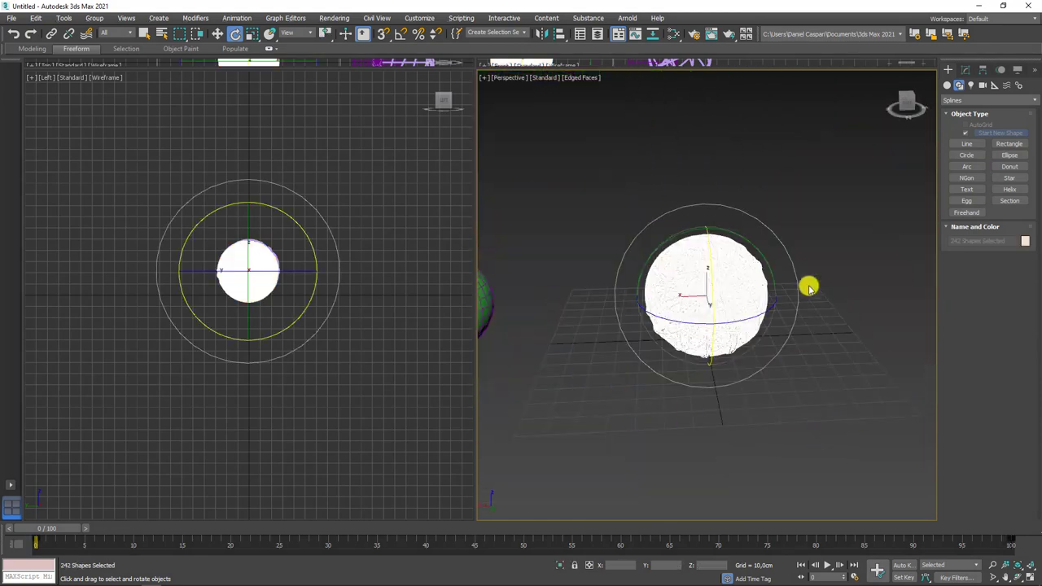
scroll(684, 309, up, 5)
mouse_move(663, 231)
middle_down()
mouse_move(756, 235)
mouse_move(861, 349)
middle_up()
click(852, 388)
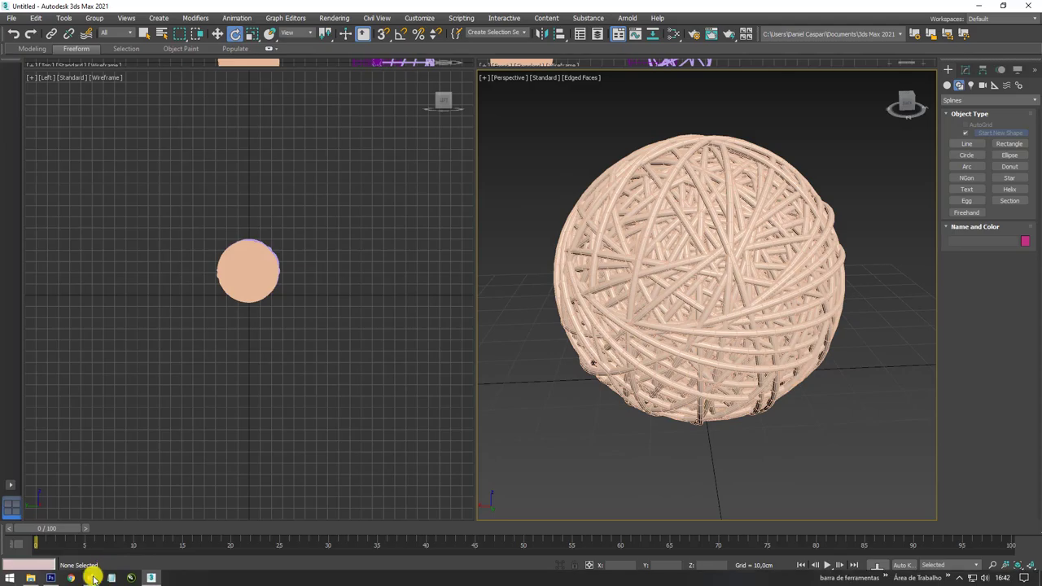
key(alt+Tab)
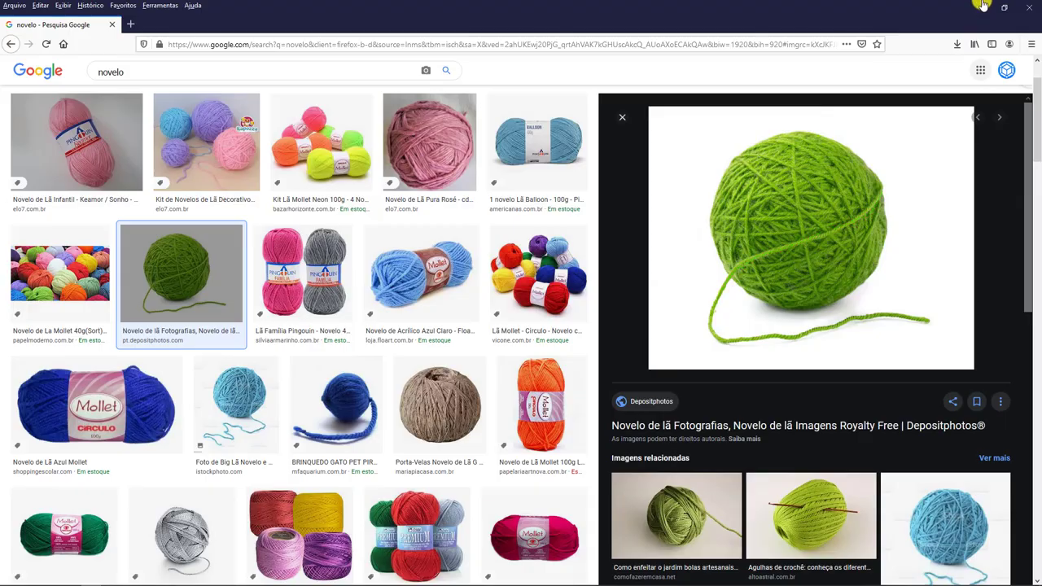
click(983, 6)
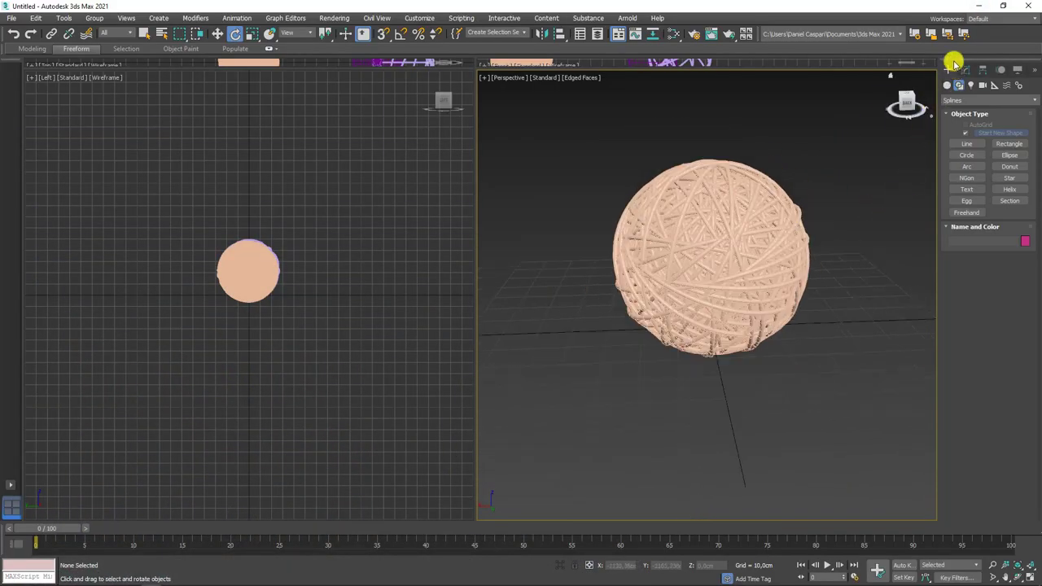
Draw a curved Line spline tail starting beside the yarn ball.
click(969, 146)
click(809, 306)
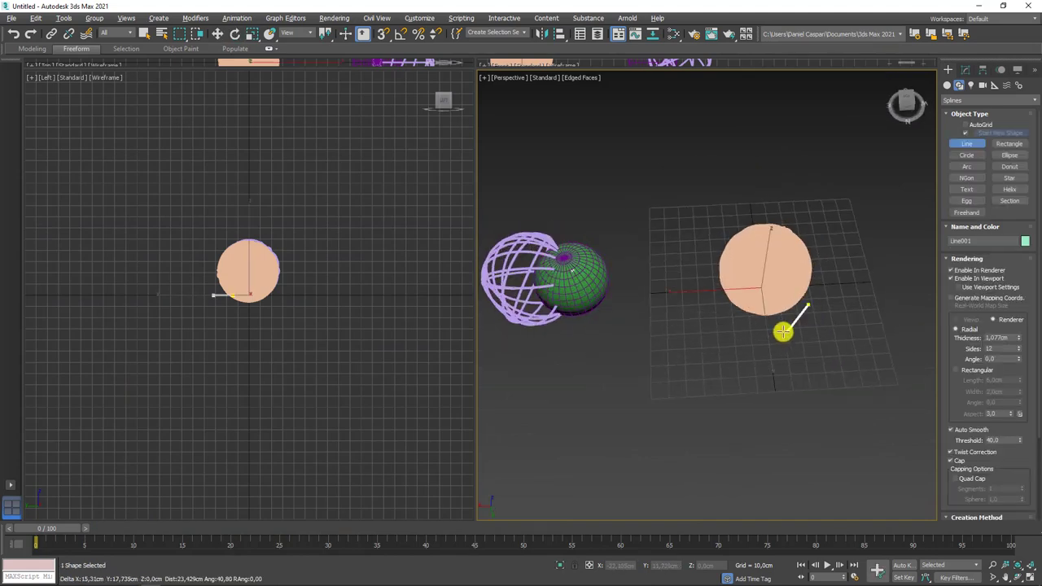
drag(757, 335, 779, 378)
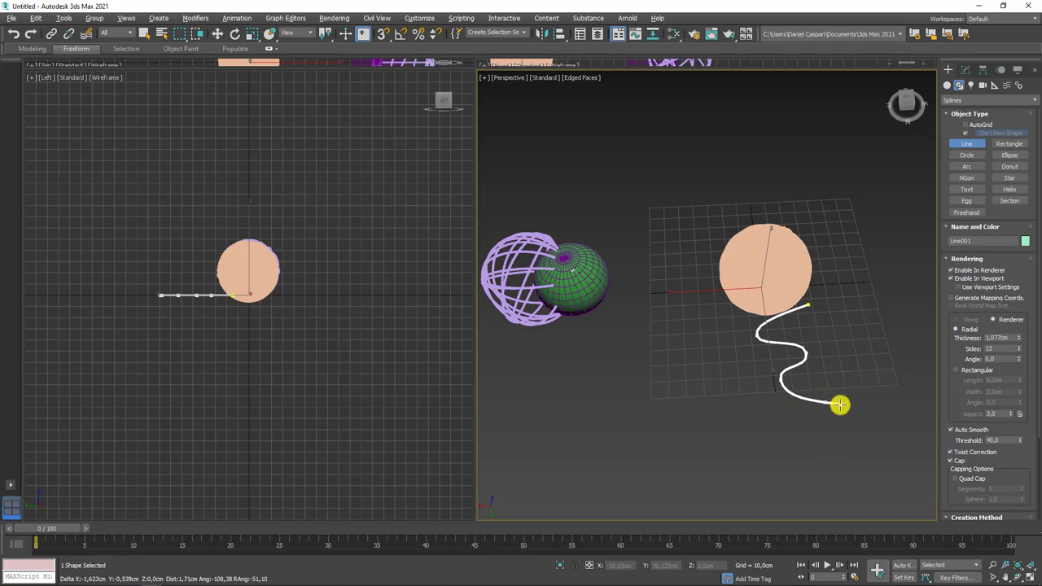
click(856, 426)
right_click(854, 424)
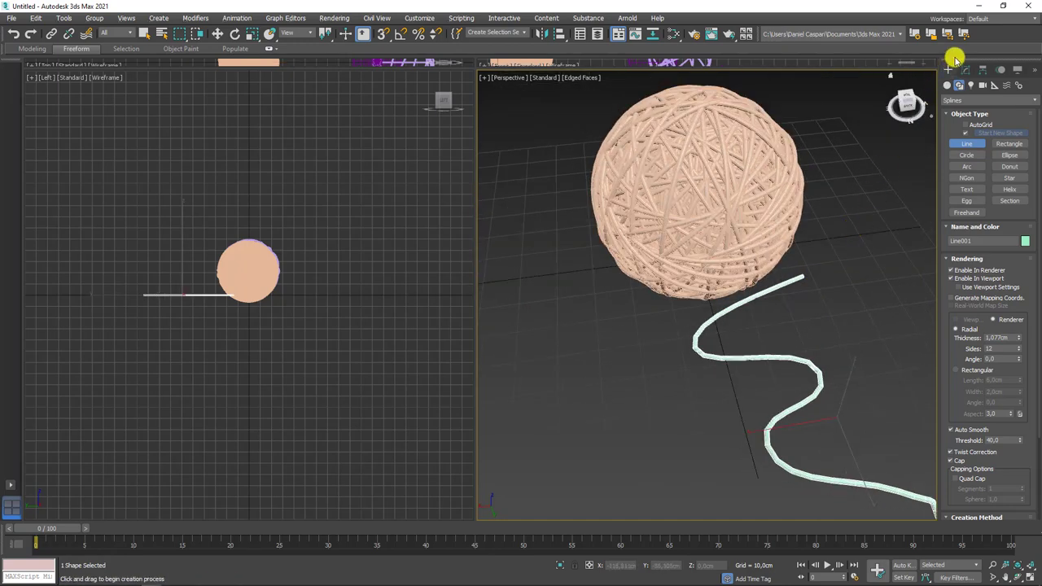
At vertex level, move the tail's top end vertex up into the ball.
click(966, 70)
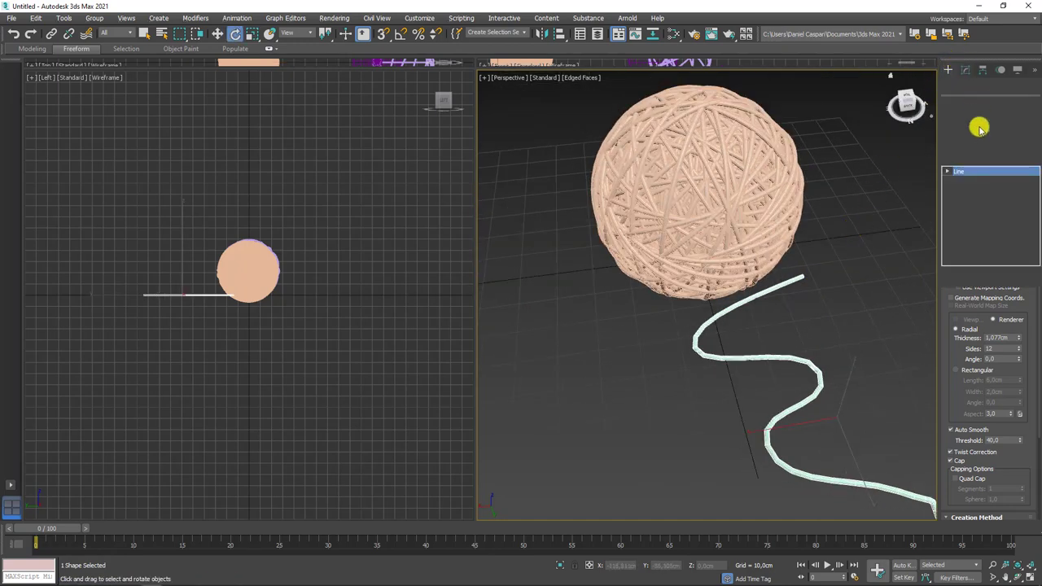
click(947, 171)
click(968, 180)
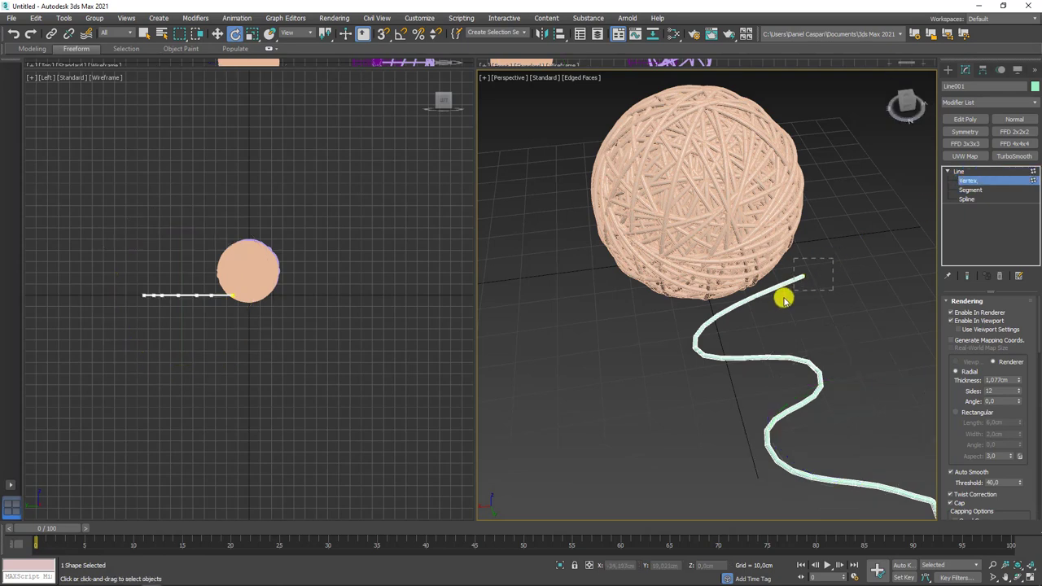
drag(833, 259, 784, 300)
alt+middle_drag(674, 365, 722, 353)
key(w)
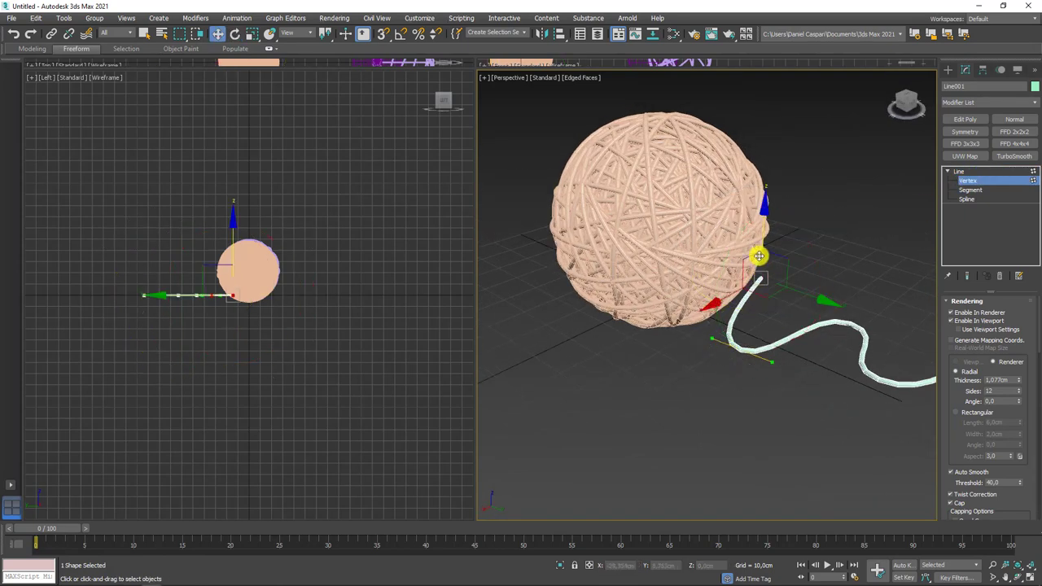
drag(765, 226, 779, 200)
alt+middle_drag(779, 201, 777, 227)
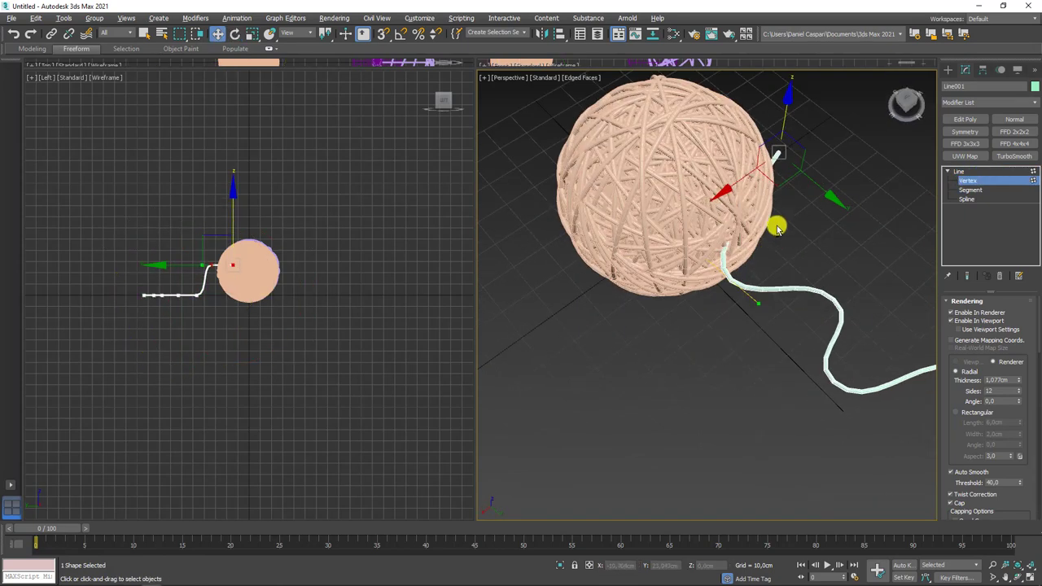
drag(787, 183, 792, 186)
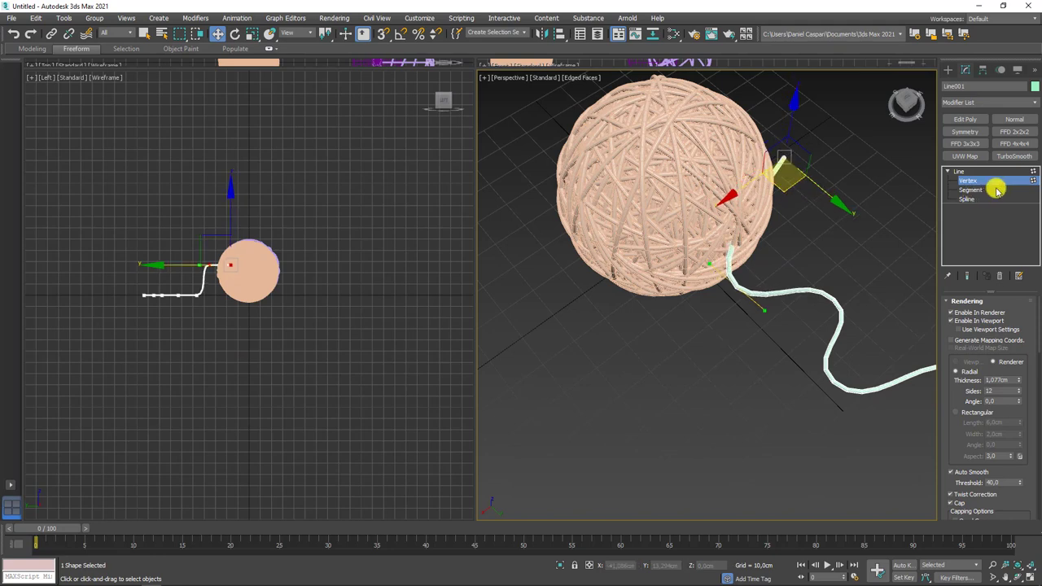
Insert extra points along the tail and turn off Enable In Viewport so it shows thin.
drag(1028, 316, 1014, 132)
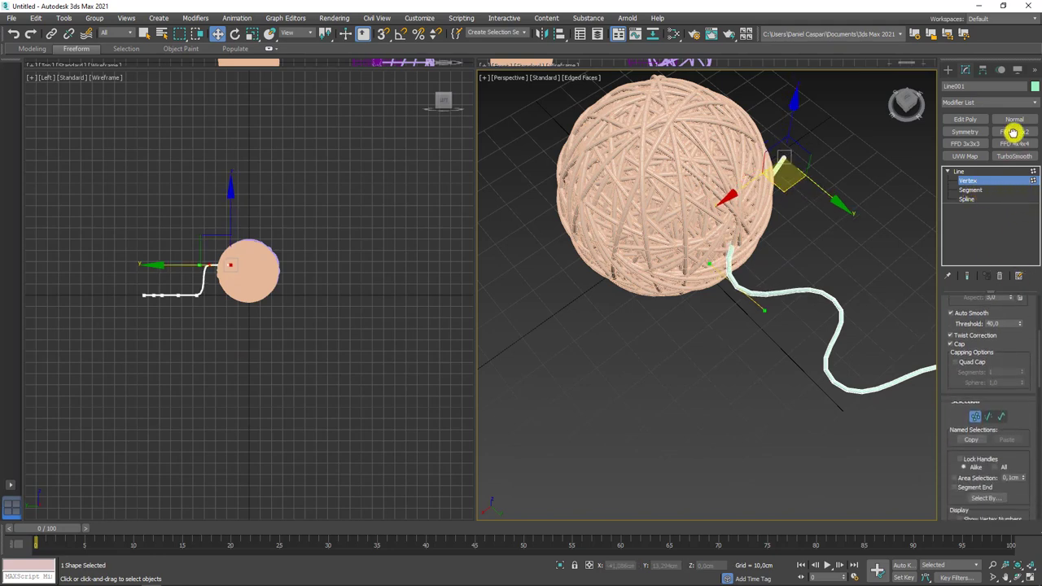
click(959, 291)
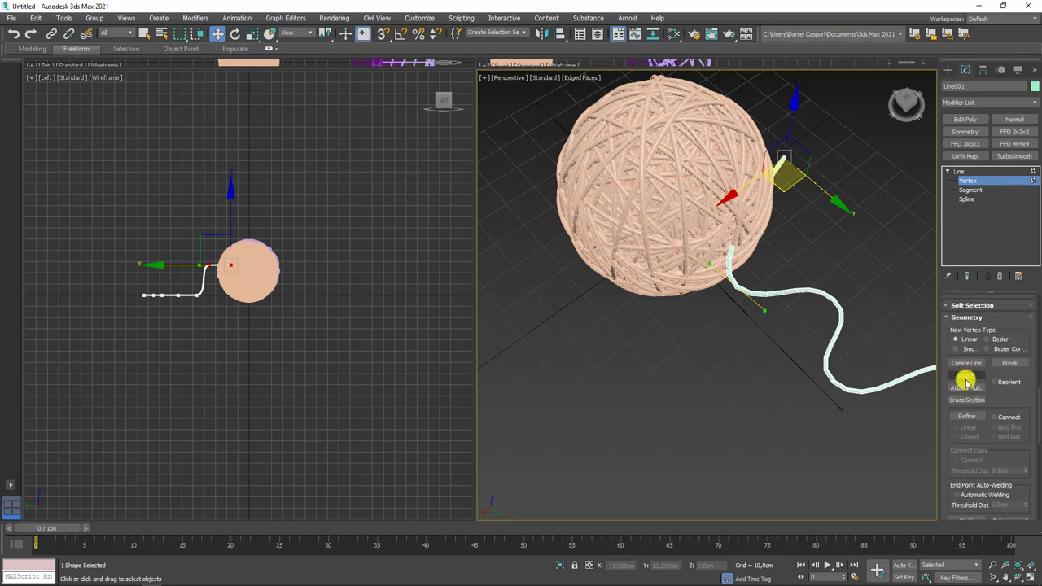
click(966, 416)
alt+middle_drag(800, 281, 762, 228)
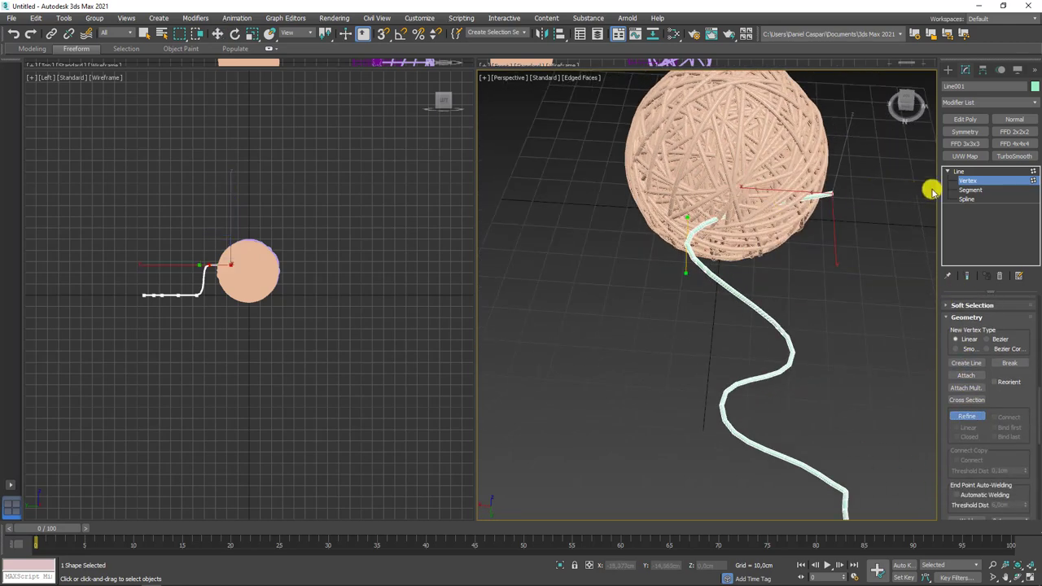
scroll(946, 342, up, 2)
scroll(950, 360, up, 2)
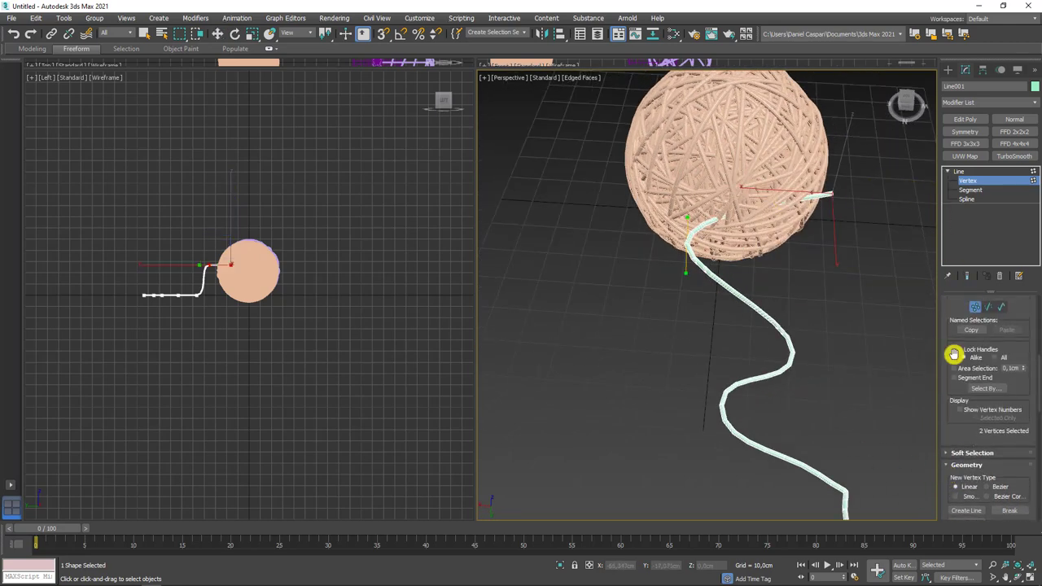
scroll(952, 321, up, 4)
scroll(943, 308, up, 3)
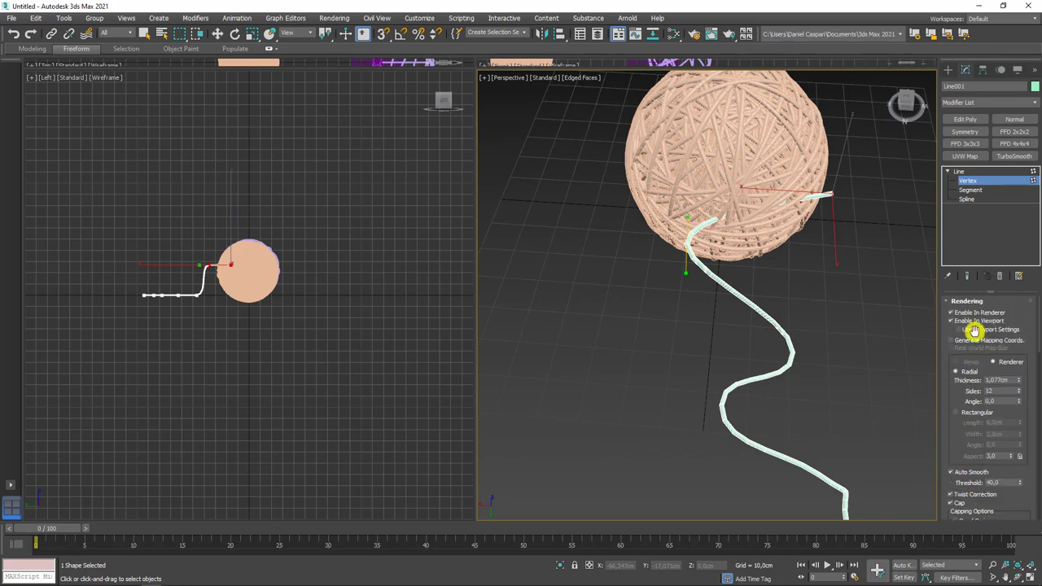
click(949, 321)
Pull the tail's end point down and push it into the ball surface.
alt+middle_drag(792, 198, 771, 262)
scroll(772, 262, up, 3)
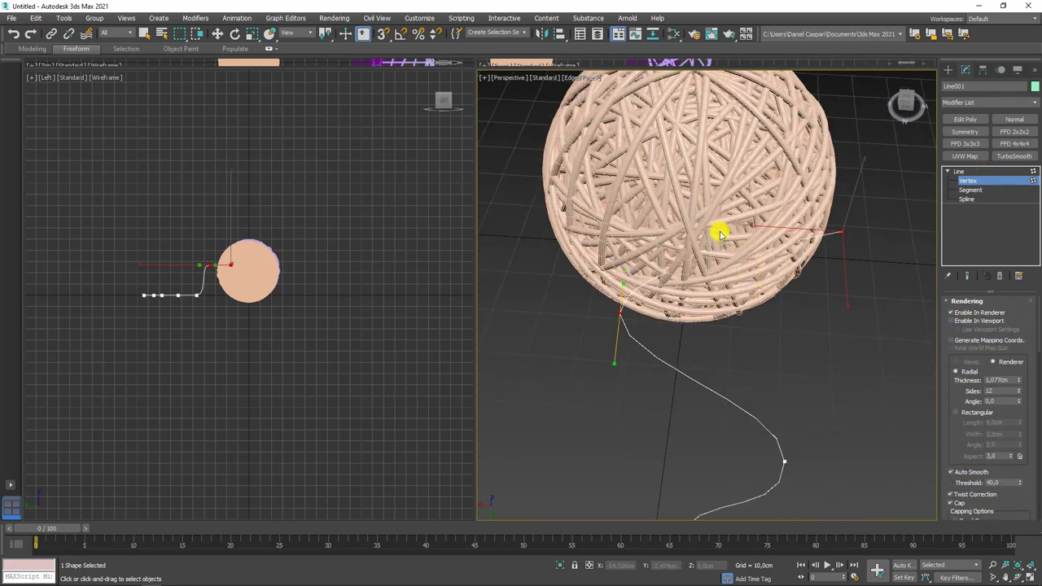
key(w)
click(730, 244)
drag(712, 271, 725, 300)
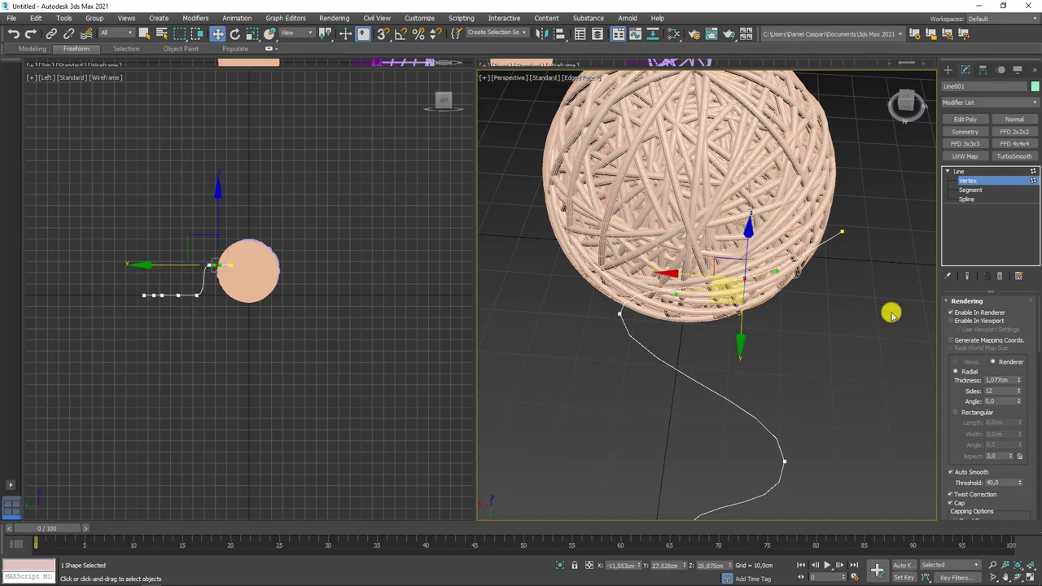
scroll(891, 314, up, 3)
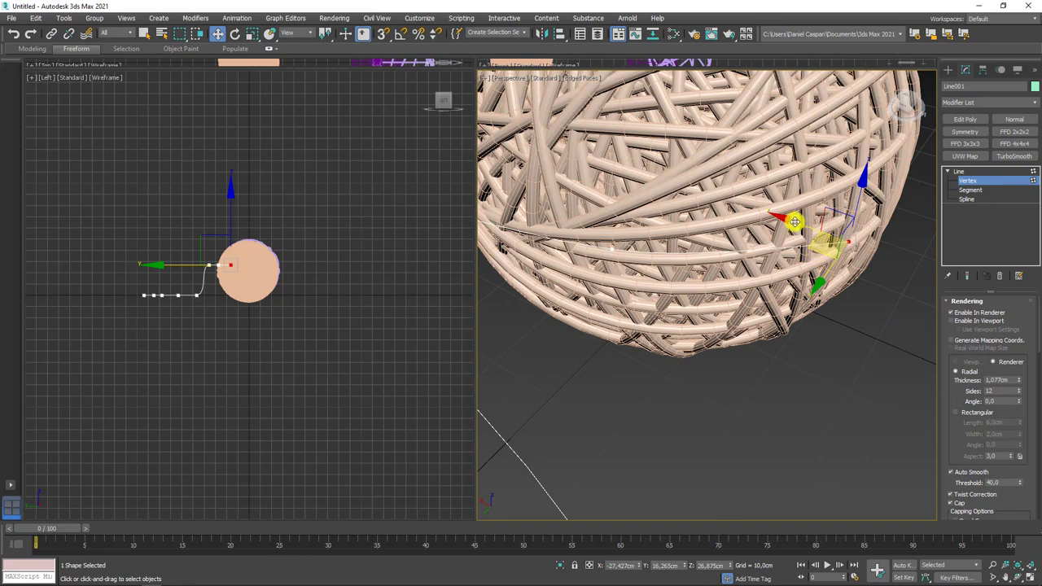
drag(795, 222, 801, 211)
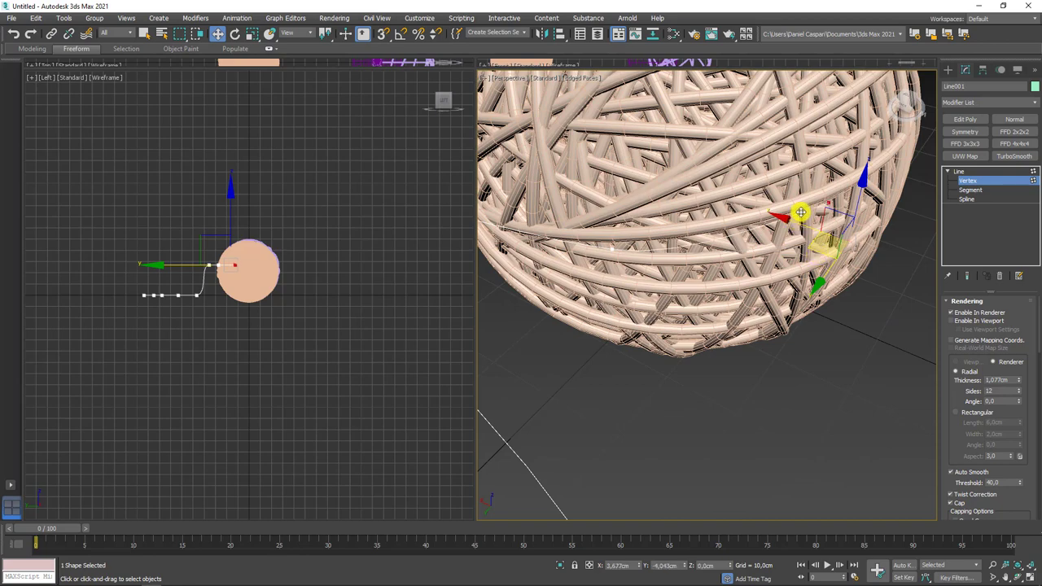
Select the ring Circle126 and convert it to an Editable Spline.
click(959, 171)
click(847, 184)
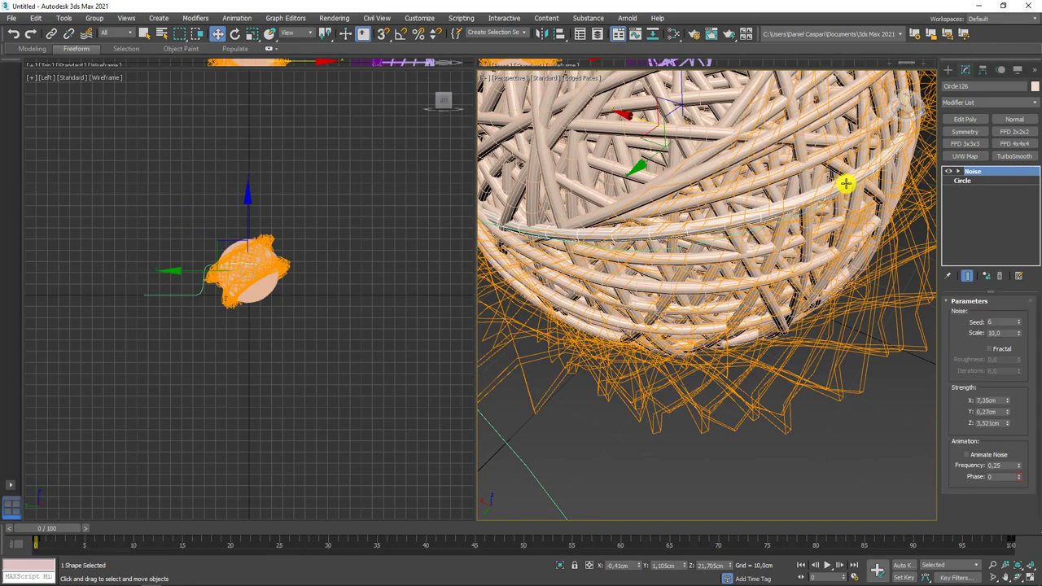
scroll(852, 192, up, 3)
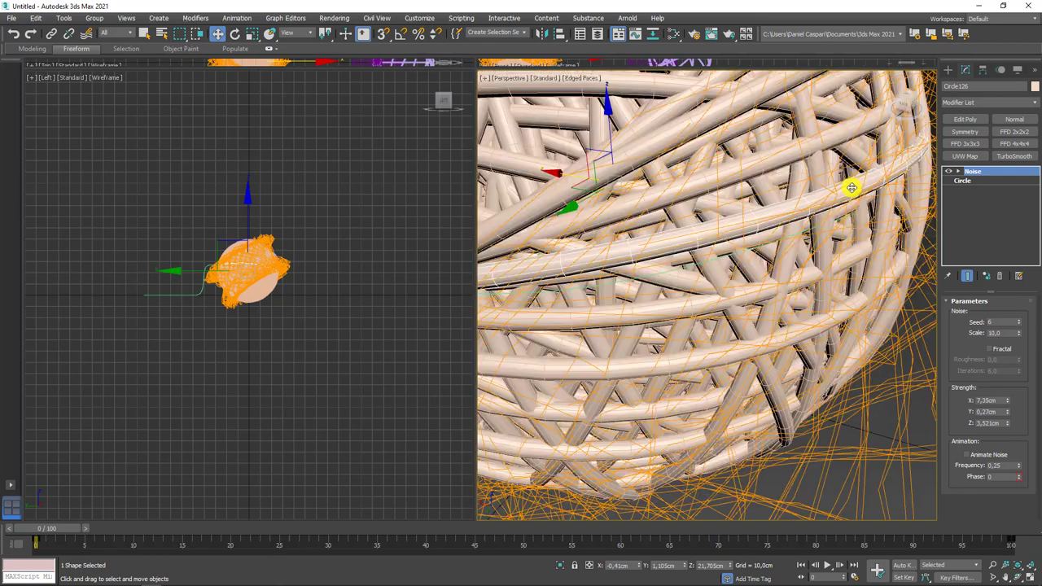
right_click(852, 187)
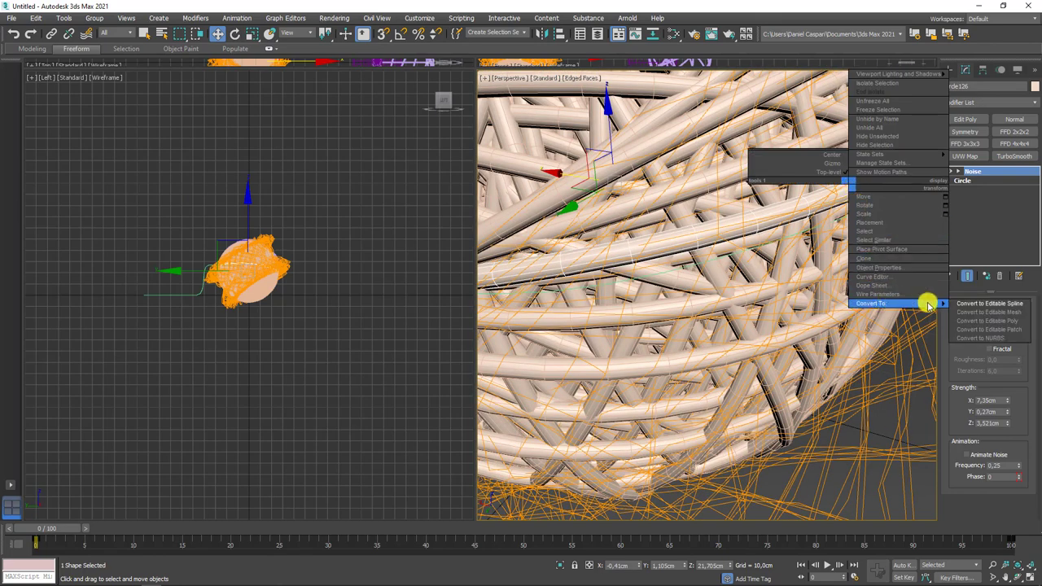
click(987, 303)
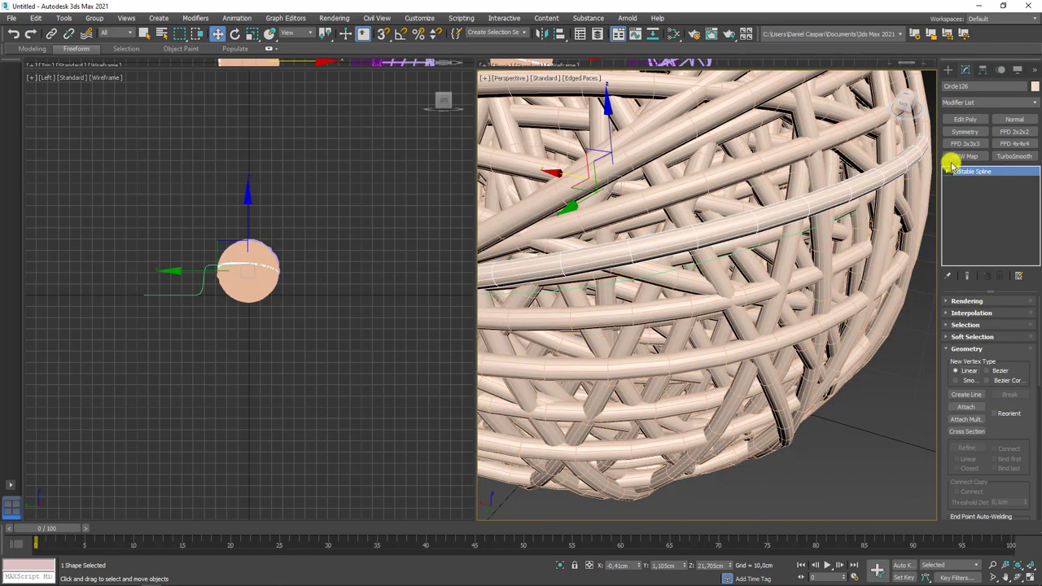
At vertex level, select a point on the ring and Break it open there.
click(947, 172)
click(966, 180)
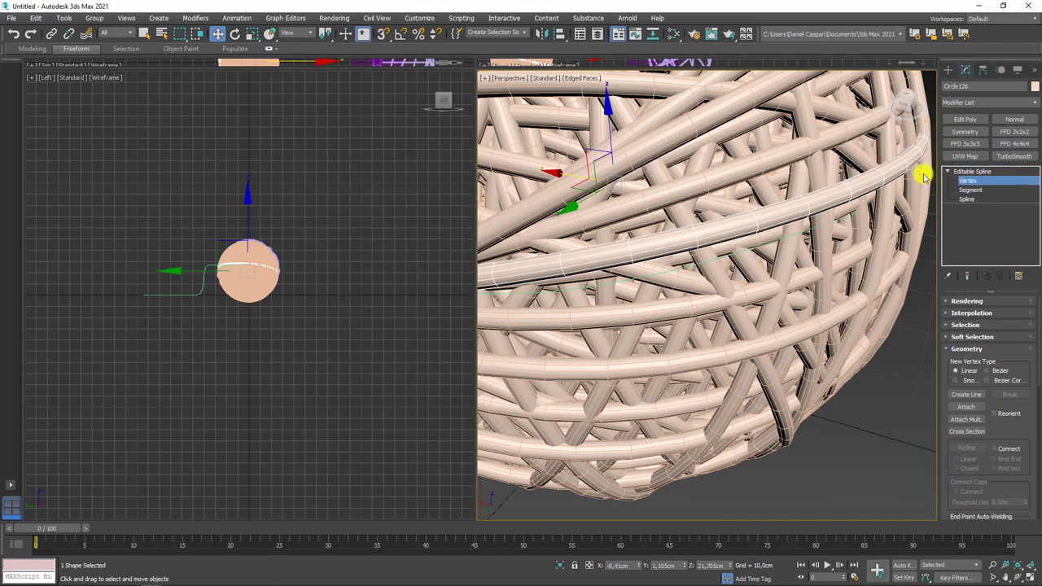
scroll(873, 167, down, 5)
click(894, 197)
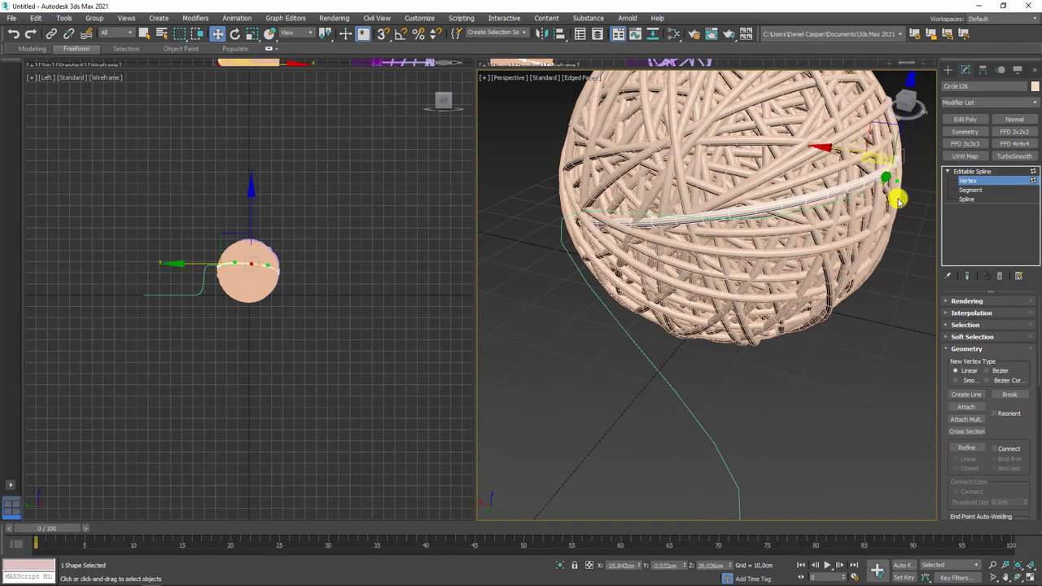
alt+middle_drag(893, 197, 825, 233)
scroll(843, 245, up, 3)
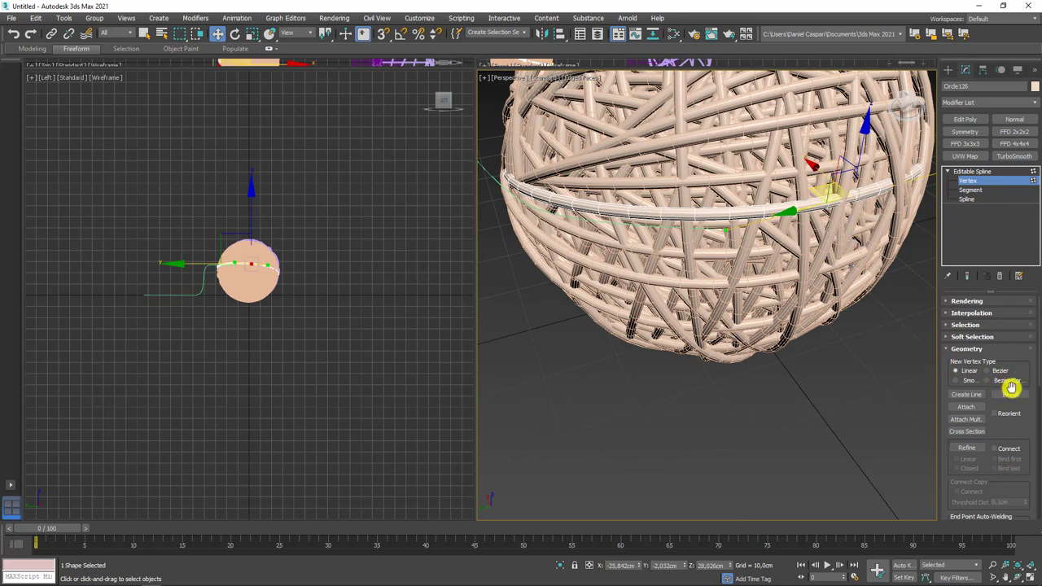
click(1010, 395)
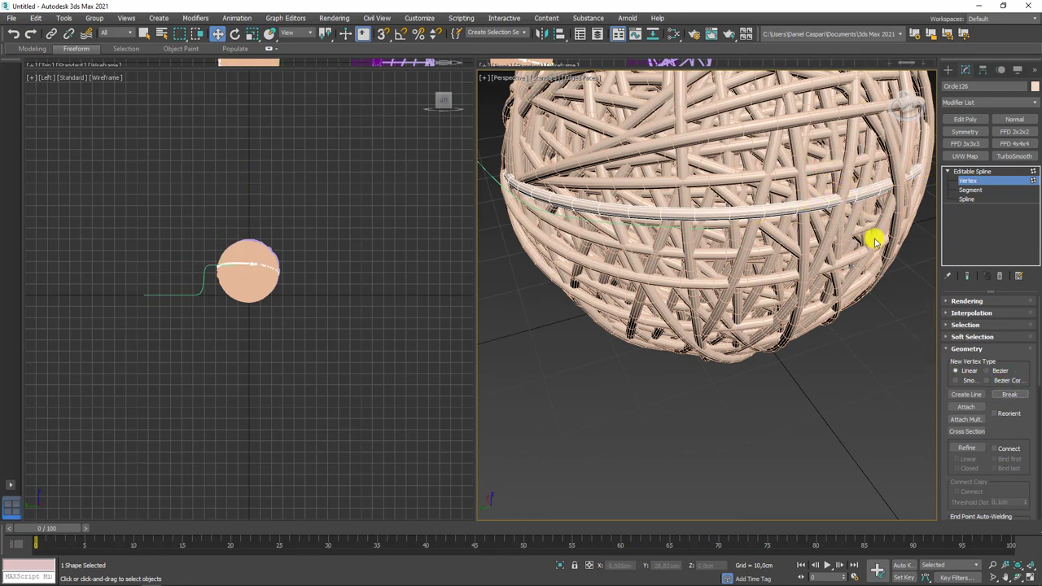
Drag one of the split ring ends down and outward from the ball.
click(856, 199)
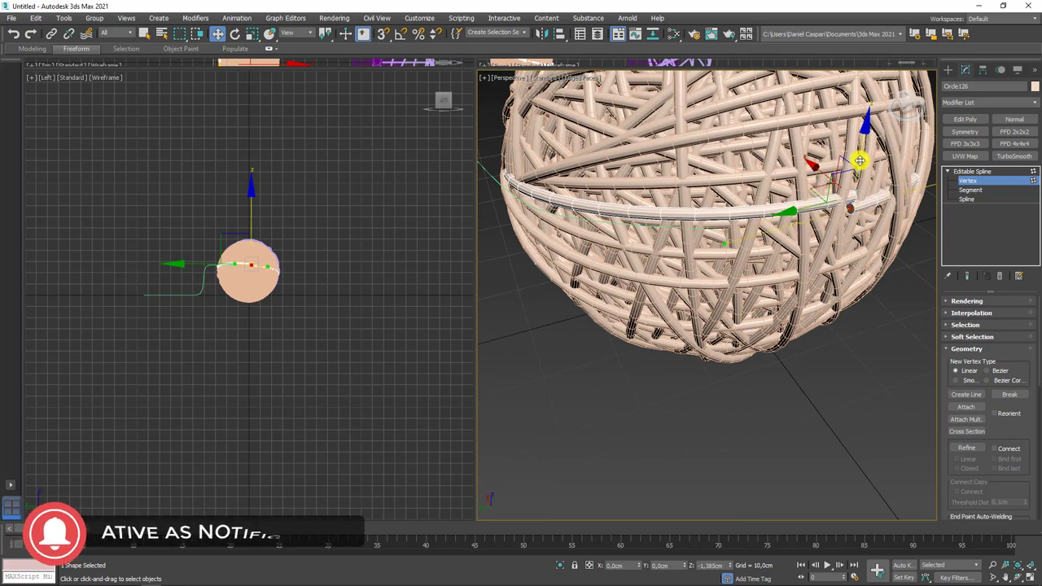
alt+middle_drag(874, 214, 832, 204)
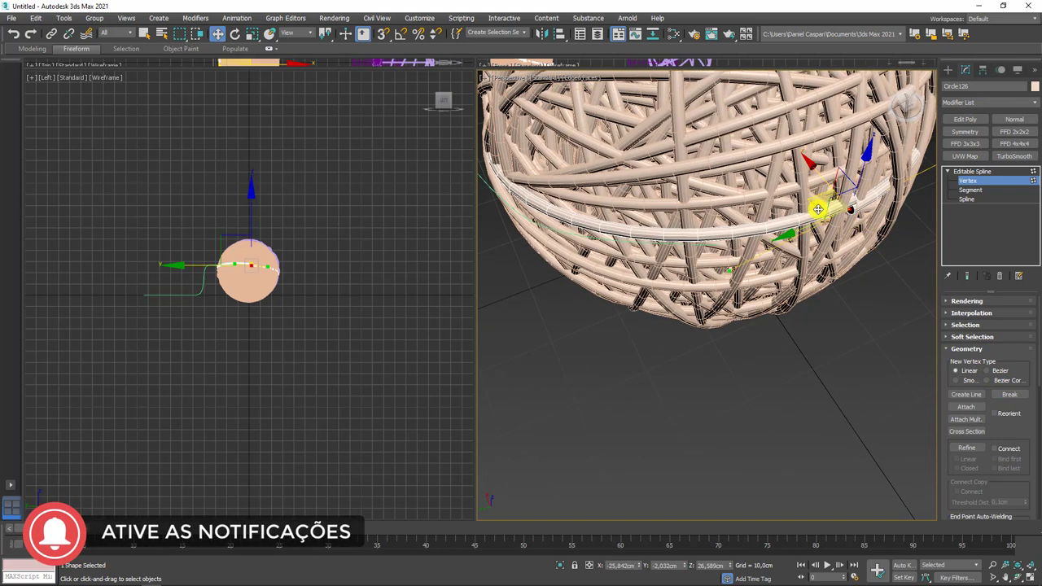
drag(817, 209, 827, 218)
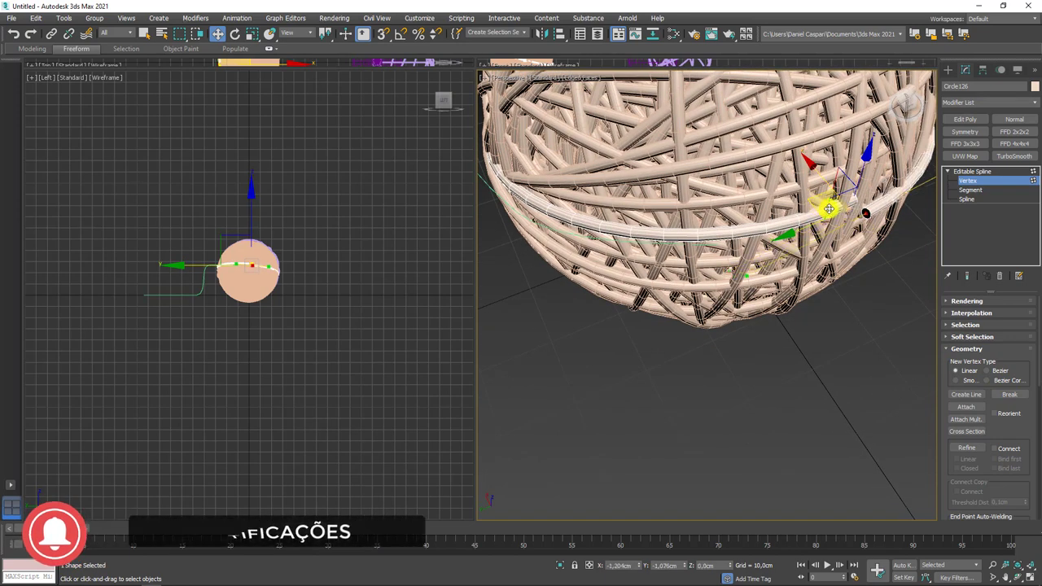
mouse_move(874, 279)
alt+middle_down()
mouse_move(855, 233)
mouse_move(797, 237)
mouse_move(639, 218)
mouse_move(886, 213)
alt+middle_up()
scroll(794, 235, up, 3)
Select Line001, move it down and right, rotate it about Z, and nudge it into place.
click(969, 171)
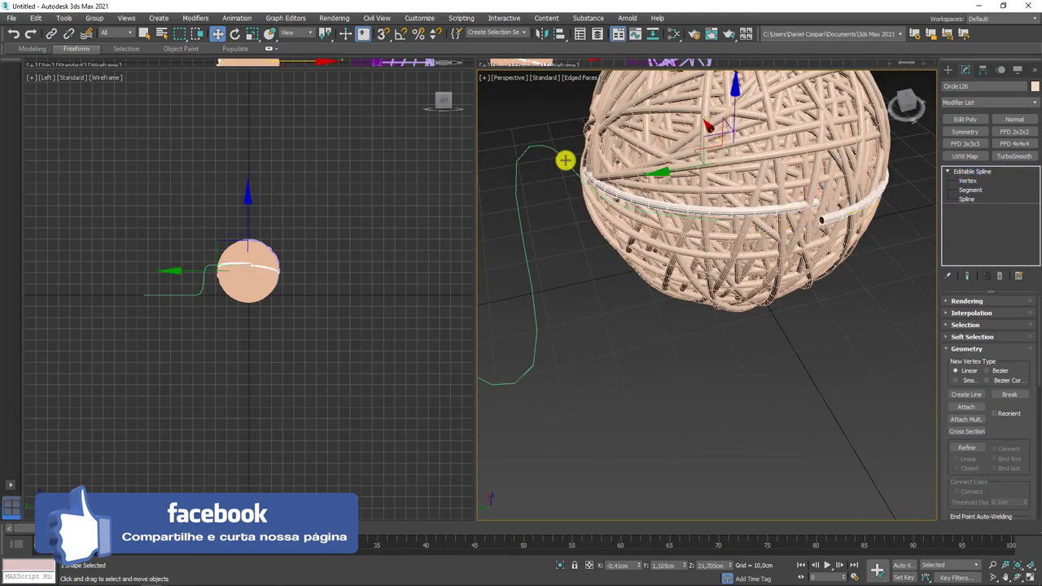
click(565, 160)
alt+middle_drag(581, 182, 600, 215)
scroll(602, 223, down, 3)
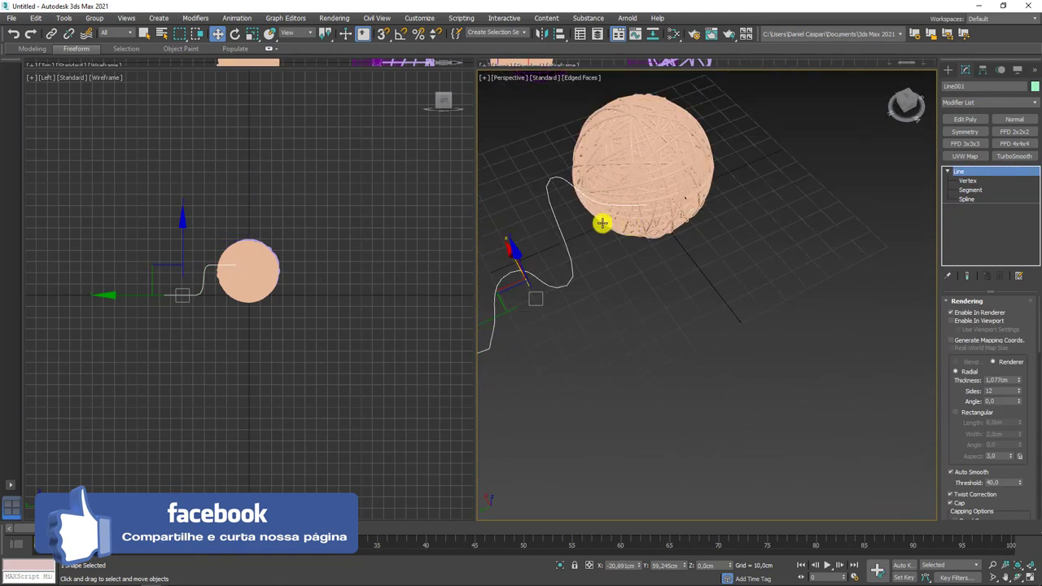
mouse_move(495, 294)
mouse_down()
mouse_move(554, 304)
mouse_move(570, 325)
mouse_up()
key(e)
mouse_move(599, 371)
mouse_down()
mouse_move(605, 389)
mouse_move(633, 375)
mouse_up()
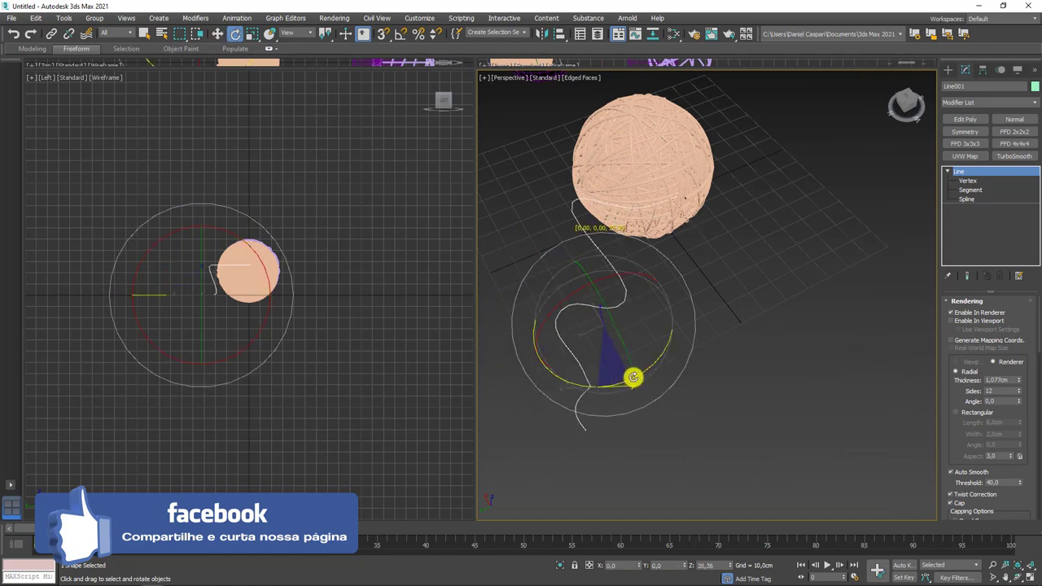
key(w)
drag(565, 328, 576, 324)
Reselect the split ring Circle126 and orbit to a tilted view.
scroll(651, 219, up, 3)
scroll(700, 236, up, 1)
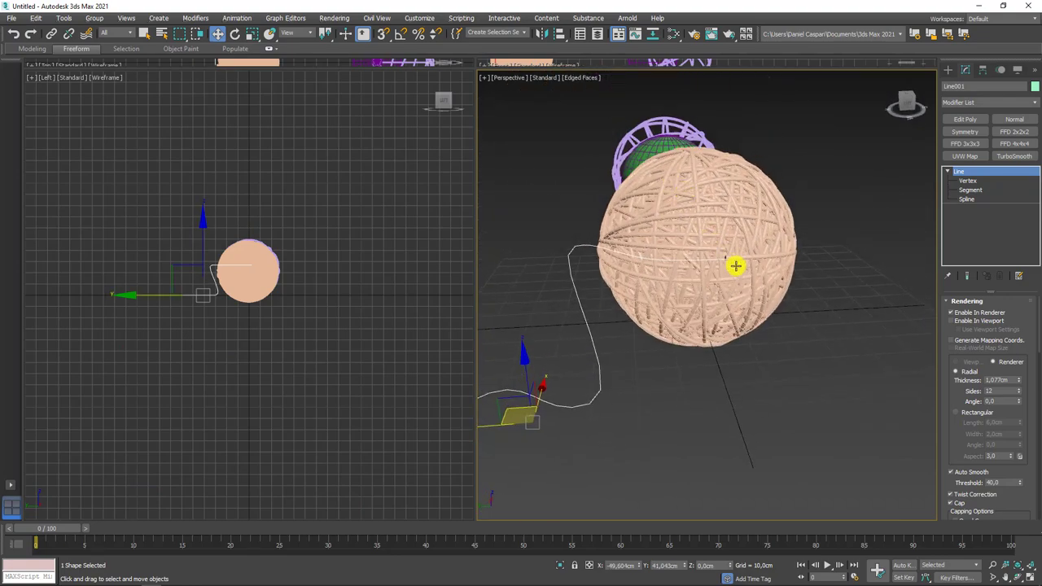
scroll(725, 256, up, 3)
click(728, 245)
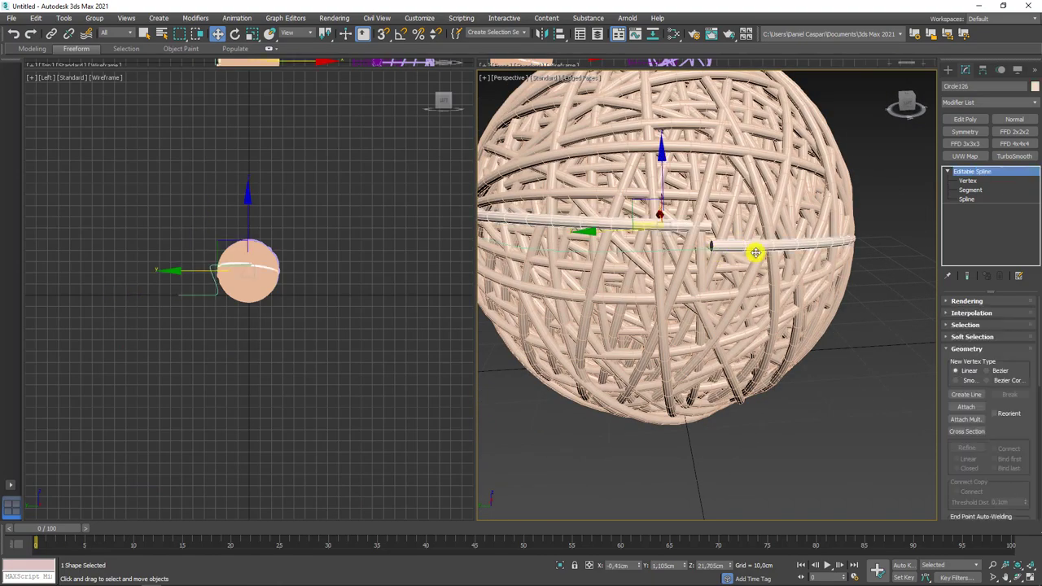
mouse_move(756, 249)
alt+middle_down()
mouse_move(819, 305)
mouse_move(977, 342)
alt+middle_up()
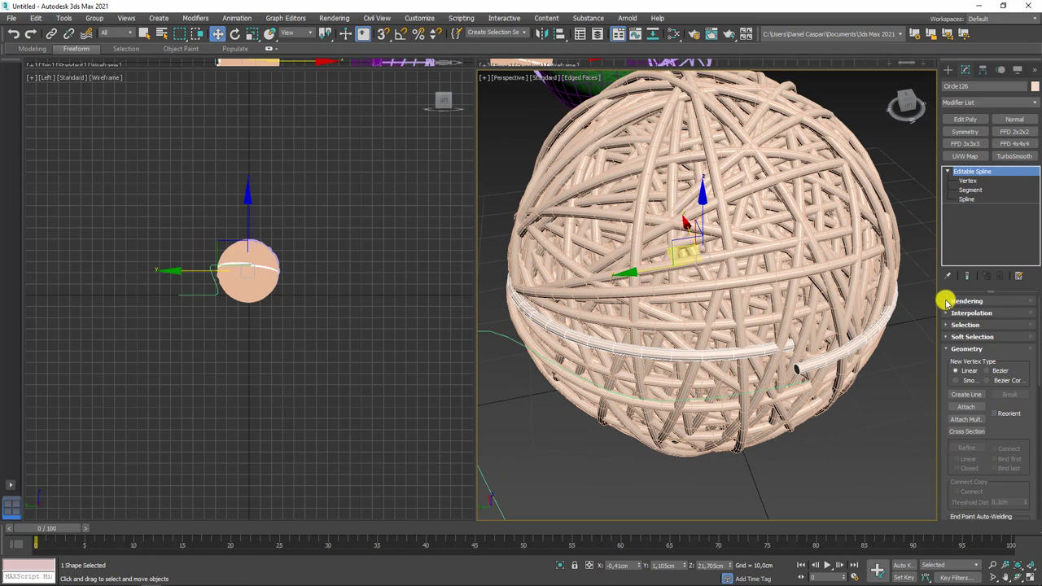
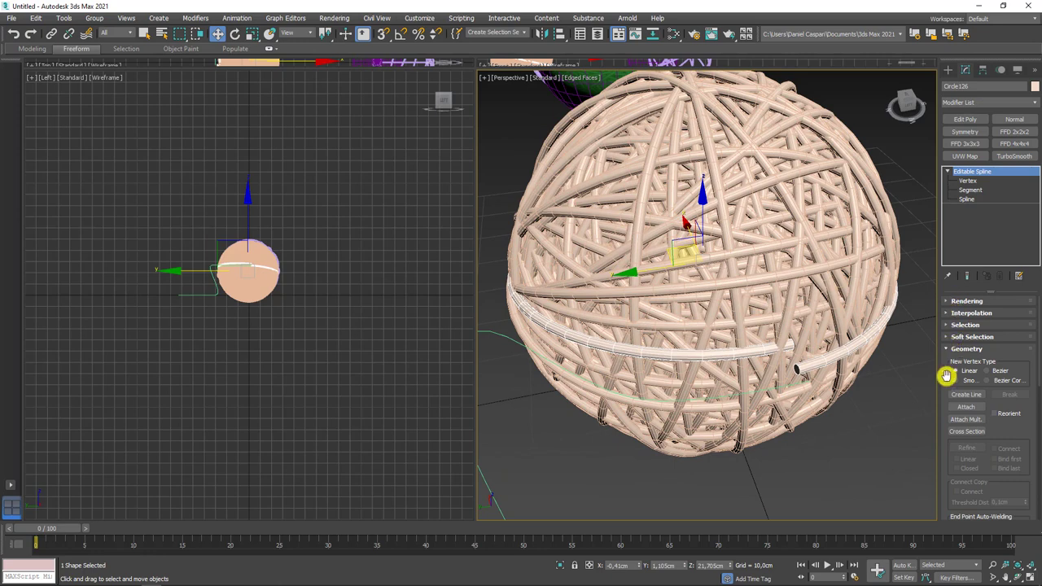
Attach the green strand spline to the yarn loop Circle126.
click(963, 407)
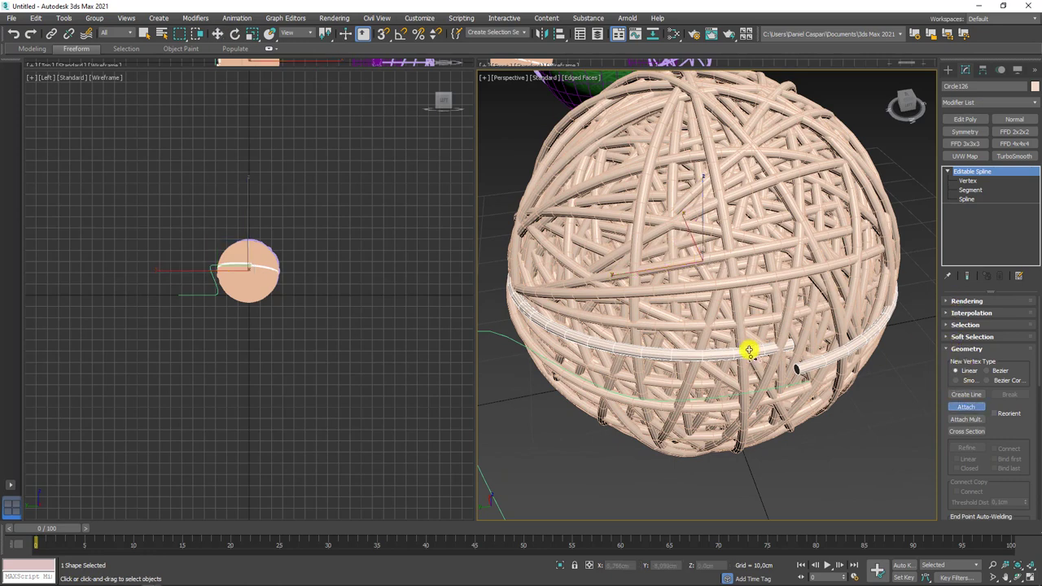
click(770, 390)
right_click(925, 298)
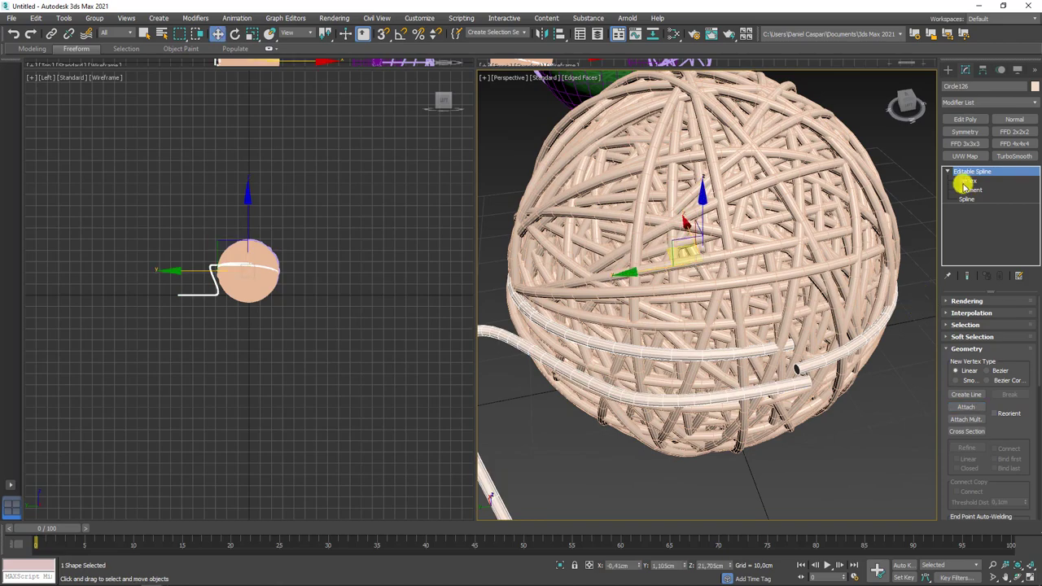
At Vertex level, nudge the strand's joining end vertex toward the loop.
click(966, 180)
scroll(897, 323, up, 2)
scroll(826, 398, up, 2)
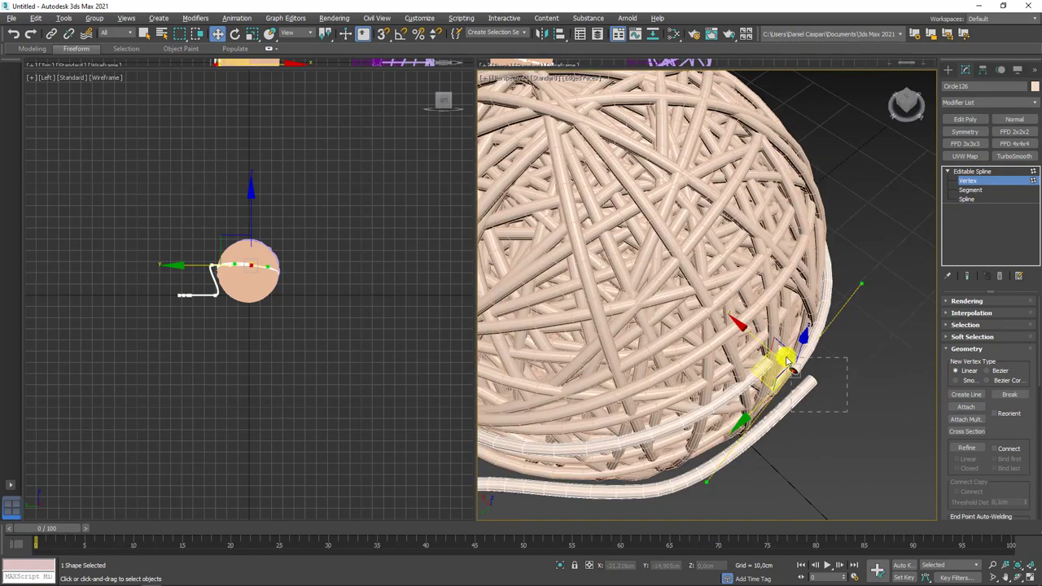
drag(812, 373, 830, 381)
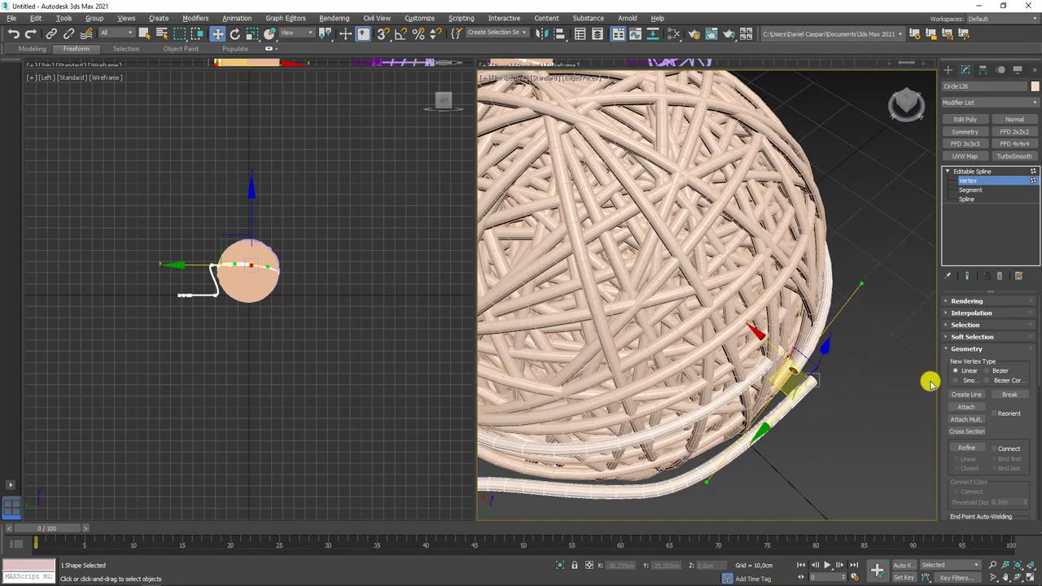
Enable thin viewport rendering for the spline.
click(949, 300)
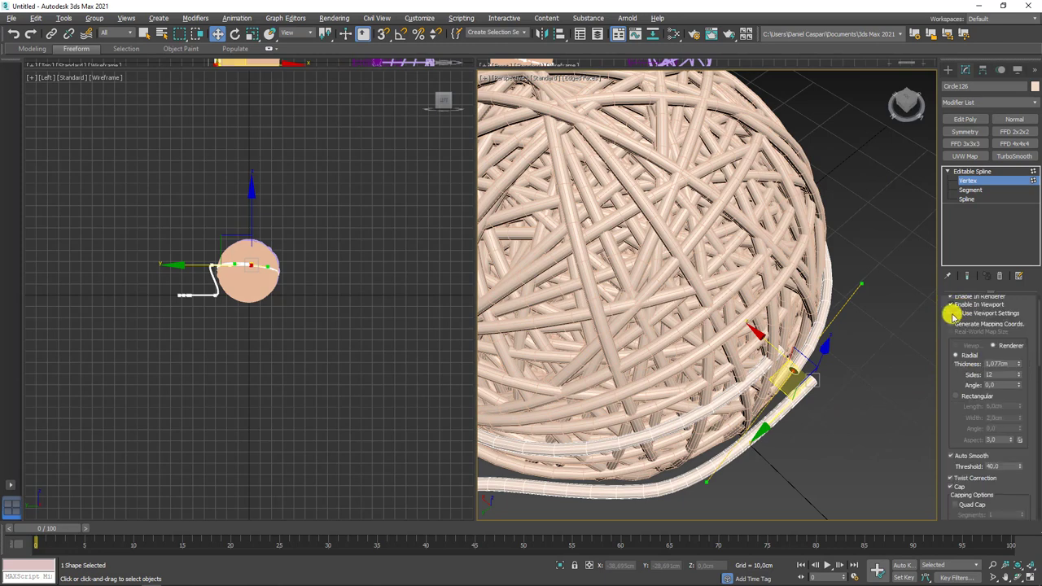
scroll(953, 316, up, 1)
click(951, 321)
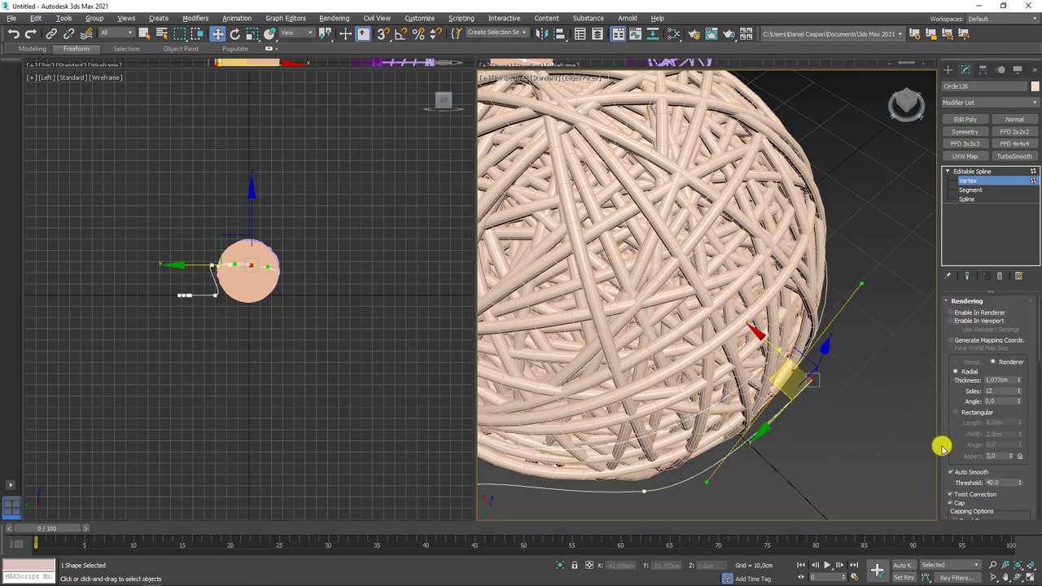
Weld the strand's end to the loop's meeting vertex.
drag(941, 447, 949, 284)
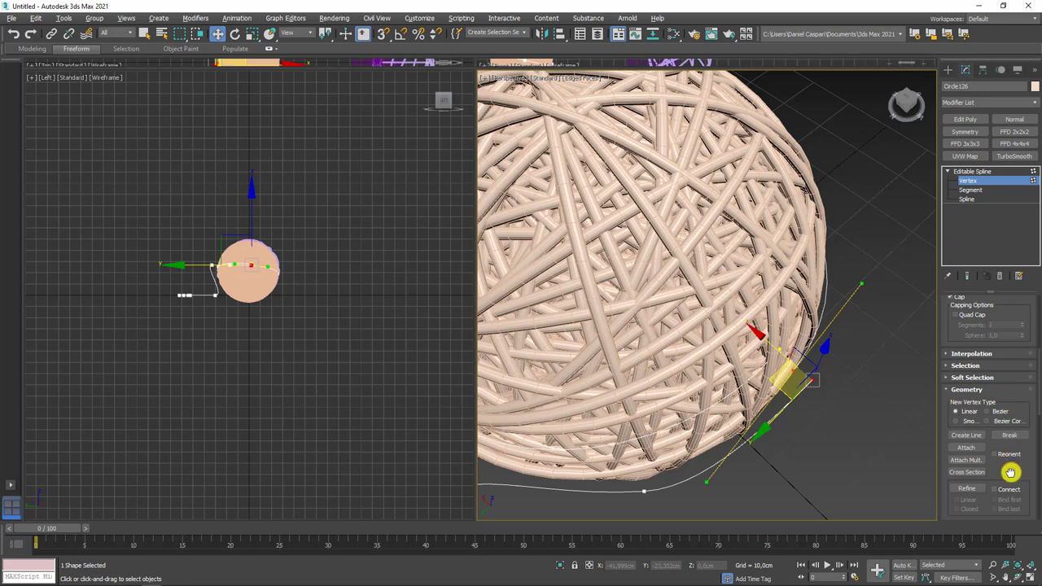
drag(1009, 472, 1007, 281)
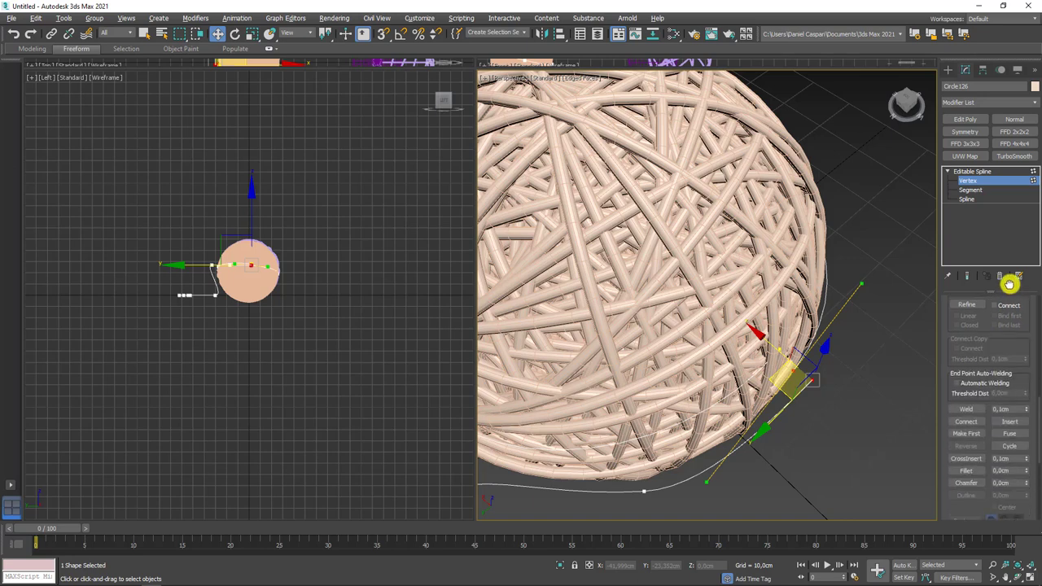
click(968, 403)
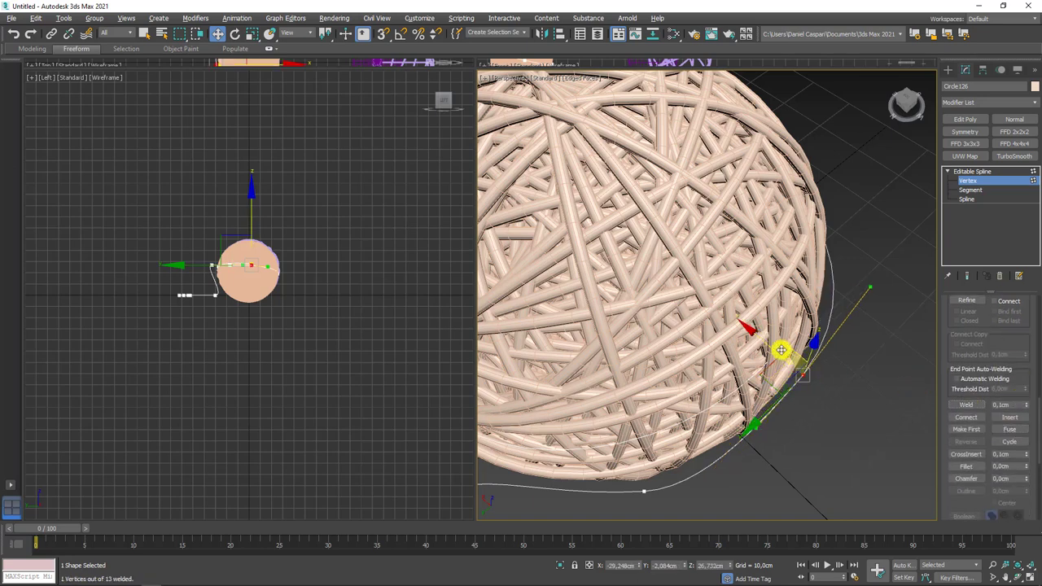
scroll(782, 349, up, 2)
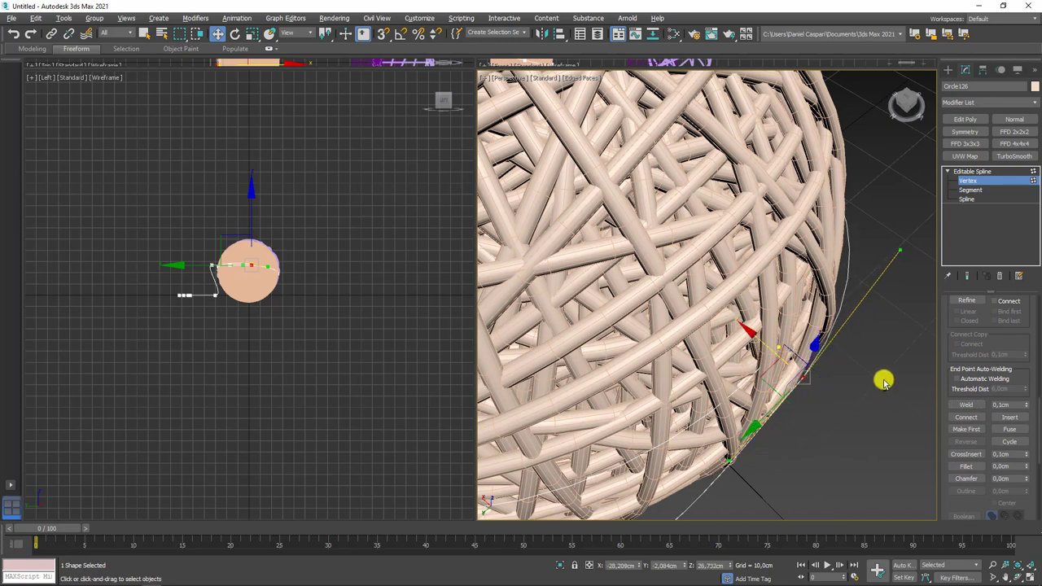
Leave vertex editing and select all the yarn shapes in the ball.
key(shift+z)
scroll(952, 407, up, 5)
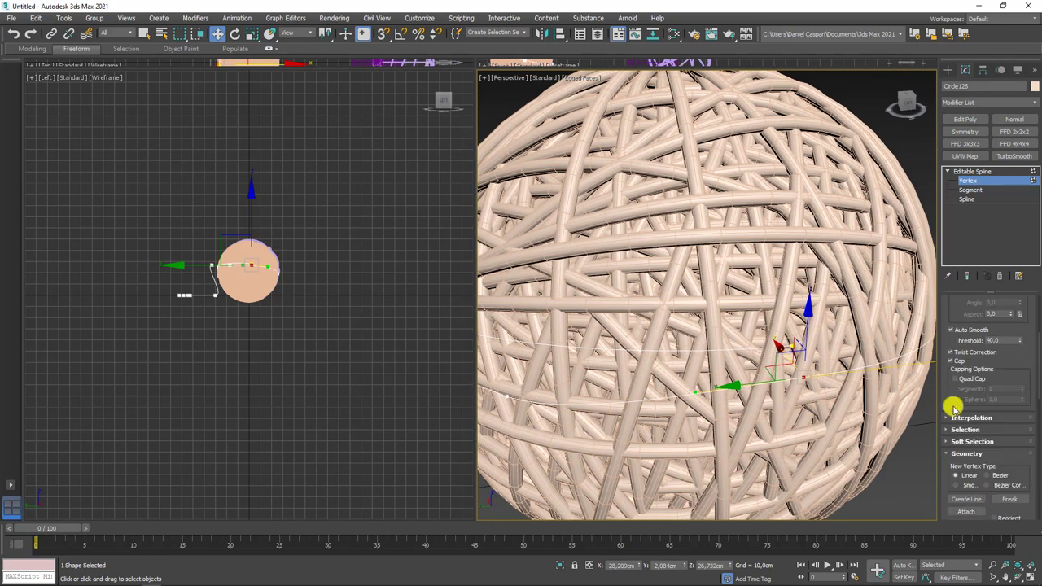
drag(948, 310, 994, 482)
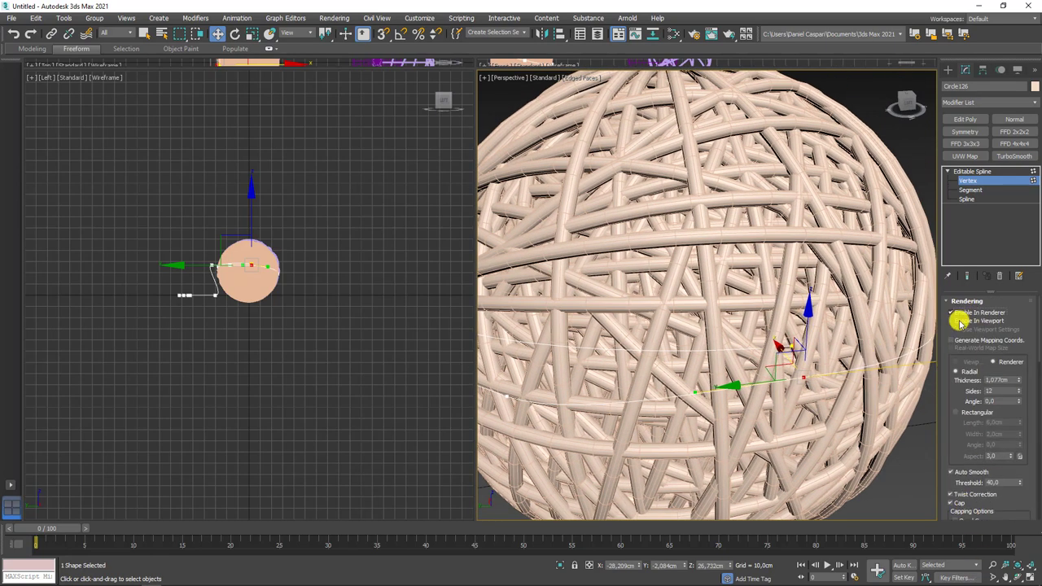
key(shift+z)
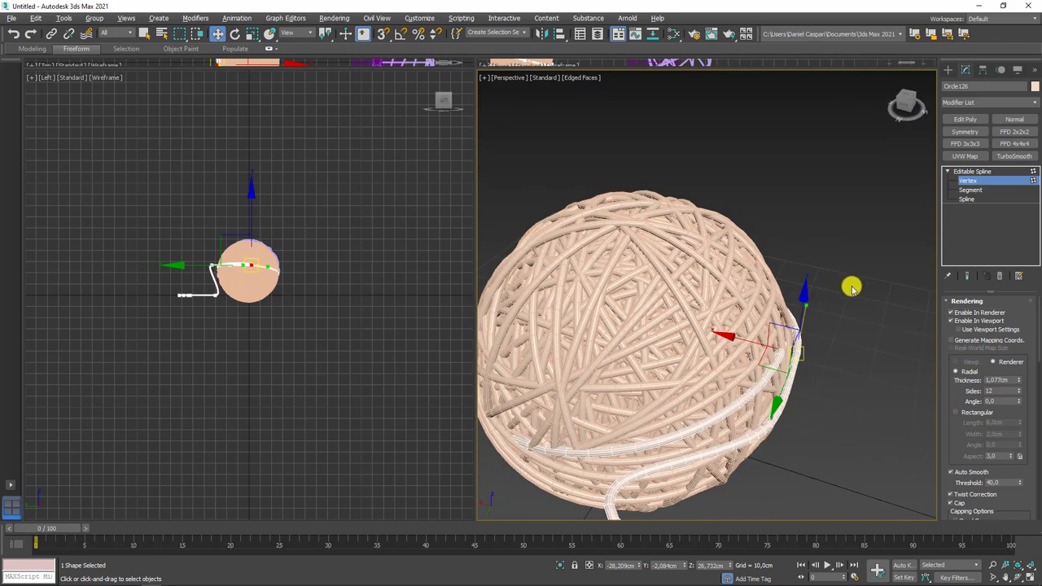
key(shift+z)
key(shift+z)
click(969, 171)
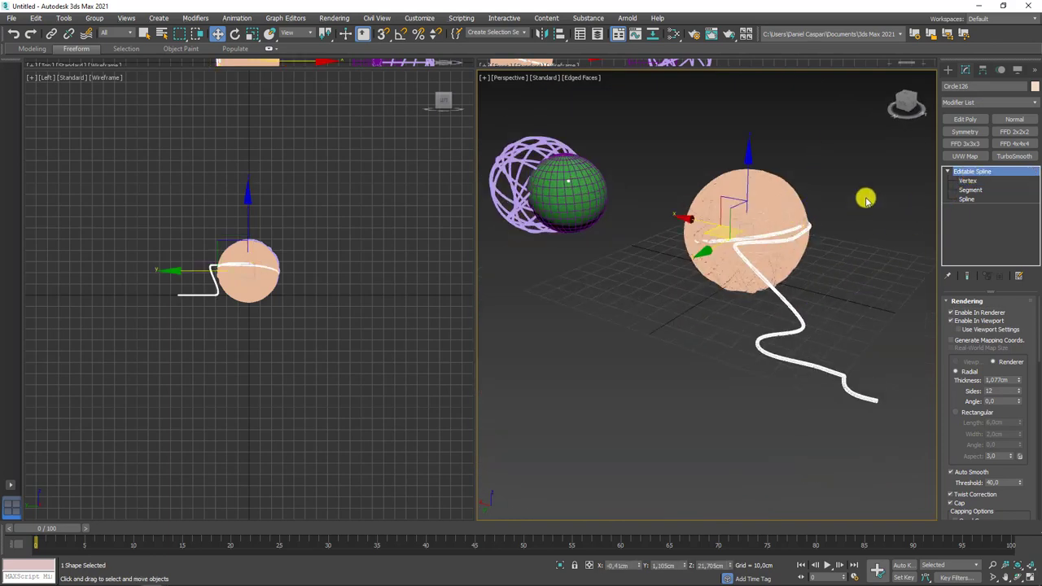
drag(866, 198, 667, 444)
Select the spline carrying the strand and go to its vertices.
key(shift+z)
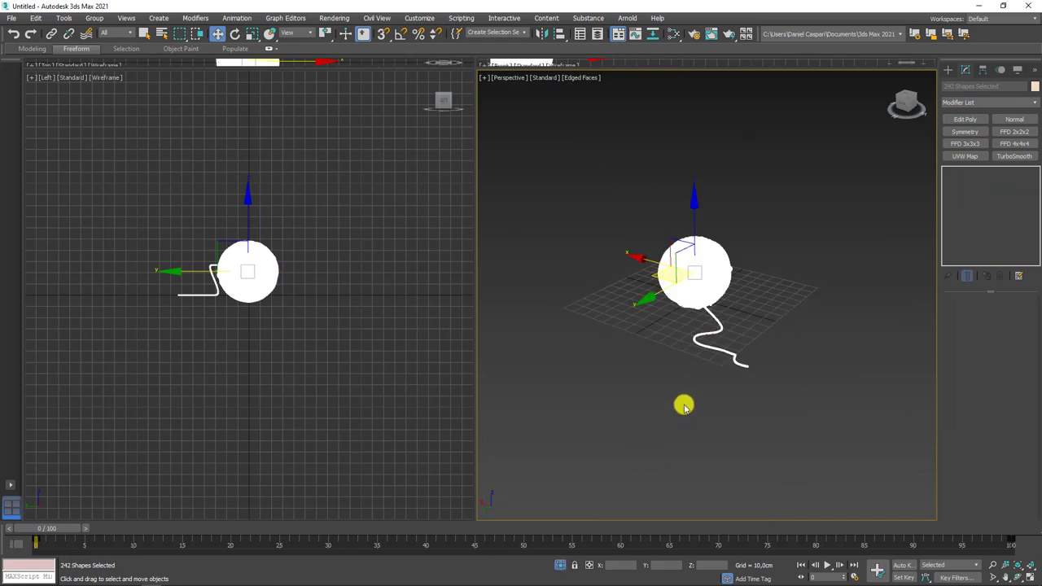
key(shift+z)
key(shift+z)
click(720, 324)
key(shift+y)
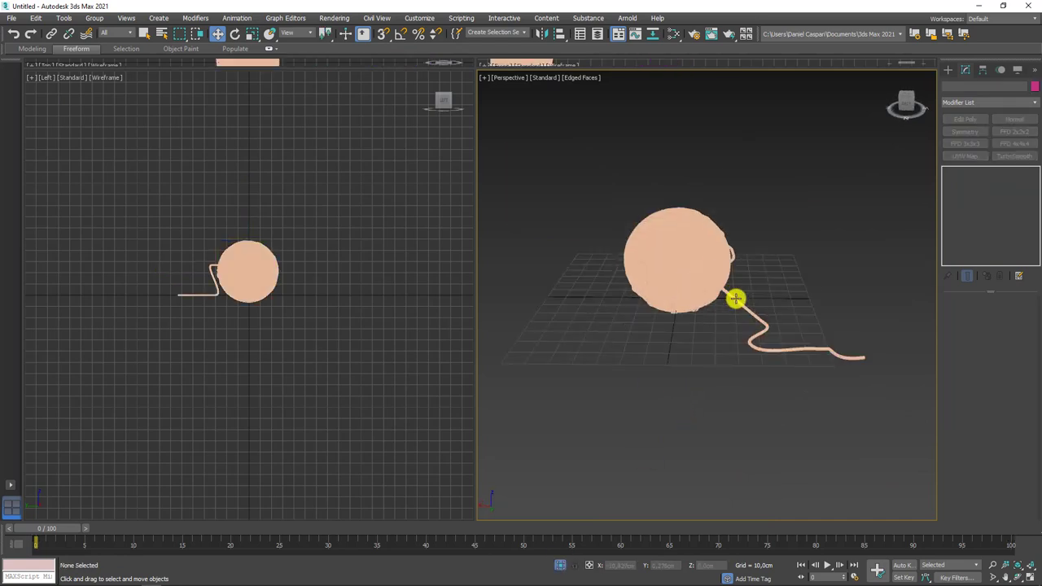
key(shift+y)
key(shift+y)
key(shift+y)
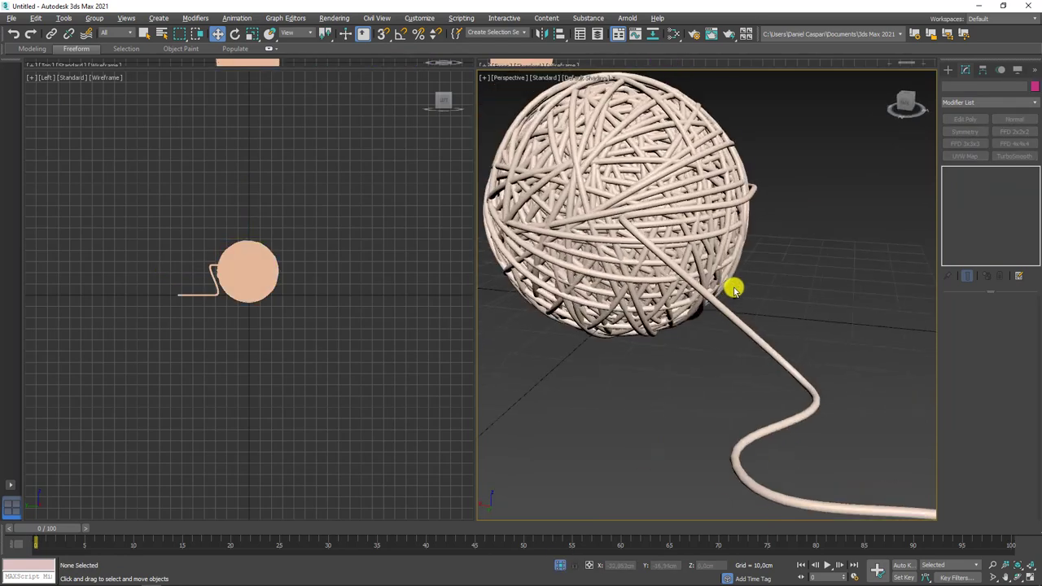
click(651, 255)
key(shift+y)
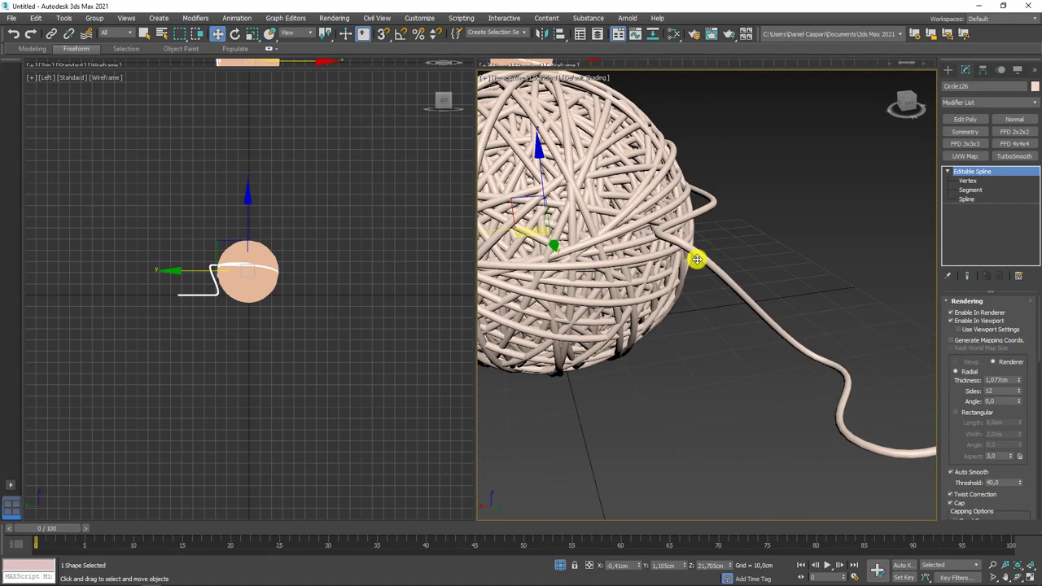
click(967, 180)
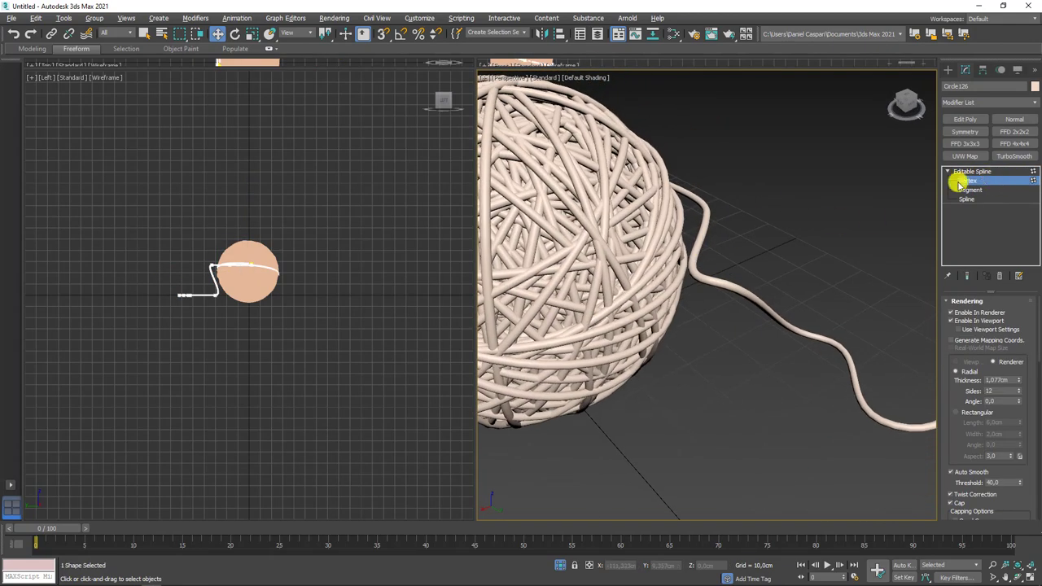
Rotate and move the strand's exit vertex so it curves smoothly out of the ball.
mouse_move(689, 256)
mouse_down()
mouse_move(784, 265)
mouse_move(811, 305)
mouse_up()
key(e)
mouse_move(812, 304)
alt+middle_down()
mouse_move(746, 342)
mouse_move(670, 269)
alt+middle_up()
mouse_move(649, 258)
mouse_down()
mouse_move(627, 349)
mouse_move(632, 321)
mouse_move(721, 298)
mouse_move(727, 337)
mouse_move(716, 361)
mouse_up()
mouse_move(717, 361)
alt+middle_down()
mouse_move(797, 328)
mouse_move(723, 313)
alt+middle_up()
key(w)
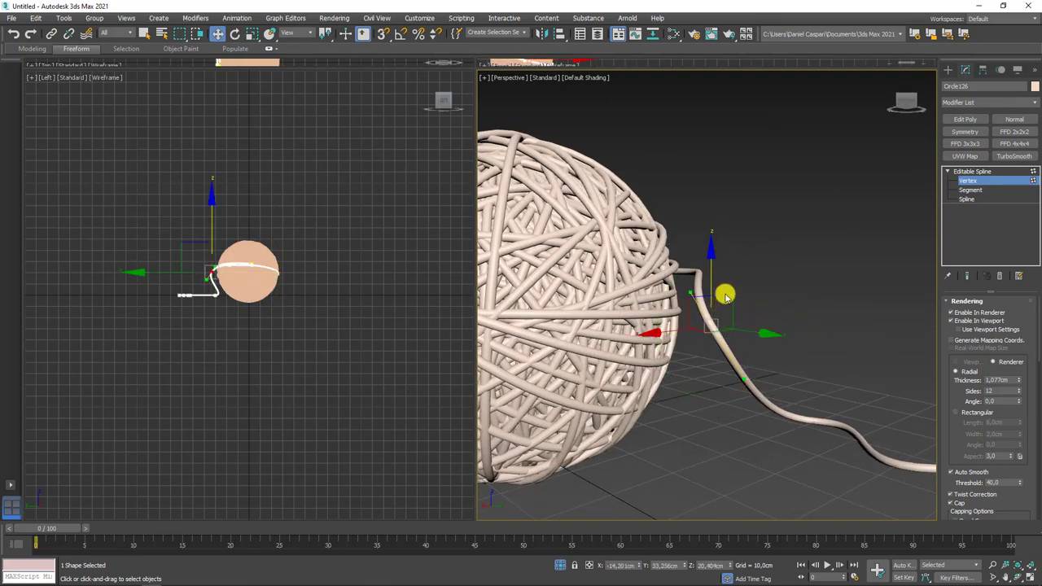
mouse_move(725, 295)
mouse_down()
mouse_move(726, 337)
mouse_move(704, 371)
mouse_move(724, 285)
mouse_move(713, 258)
mouse_up()
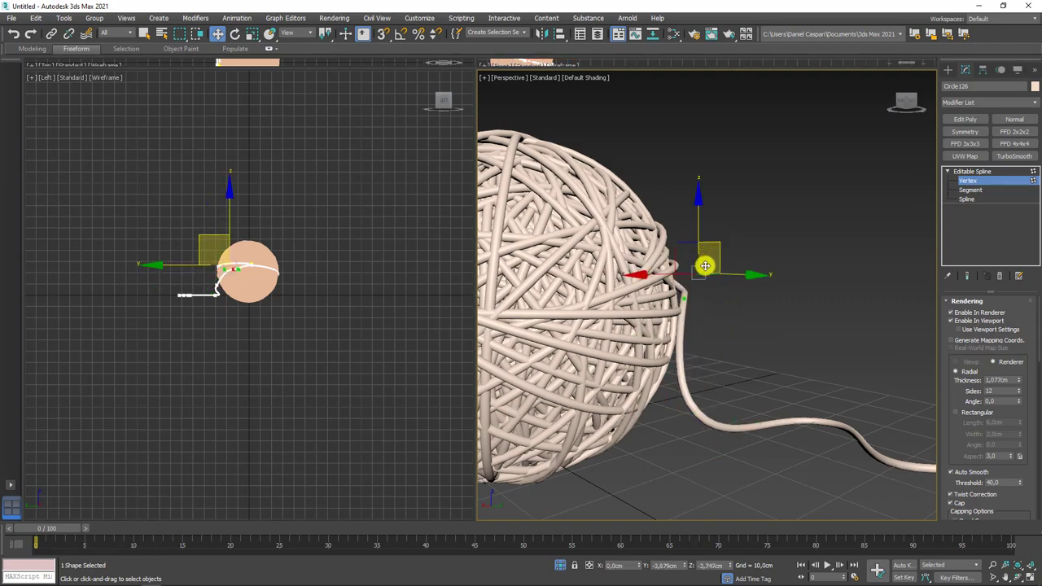
Leave vertex editing and select the noisy yarn loop Circle123.
mouse_move(697, 261)
alt+middle_down()
mouse_move(682, 365)
mouse_move(609, 366)
mouse_move(644, 374)
alt+middle_up()
scroll(656, 320, up, 4)
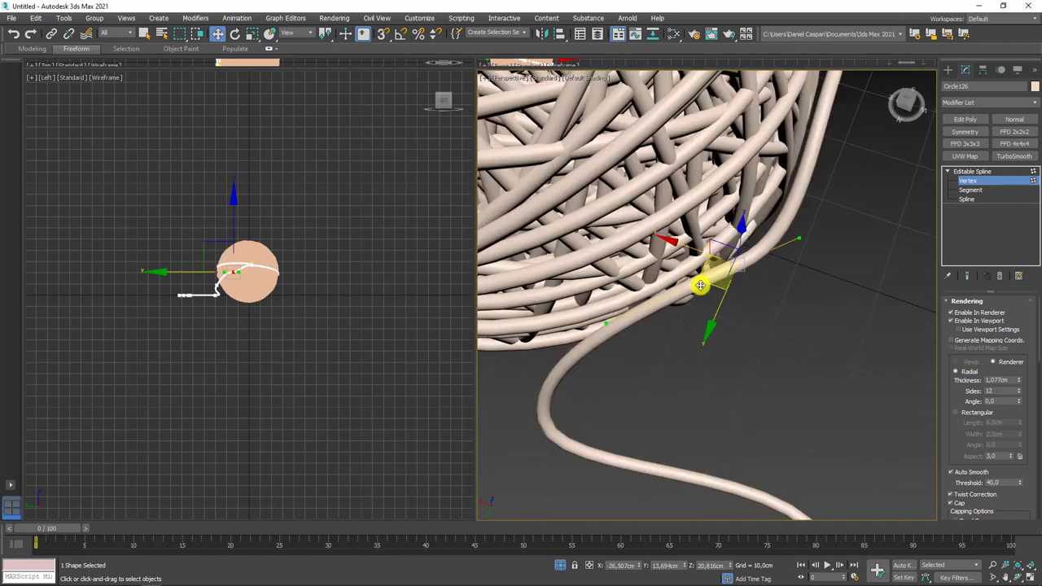
click(1006, 171)
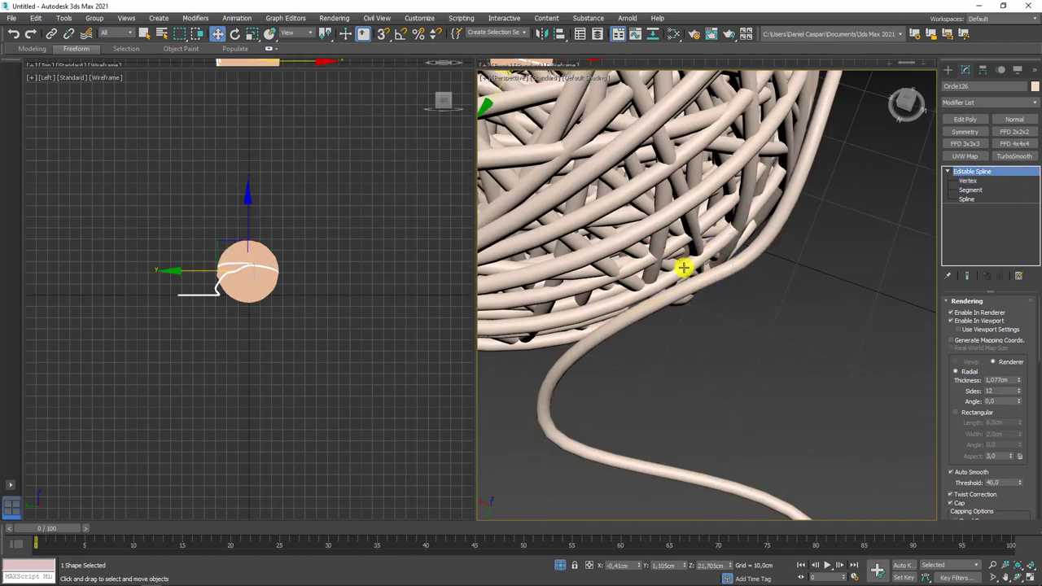
click(684, 268)
Show edged faces and collapse the noisy loop into an editable spline.
alt+middle_drag(683, 273, 694, 266)
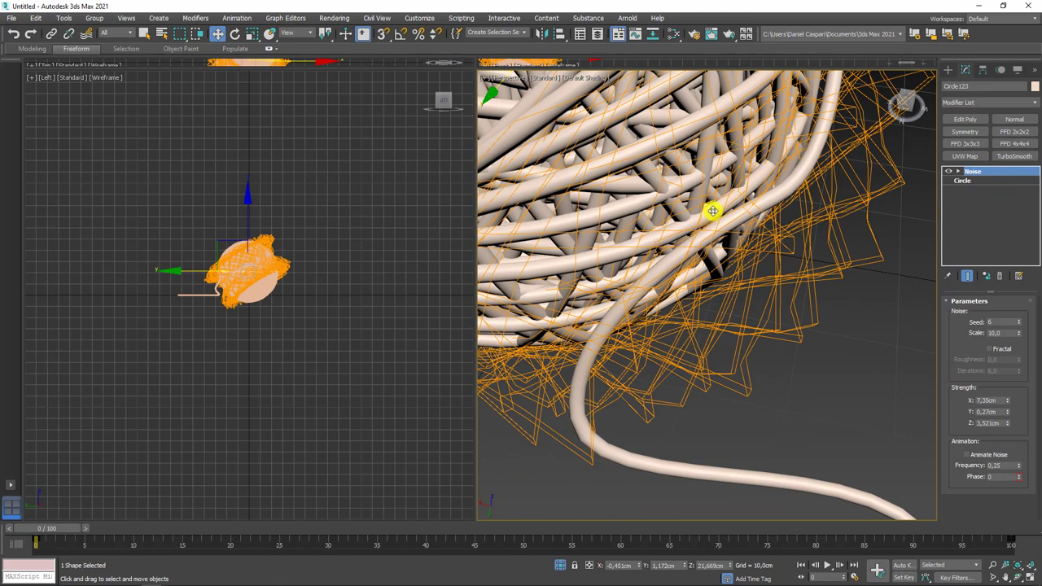
key(F4)
right_click(750, 327)
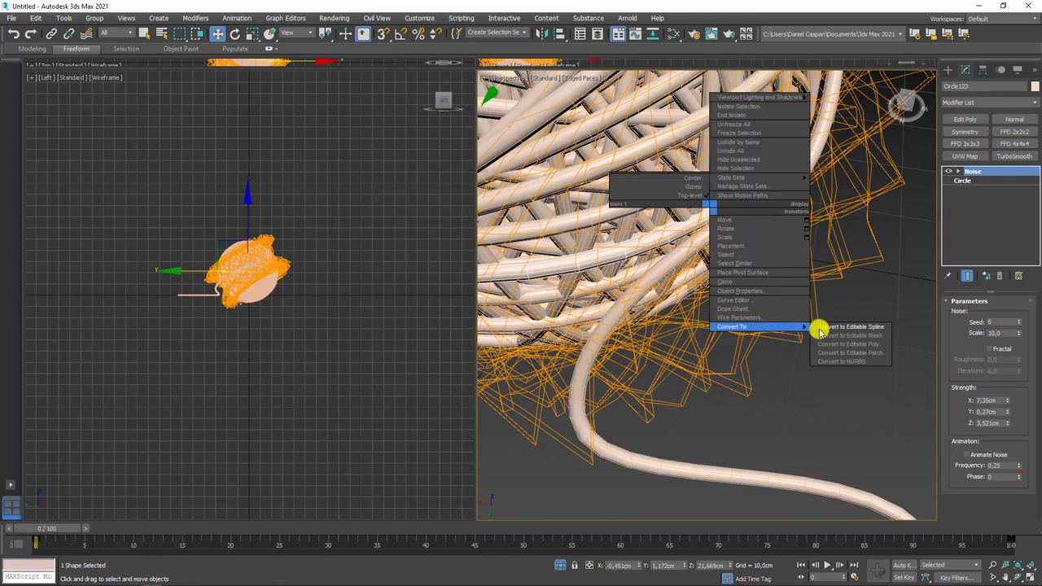
click(846, 329)
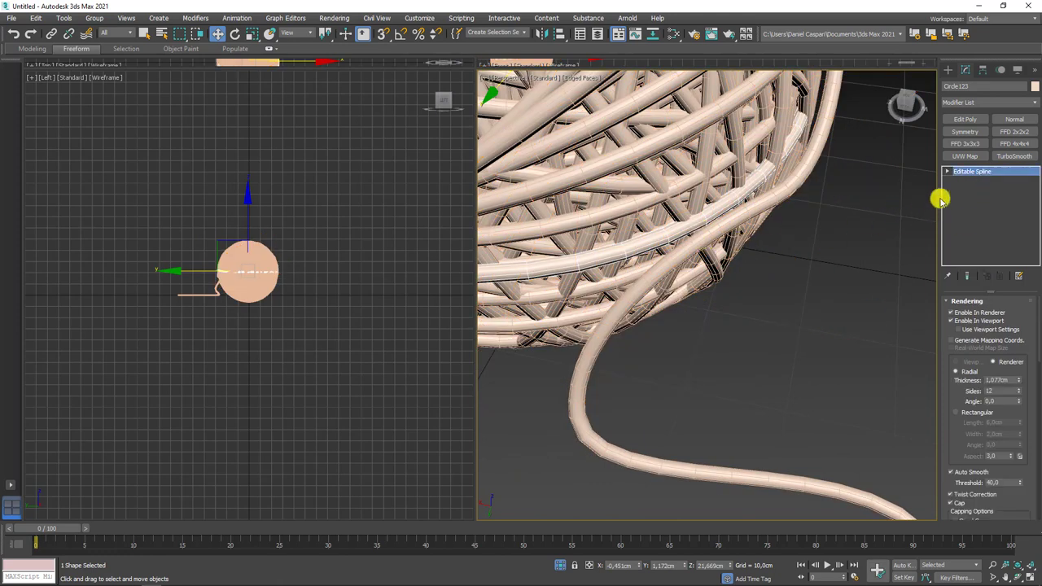
Use Refine to add a new vertex along the wrapping strand.
key(1)
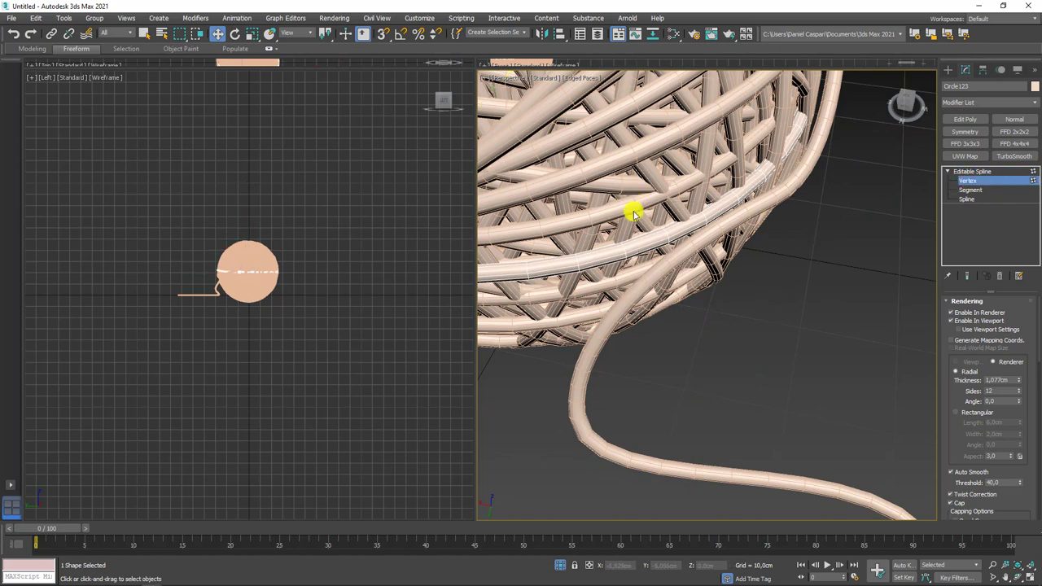
scroll(633, 213, down, 3)
drag(743, 238, 694, 151)
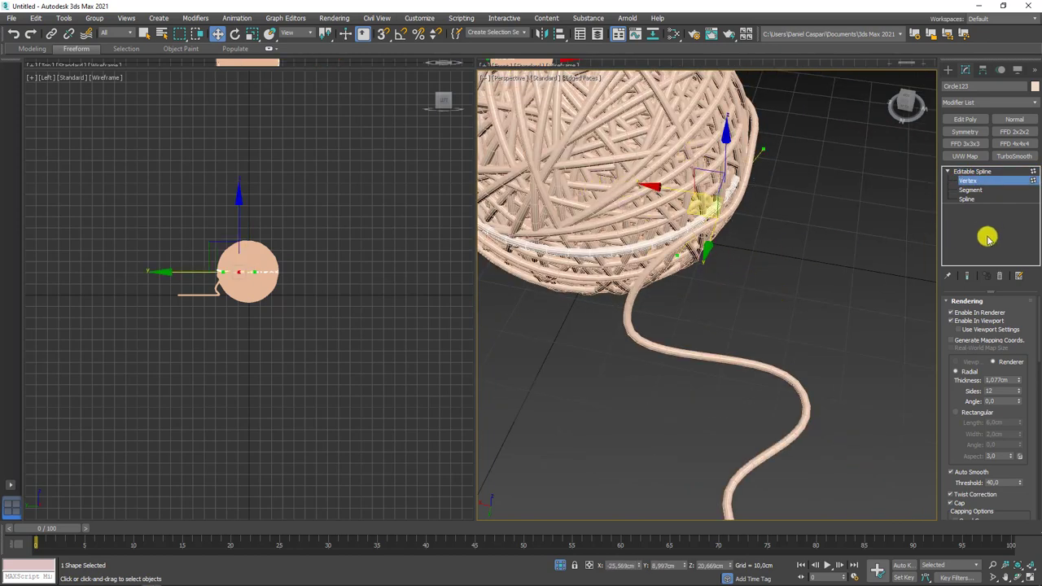
drag(949, 432, 949, 265)
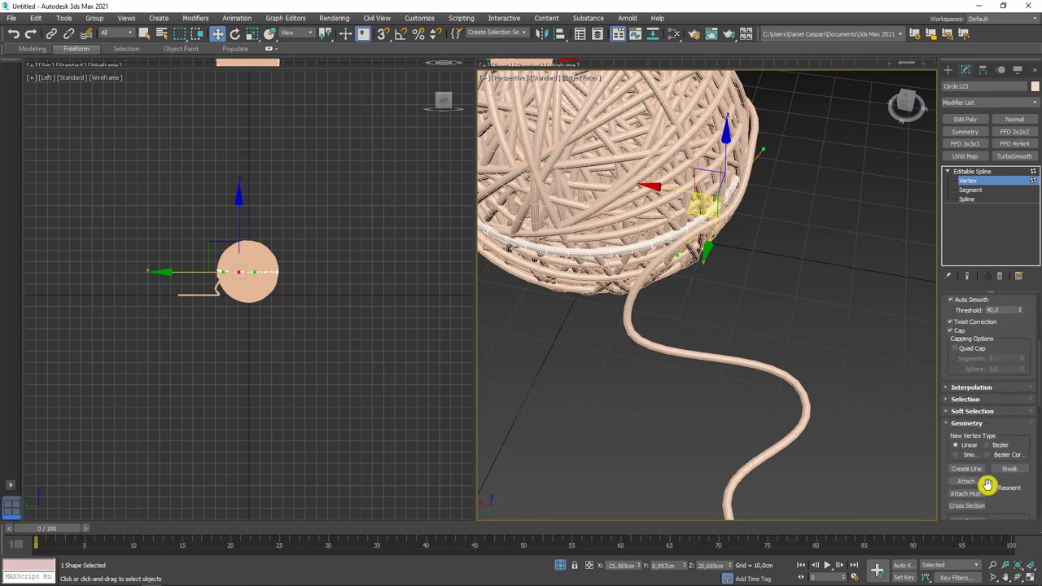
drag(986, 484, 987, 374)
click(967, 411)
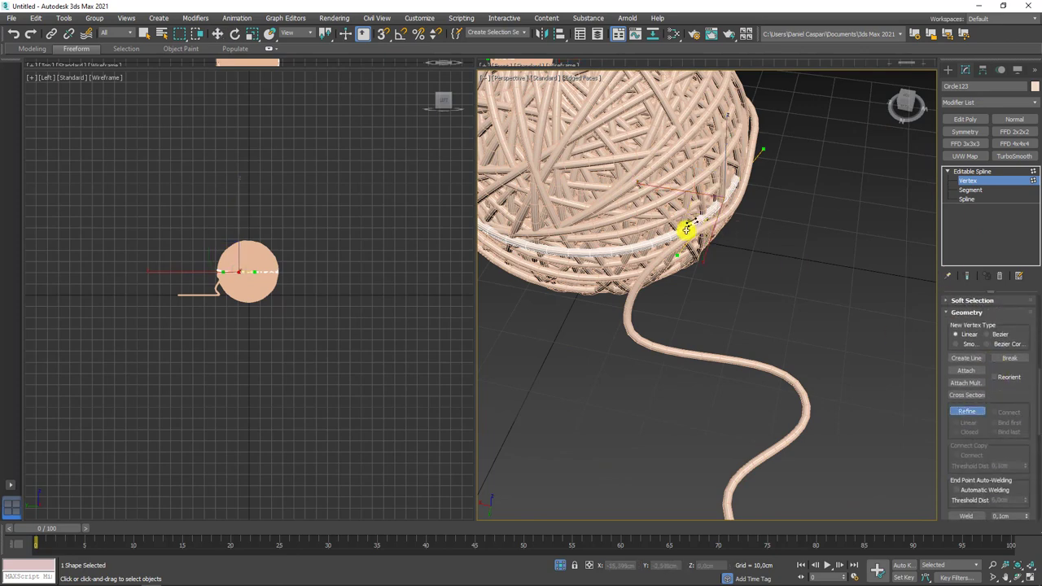
right_click(696, 272)
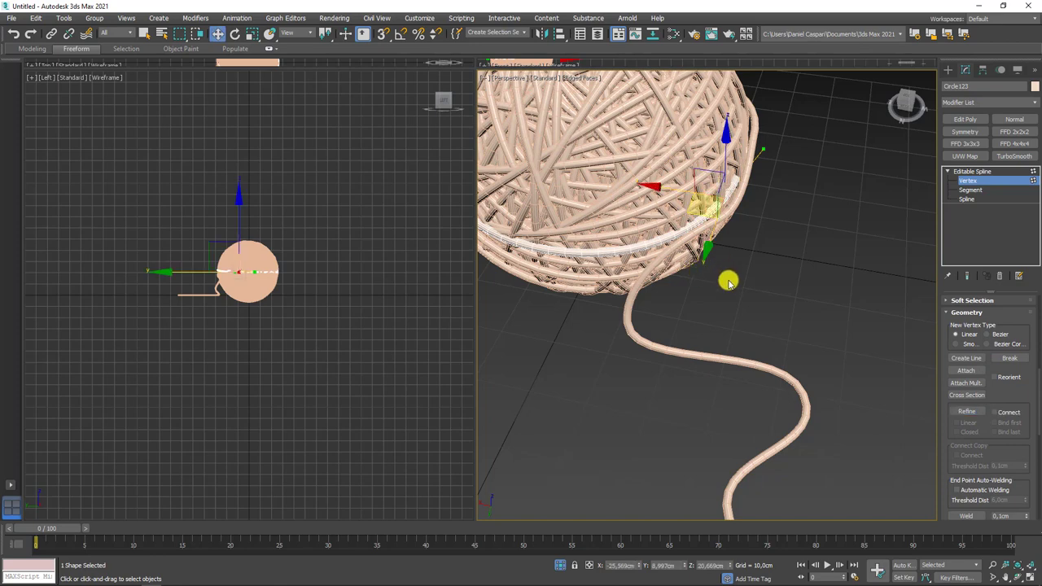
Pull another strand vertex so the strand hugs the ball's surface.
click(667, 213)
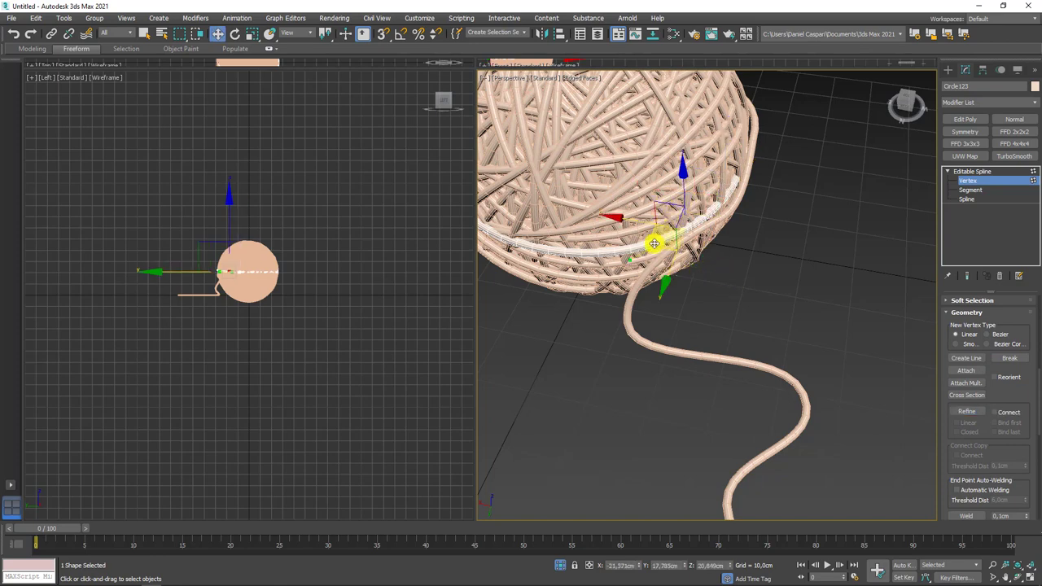
alt+middle_drag(662, 242, 702, 234)
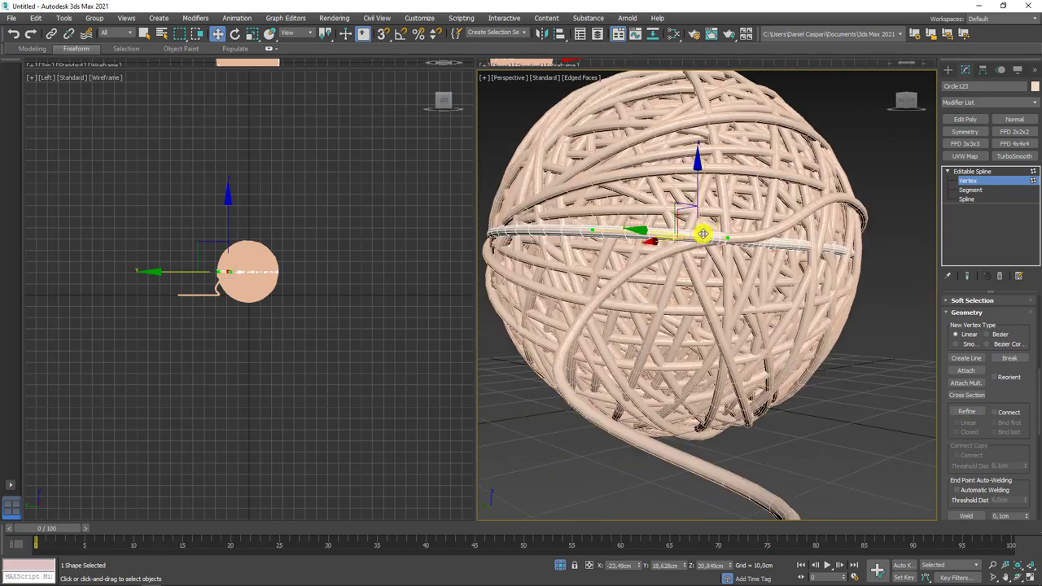
scroll(702, 234, up, 3)
drag(688, 200, 683, 218)
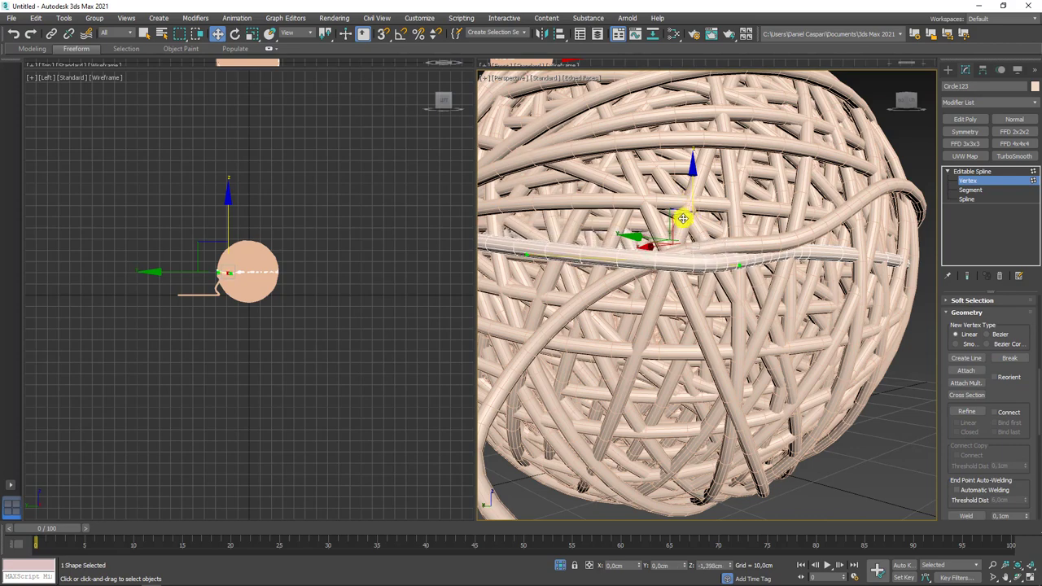
mouse_move(683, 218)
alt+middle_down()
mouse_move(752, 303)
mouse_move(744, 298)
alt+middle_up()
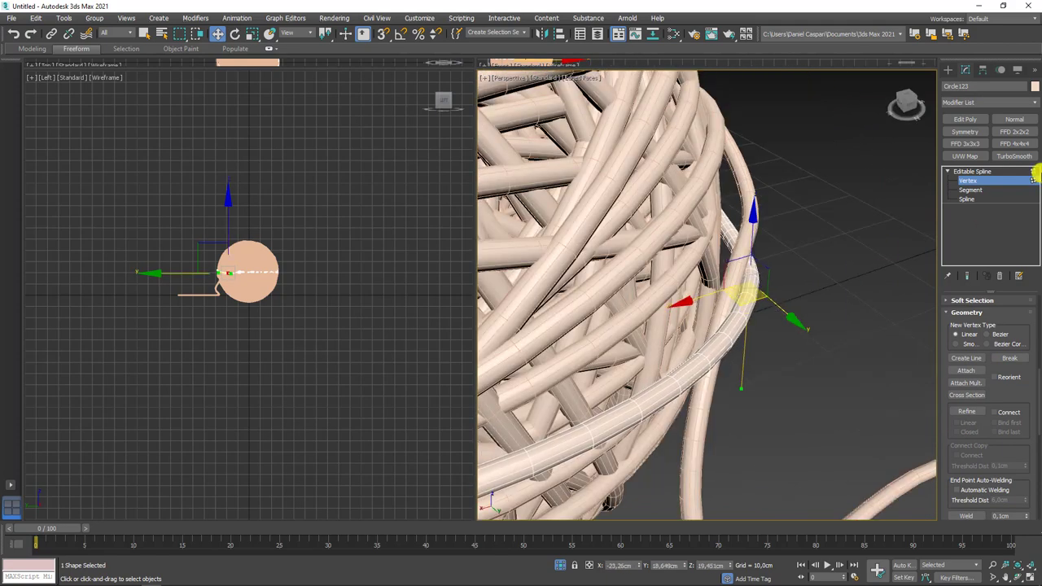
Return to whole-spline editing and orbit to a higher, top-down view.
click(977, 171)
scroll(812, 303, down, 5)
mouse_move(812, 303)
alt+middle_down()
mouse_move(749, 284)
mouse_move(761, 277)
alt+middle_up()
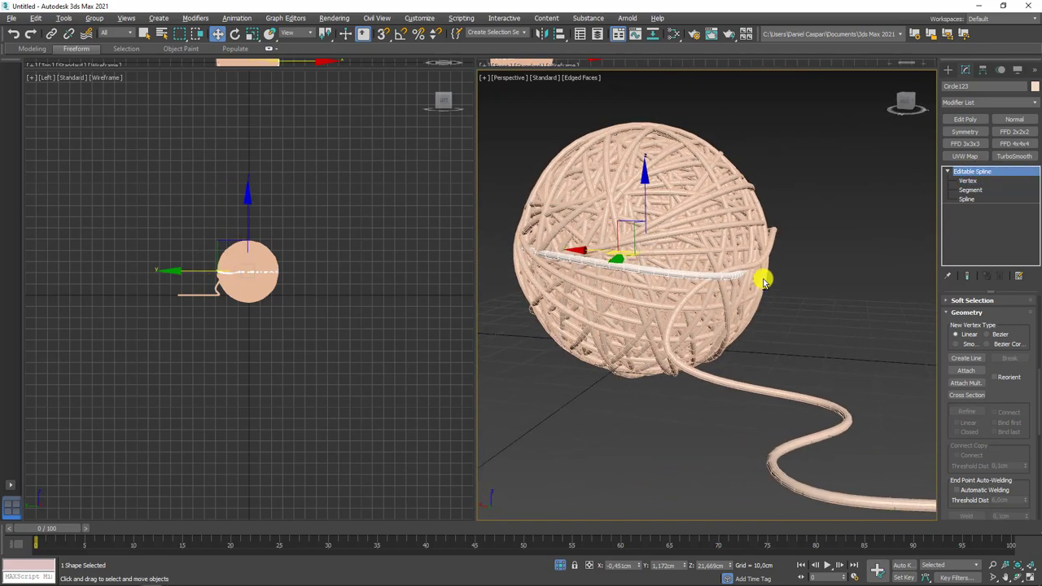
scroll(763, 298, down, 3)
scroll(774, 332, up, 2)
mouse_move(766, 340)
alt+middle_down()
mouse_move(814, 235)
mouse_move(830, 256)
alt+middle_up()
Create a large Standard Primitives Plane beneath the yarn ball.
click(946, 71)
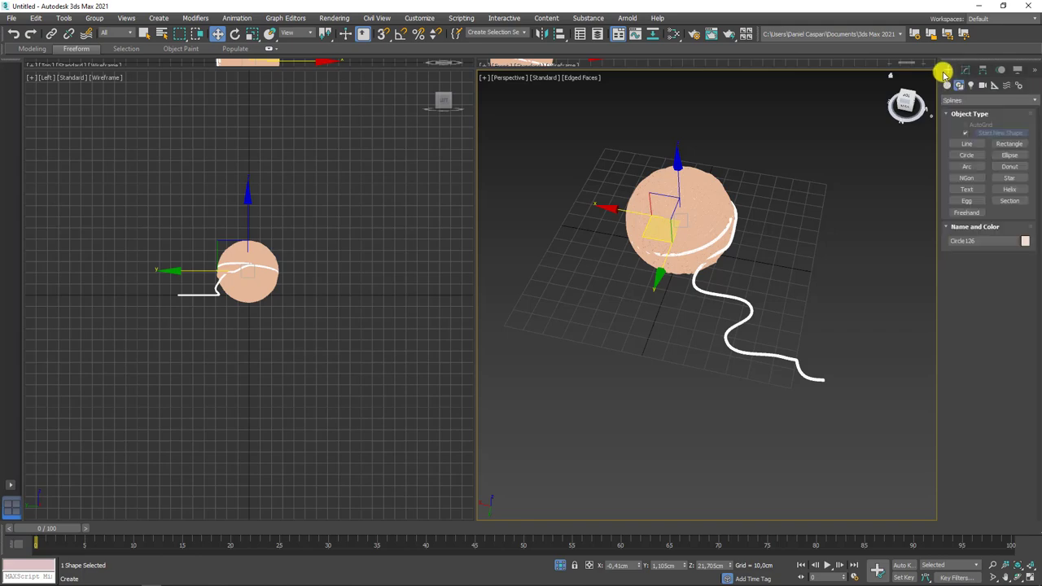
click(947, 86)
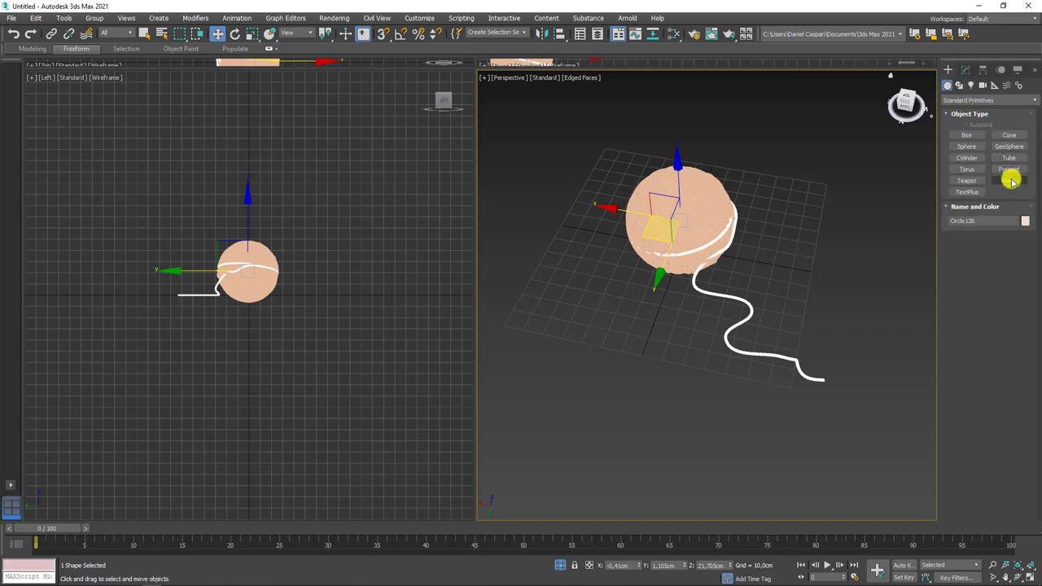
click(1009, 180)
scroll(681, 252, down, 3)
drag(680, 249, 797, 384)
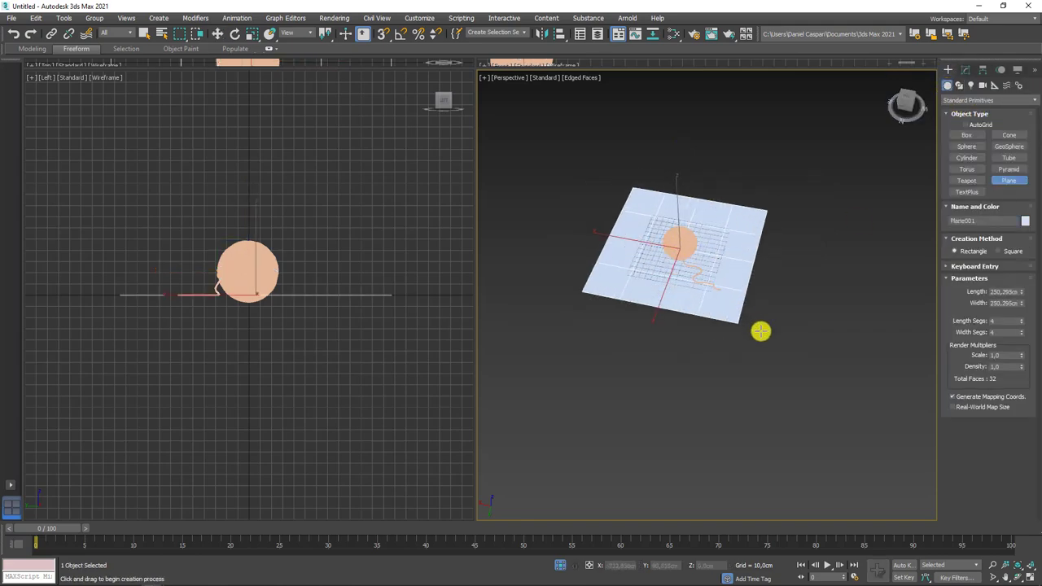
Raise the yarn ball and strand so they sit on the floor plane.
key(w)
scroll(236, 288, up, 4)
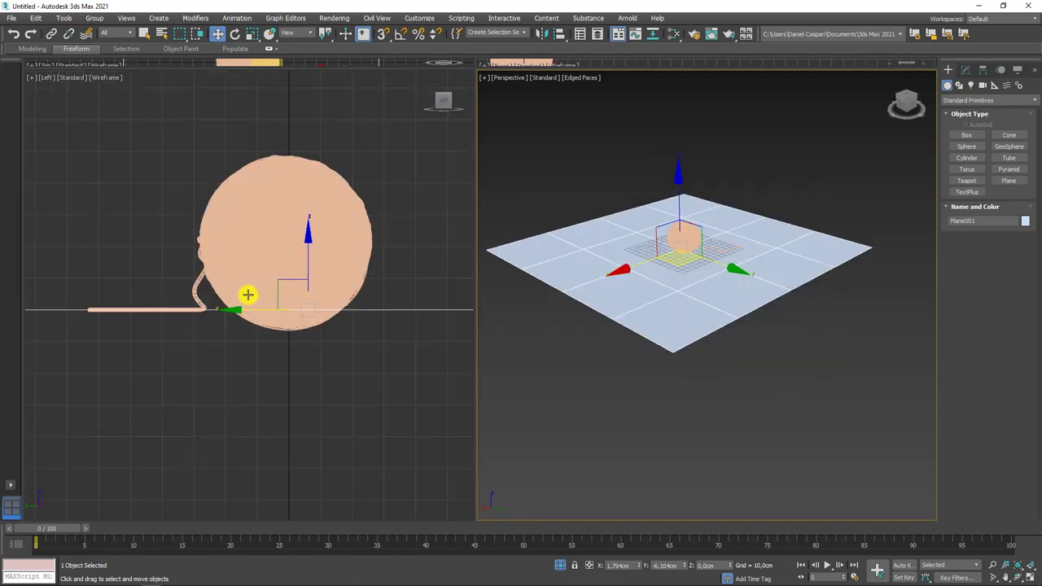
scroll(310, 341, down, 1)
drag(341, 363, 251, 204)
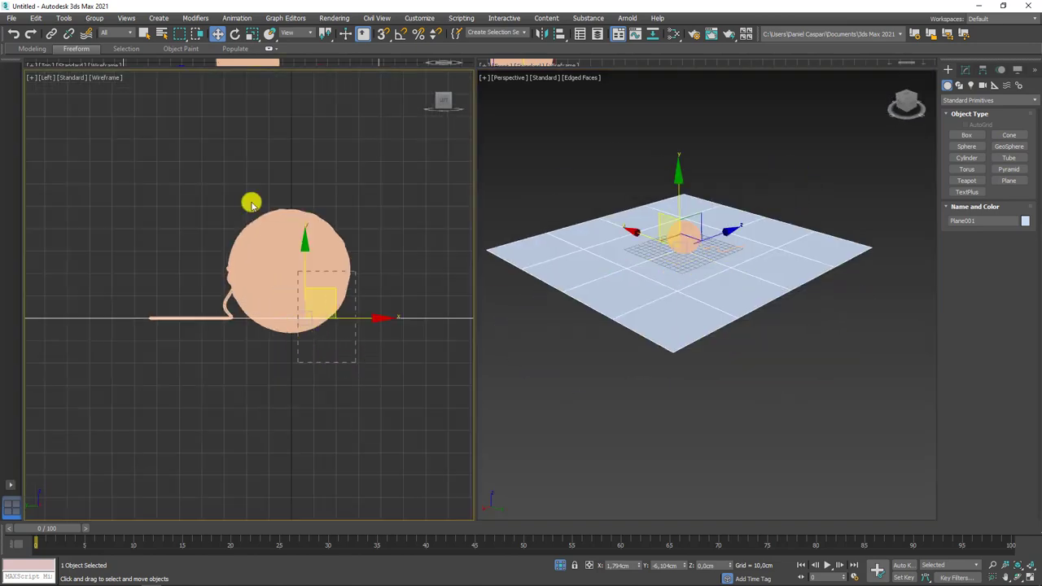
alt+click(353, 314)
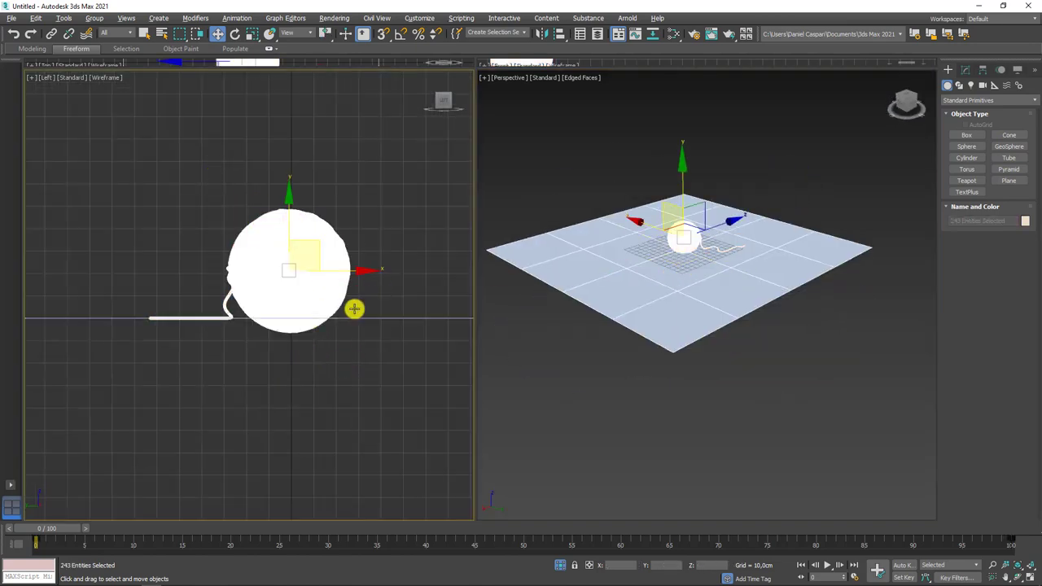
drag(286, 221, 312, 205)
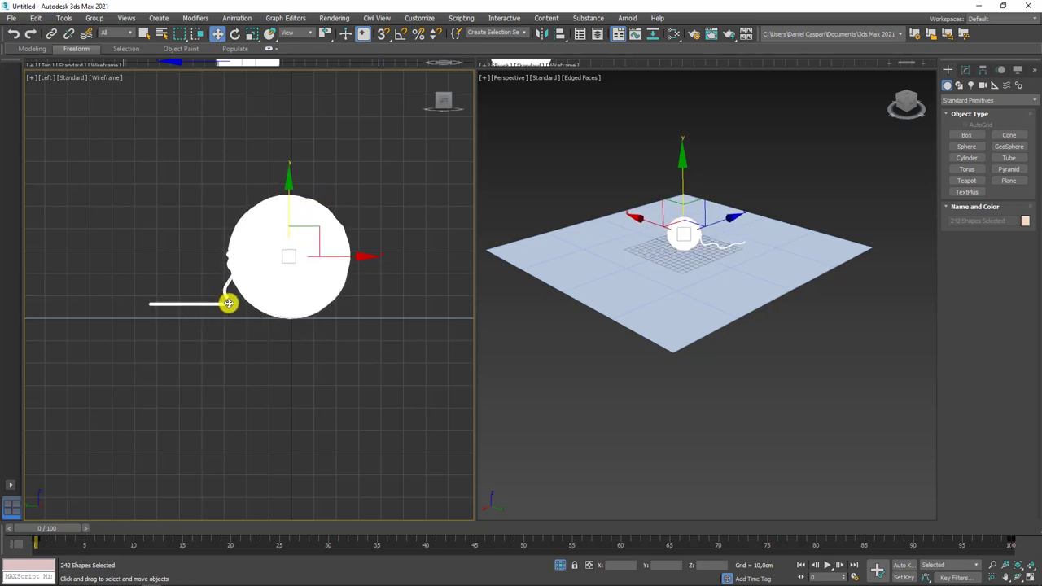
Lower the strand's tail vertices so the tail lies flat on the floor.
click(229, 303)
click(963, 72)
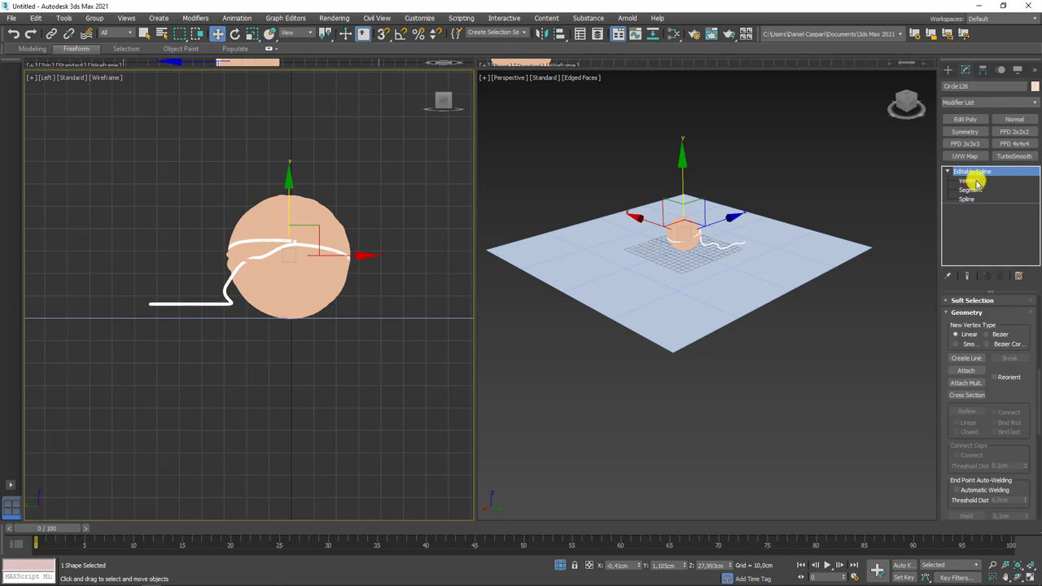
click(972, 181)
mouse_move(122, 285)
mouse_down()
mouse_move(235, 333)
mouse_move(218, 317)
mouse_up()
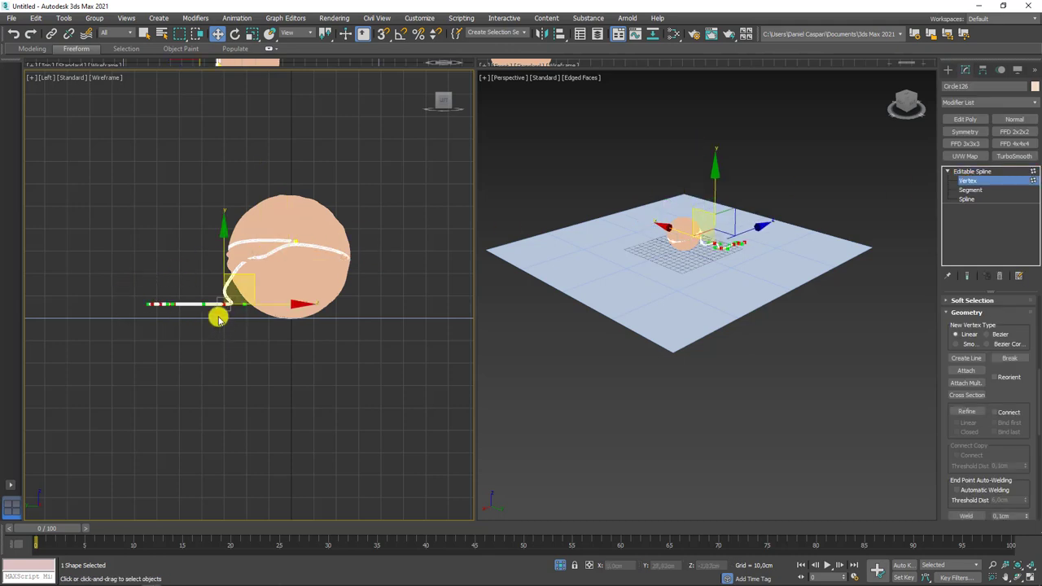
scroll(218, 318, up, 4)
drag(255, 270, 251, 298)
click(976, 171)
scroll(719, 249, up, 3)
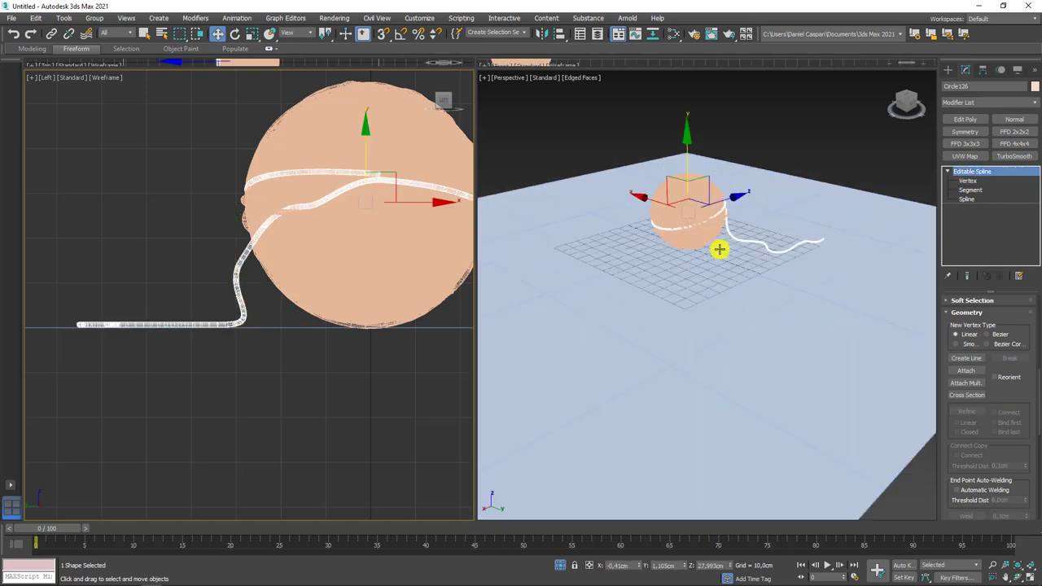
Reduce the floor plane's width and length segments to 1.
click(835, 277)
scroll(779, 290, down, 5)
right_click(1017, 353)
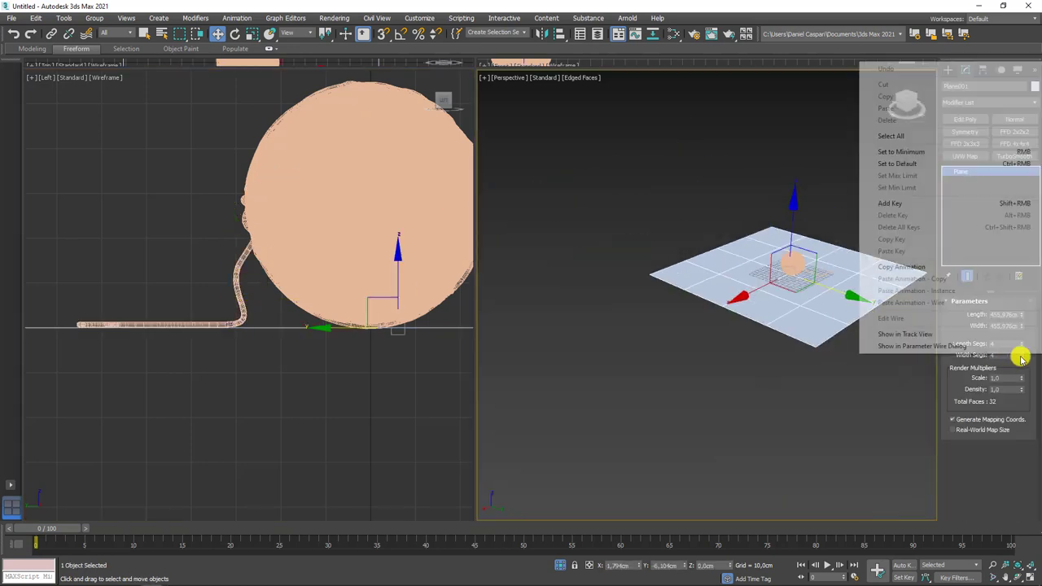
click(1023, 358)
right_click(1024, 345)
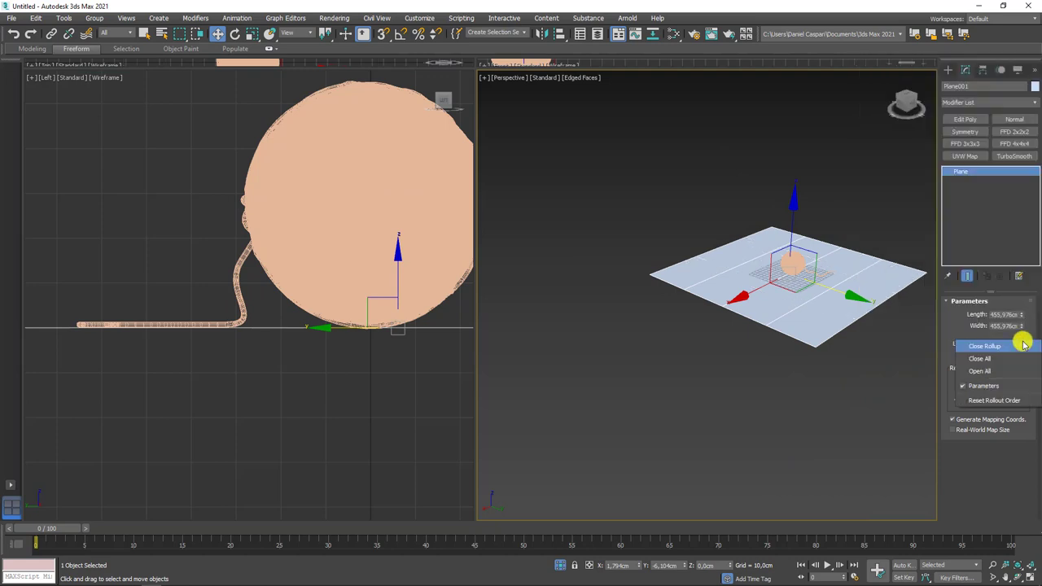
click(1020, 340)
double_click(1003, 314)
right_click(1020, 345)
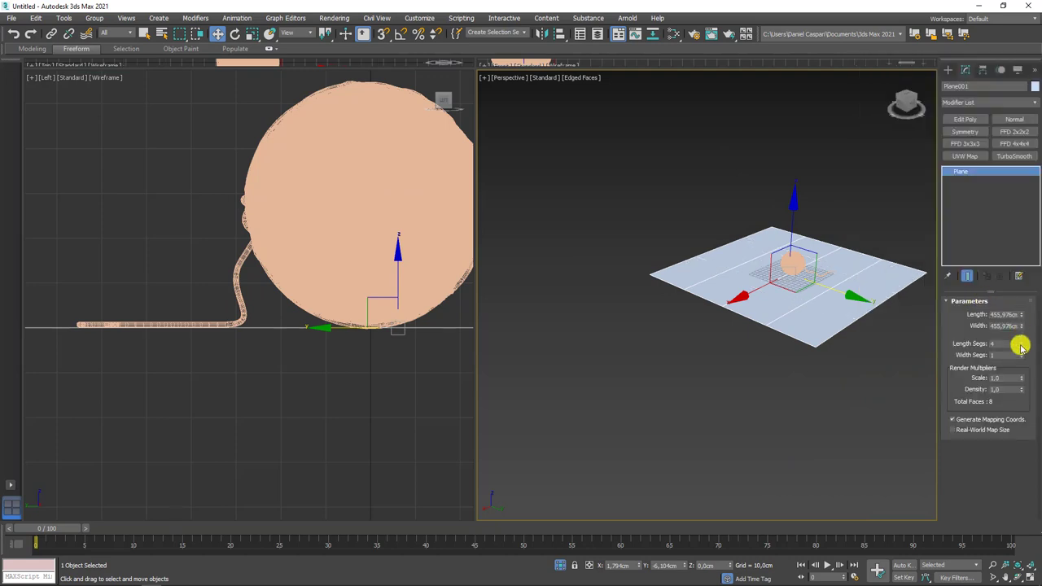
middle_drag(838, 293, 800, 321)
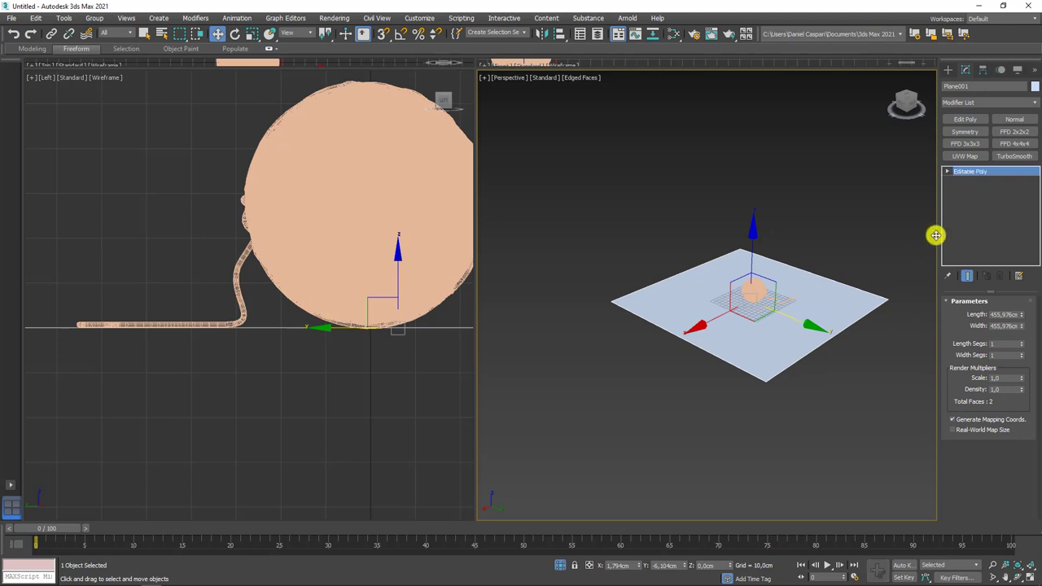
Convert the plane to Editable Poly and extrude its two back edges up into walls.
right_click(960, 172)
click(962, 196)
click(976, 324)
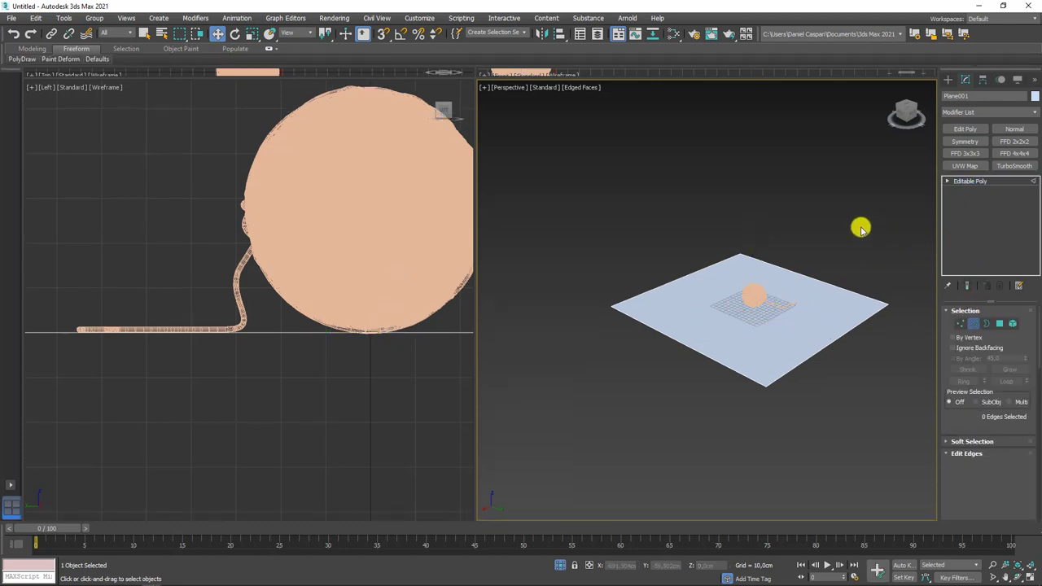
mouse_move(860, 228)
mouse_down()
mouse_move(717, 249)
mouse_move(747, 83)
mouse_up()
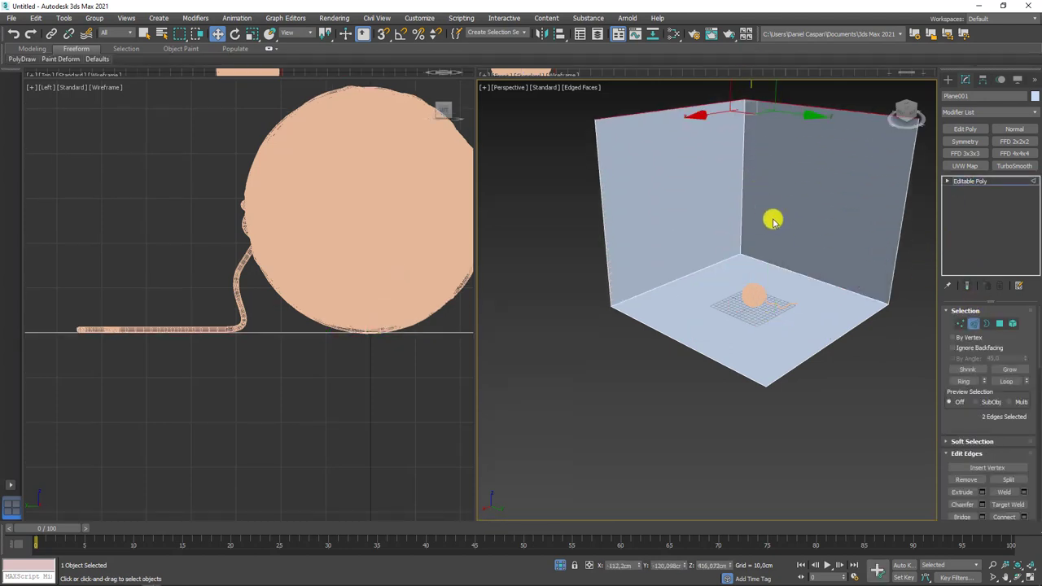
Chamfer the floor-wall corner edges by about 52 cm with several segments.
double_click(711, 265)
drag(963, 407, 963, 313)
scroll(982, 389, down, 2)
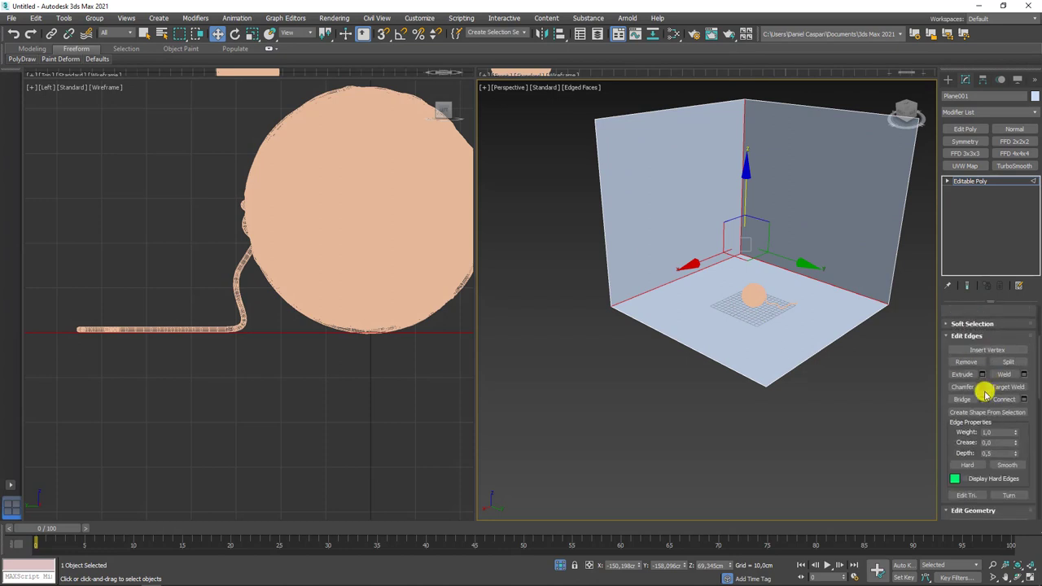
right_click(658, 277)
click(600, 295)
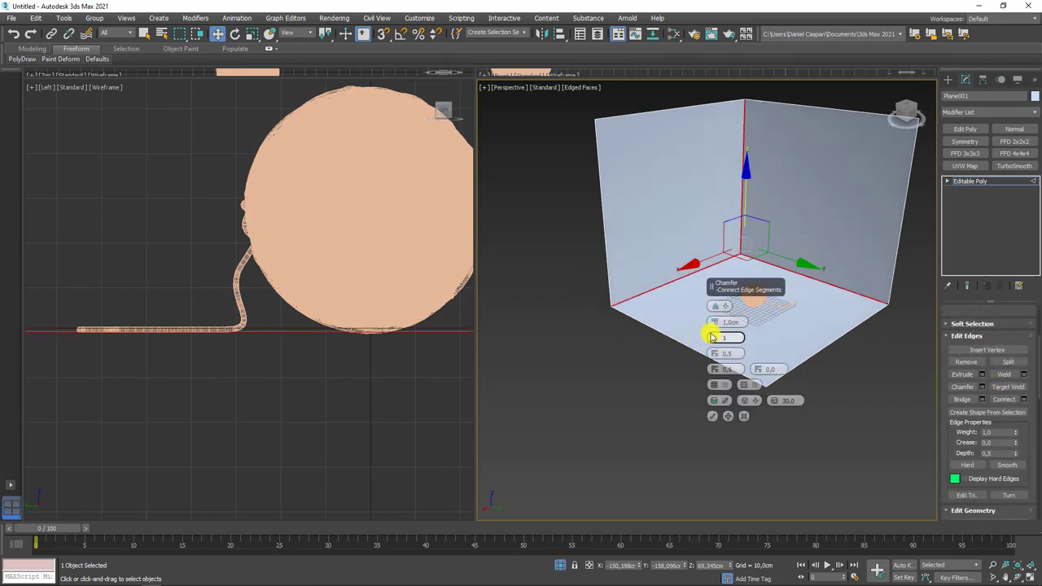
mouse_move(713, 322)
mouse_down()
mouse_move(722, 147)
mouse_move(721, 329)
mouse_up()
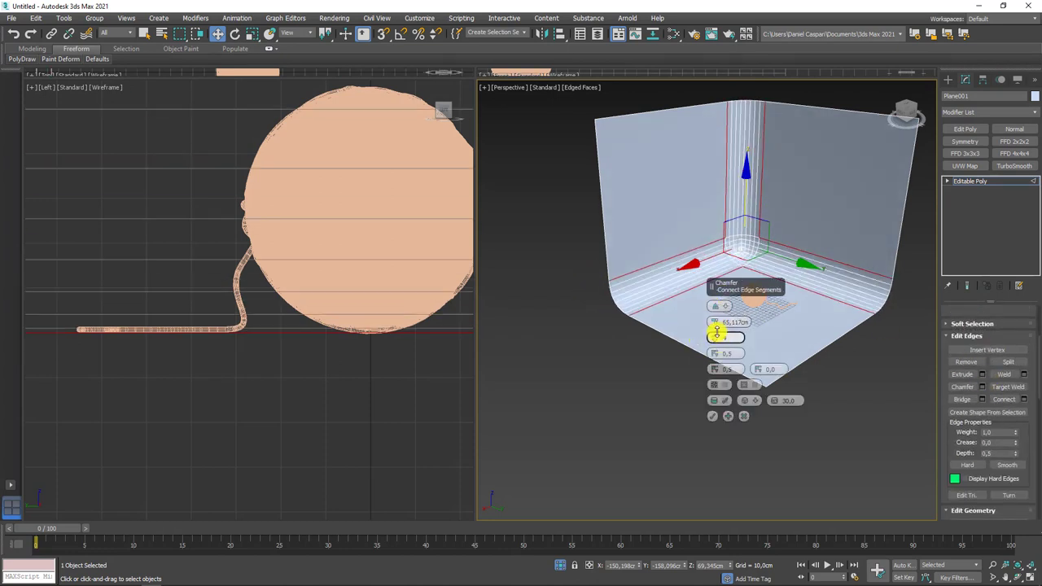
click(711, 418)
click(970, 181)
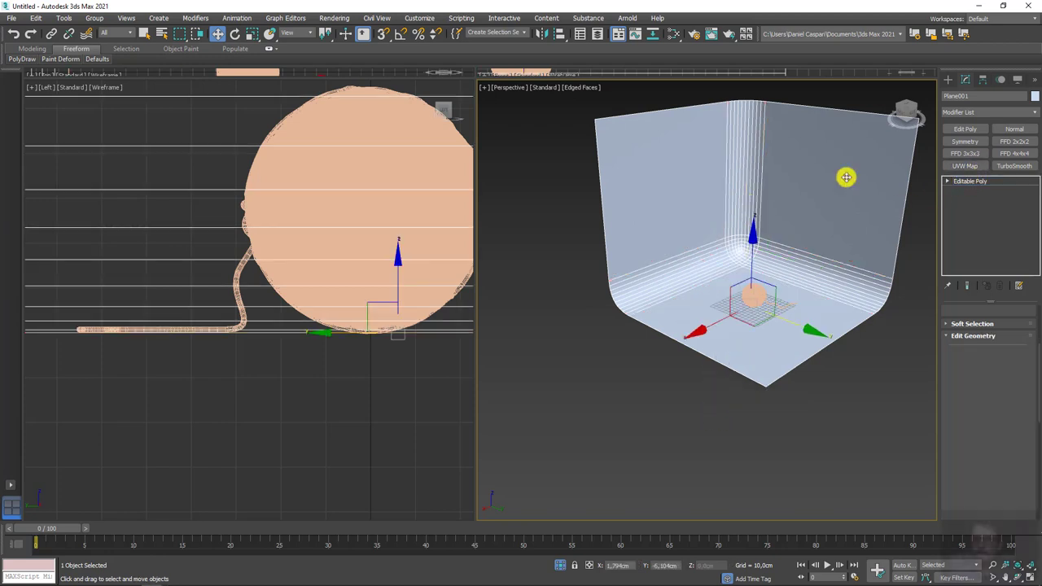
In the Slate Material Editor, create a new VRayMtl node.
click(661, 35)
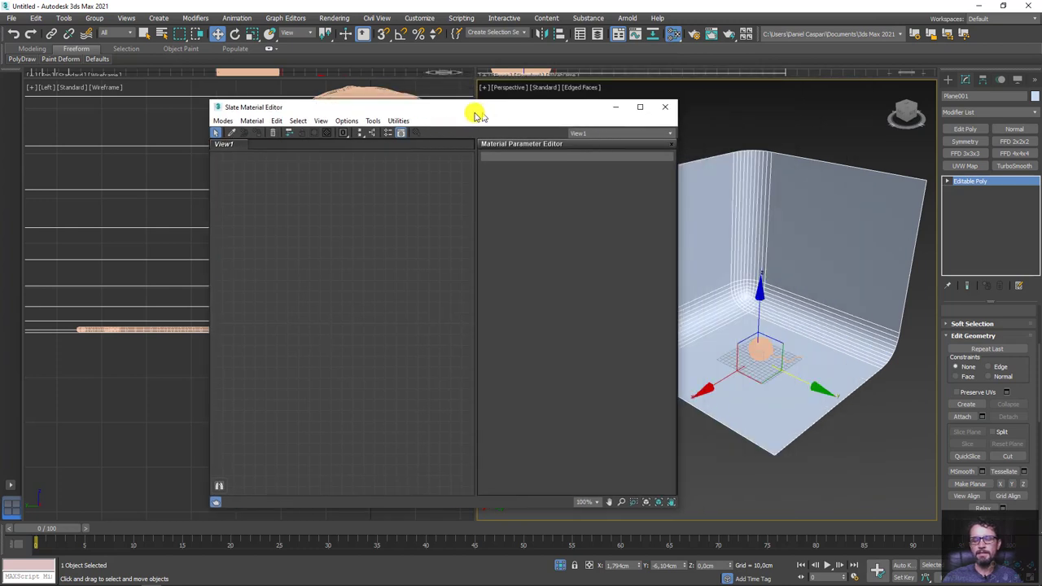
drag(666, 86, 356, 91)
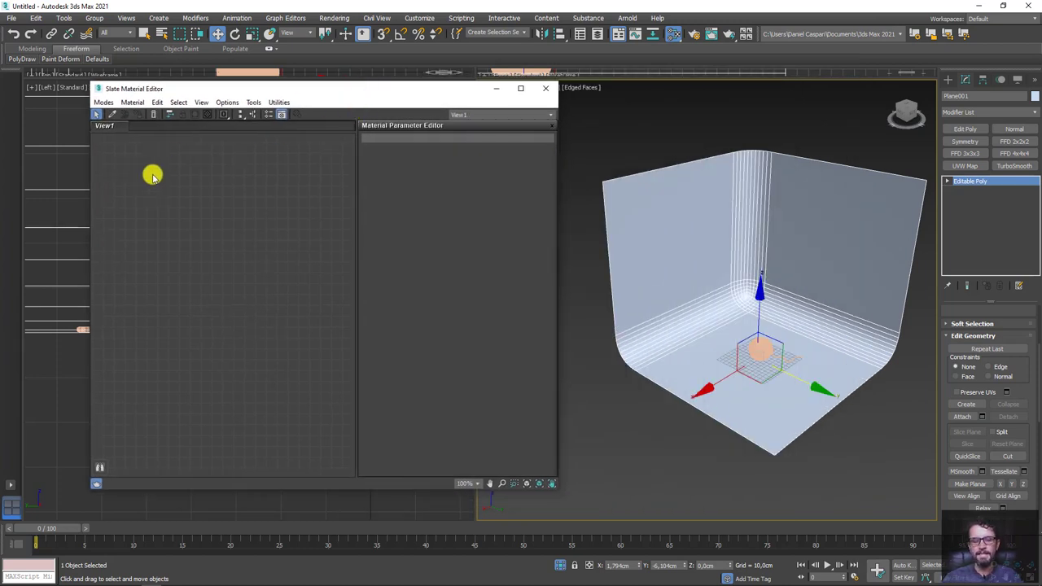
right_click(153, 176)
mouse_move(259, 200)
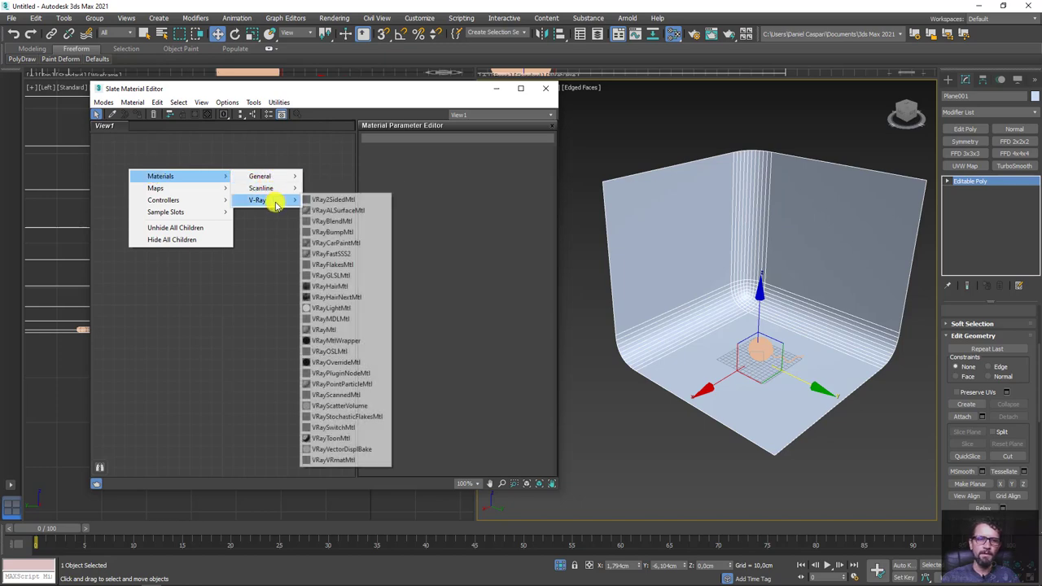
click(331, 328)
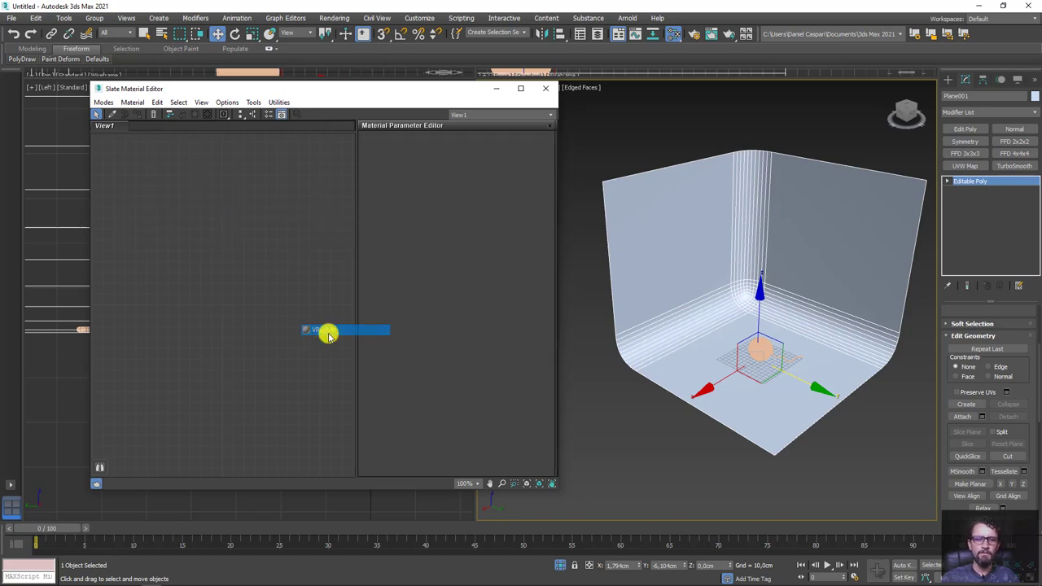
click(325, 329)
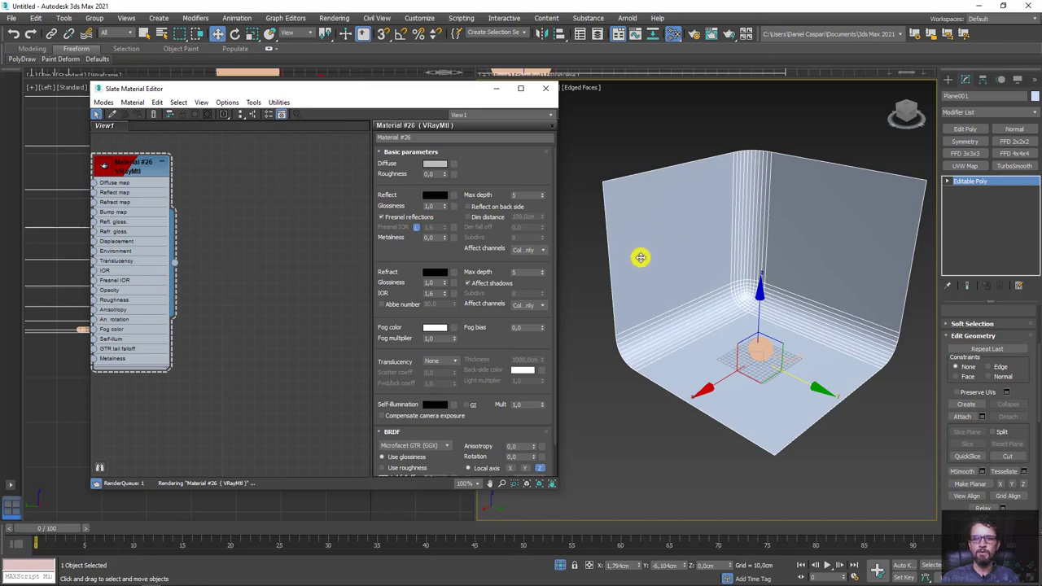
Assign the VRayMtl Material #26 to the backdrop.
click(640, 257)
mouse_move(124, 167)
mouse_down()
mouse_move(200, 167)
mouse_move(199, 179)
mouse_move(693, 259)
mouse_up()
click(239, 162)
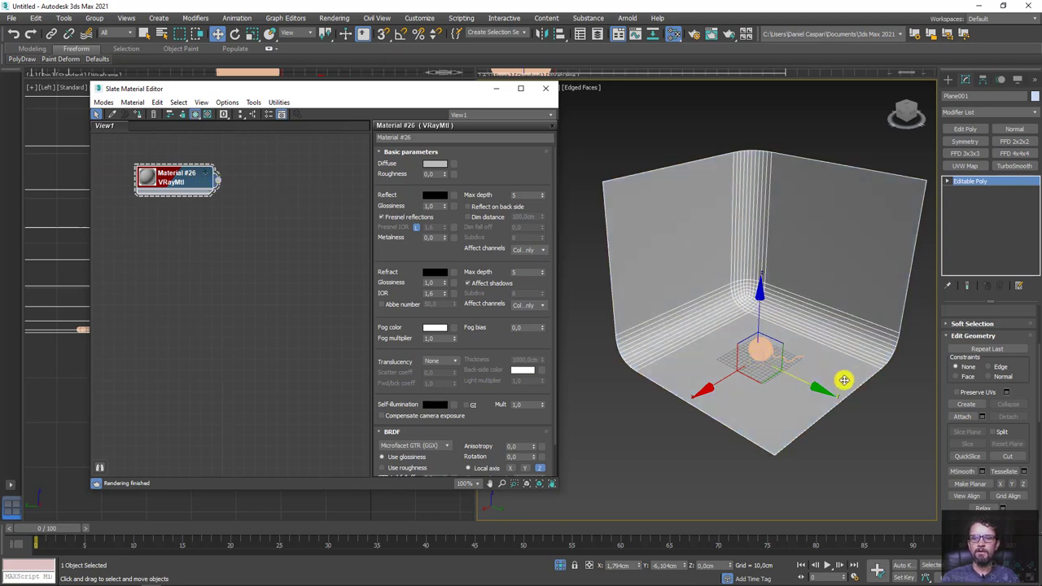
Copy it as Material #27 and assign it to all the yarn strands.
click(906, 438)
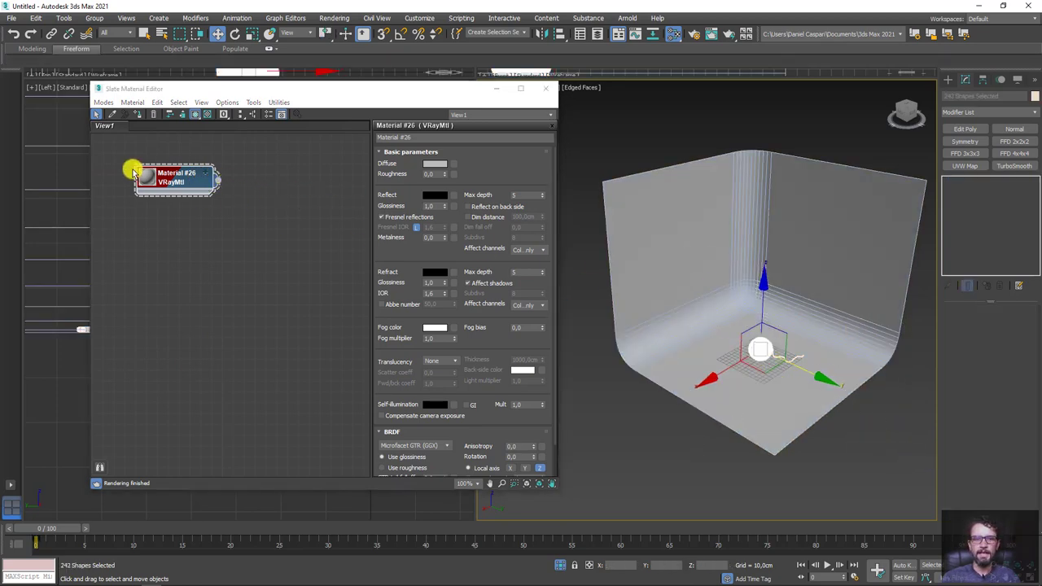
shift+drag(134, 174, 174, 267)
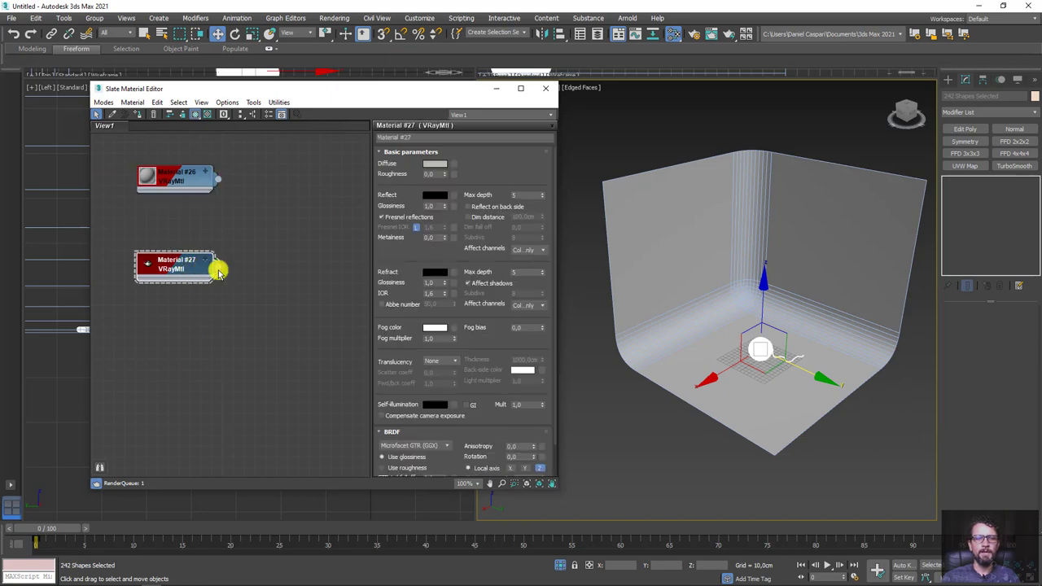
right_click(197, 269)
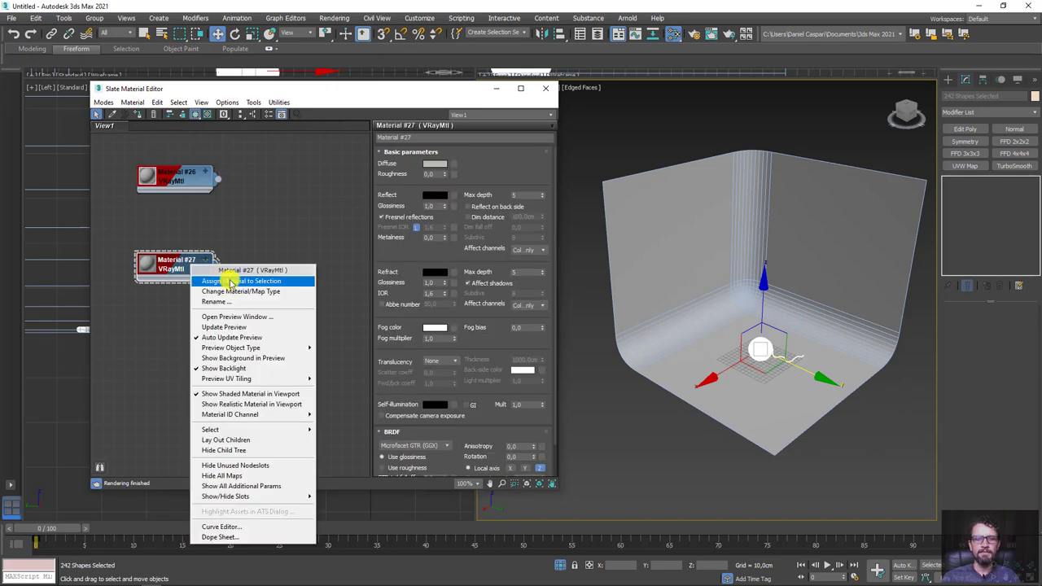
click(224, 274)
key(z)
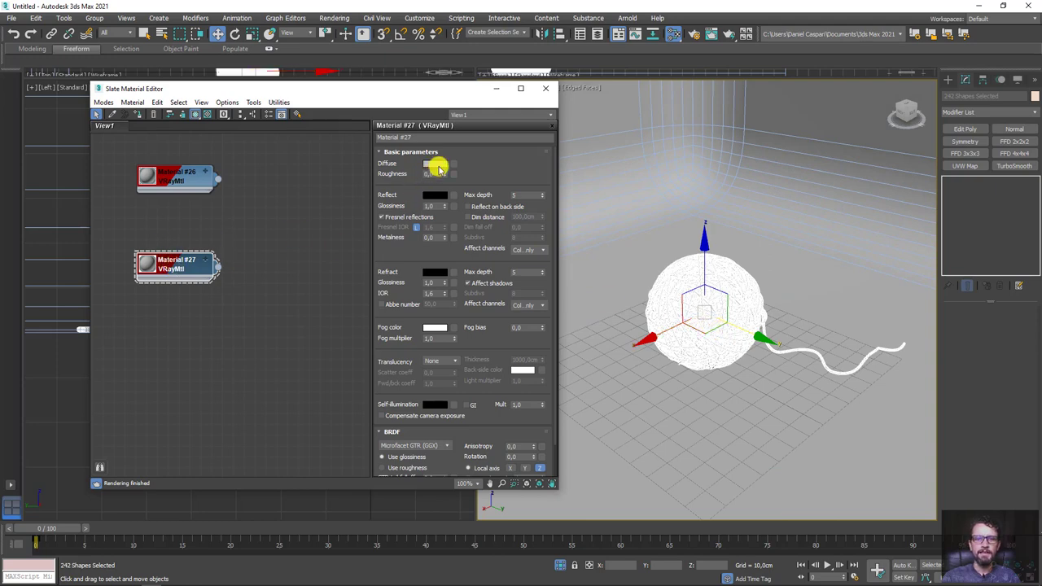
Set Material #27's diffuse colour to a dark saturated red.
click(435, 163)
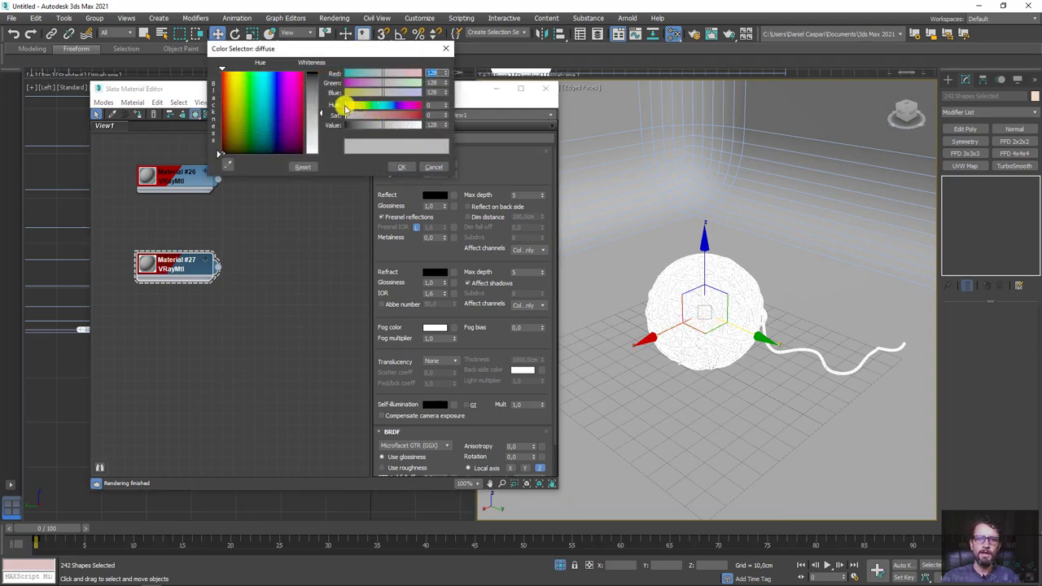
mouse_move(372, 115)
mouse_down()
mouse_move(414, 118)
mouse_move(374, 125)
mouse_move(417, 115)
mouse_up()
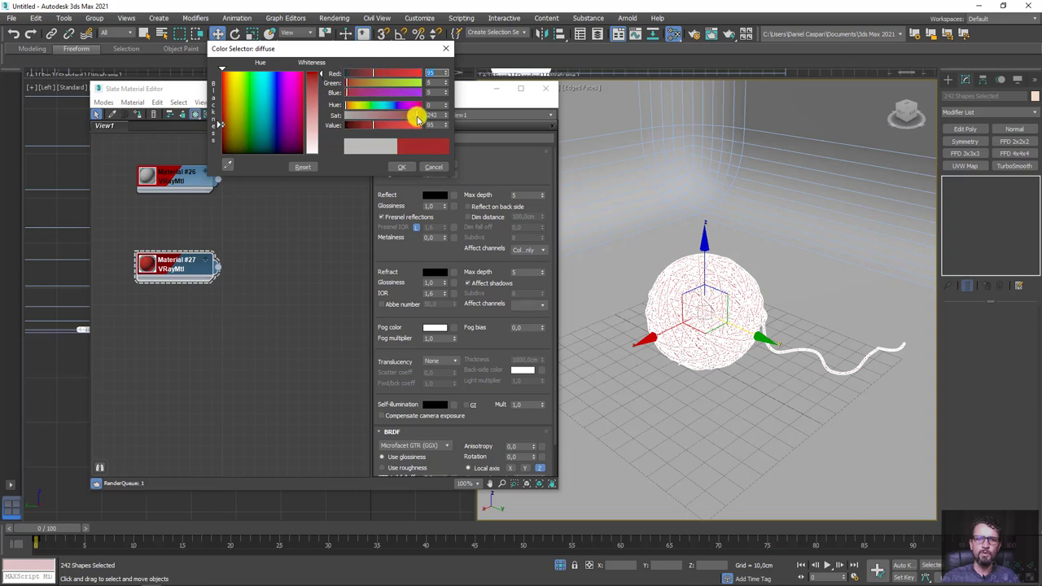
click(399, 166)
scroll(786, 302, down, 5)
scroll(819, 268, down, 3)
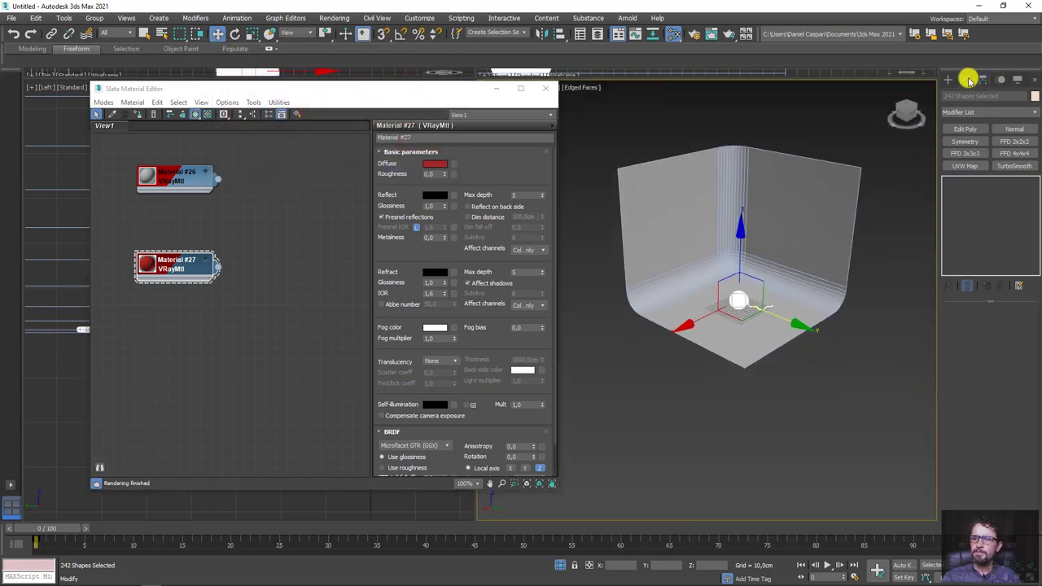
Close the Material Editor and draw a VRayLight plane light over the yarn ball.
click(545, 88)
click(948, 78)
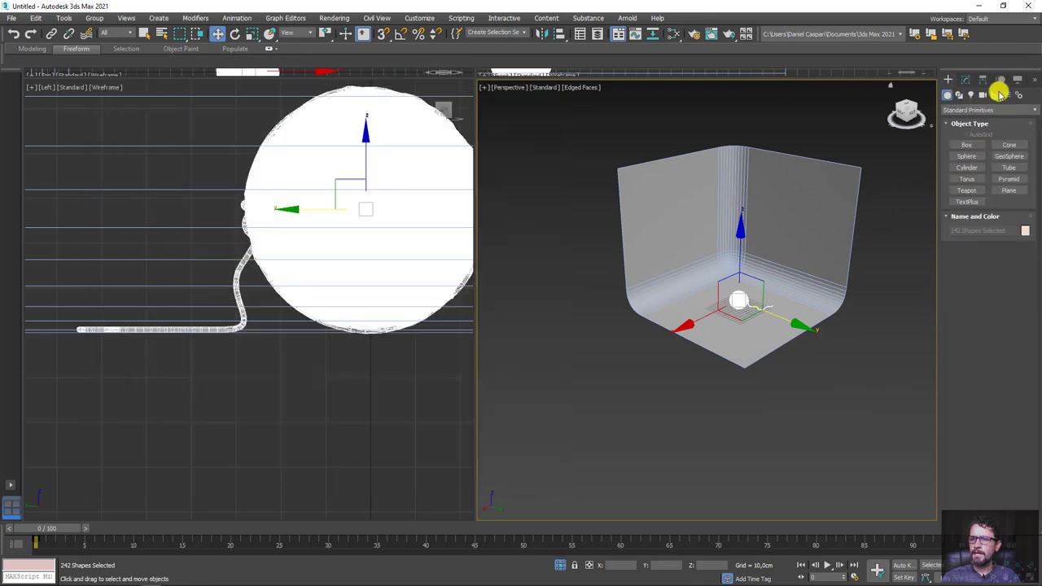
click(970, 95)
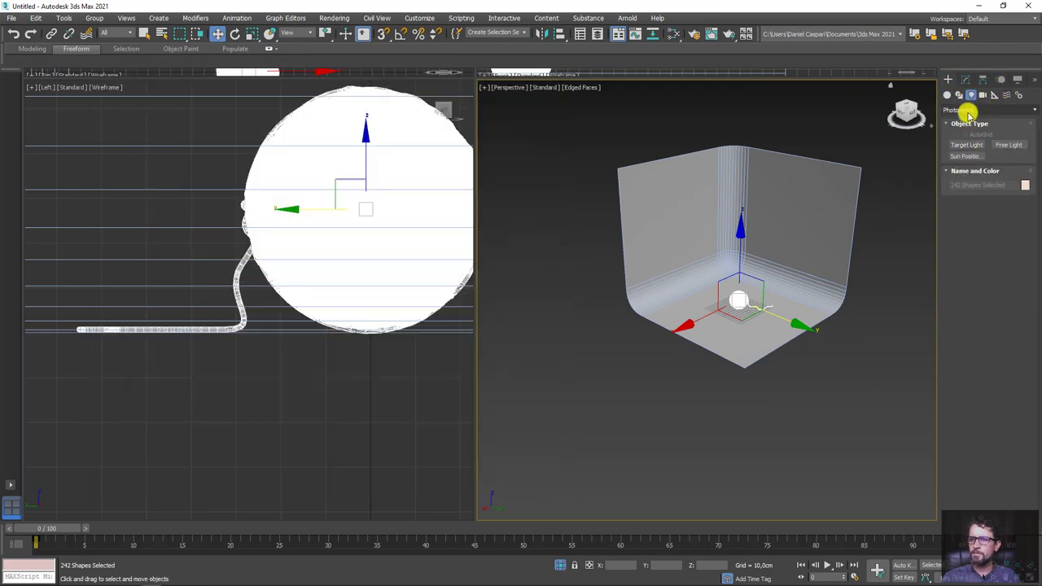
click(967, 109)
click(951, 140)
click(966, 145)
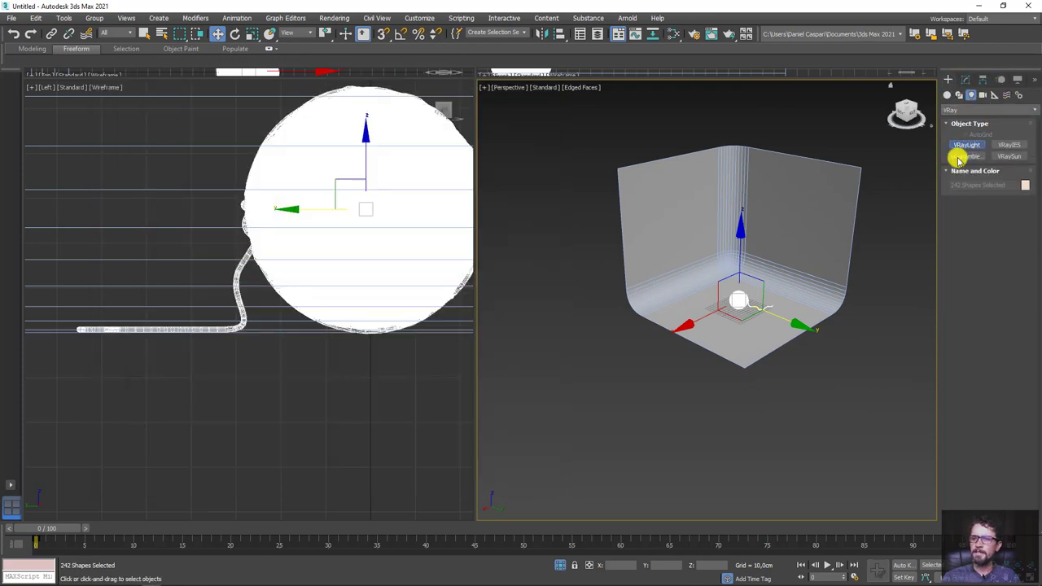
alt+middle_drag(811, 265, 746, 337)
drag(686, 326, 793, 353)
Tilt the V-Ray light to face the yarn ball and raise it higher above the floor.
key(e)
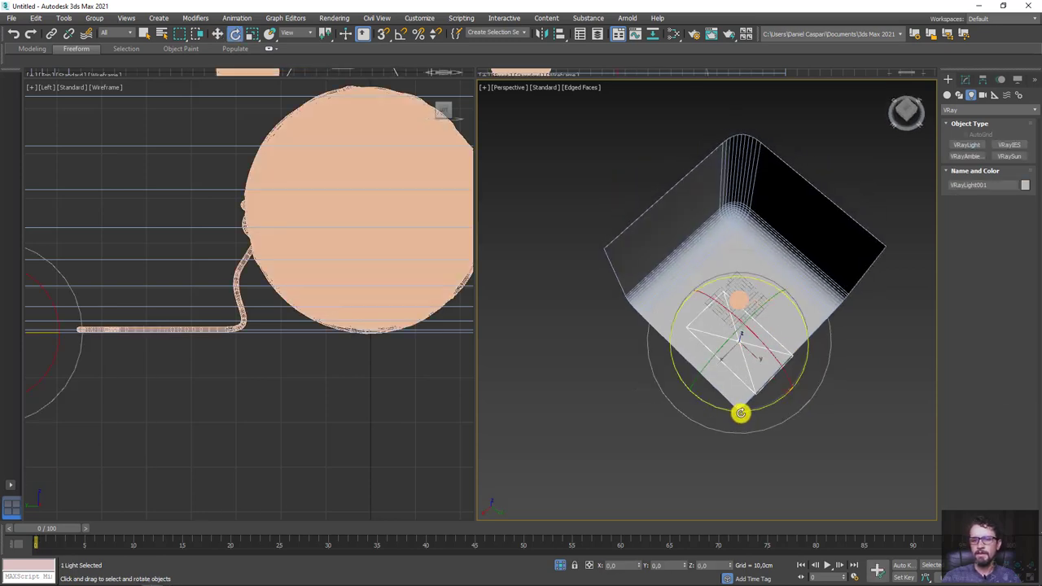
drag(741, 413, 795, 390)
key(w)
mouse_move(795, 390)
alt+middle_down()
mouse_move(790, 353)
mouse_move(740, 272)
alt+middle_up()
drag(740, 272, 752, 137)
mouse_move(756, 237)
alt+middle_down()
mouse_move(700, 299)
mouse_move(784, 374)
alt+middle_up()
Select all the yarn ball strands and rotate them to swing the trailing strand.
scroll(689, 305, up, 3)
scroll(628, 318, up, 2)
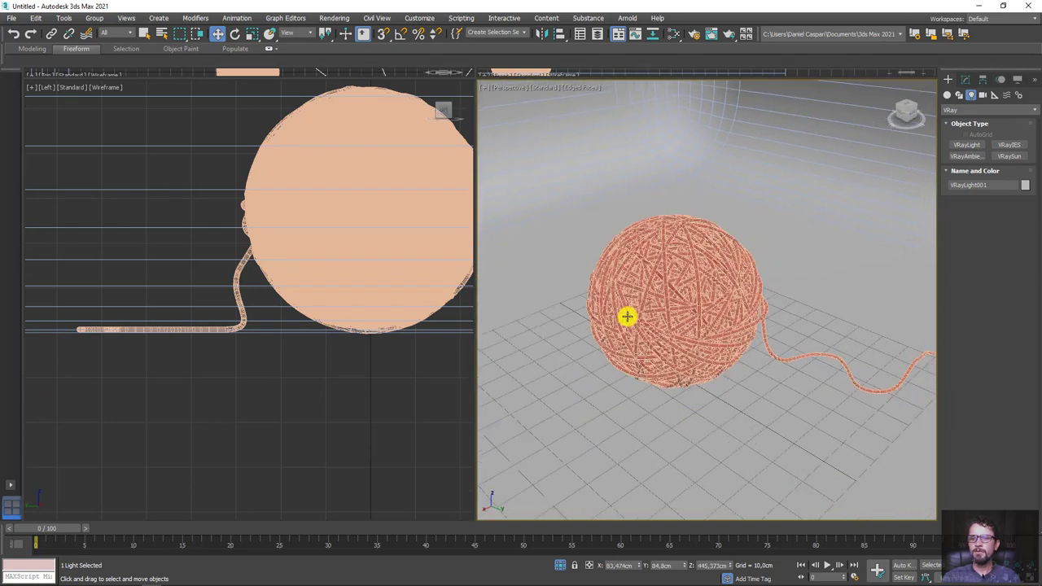
middle_drag(628, 319, 584, 288)
scroll(597, 323, down, 5)
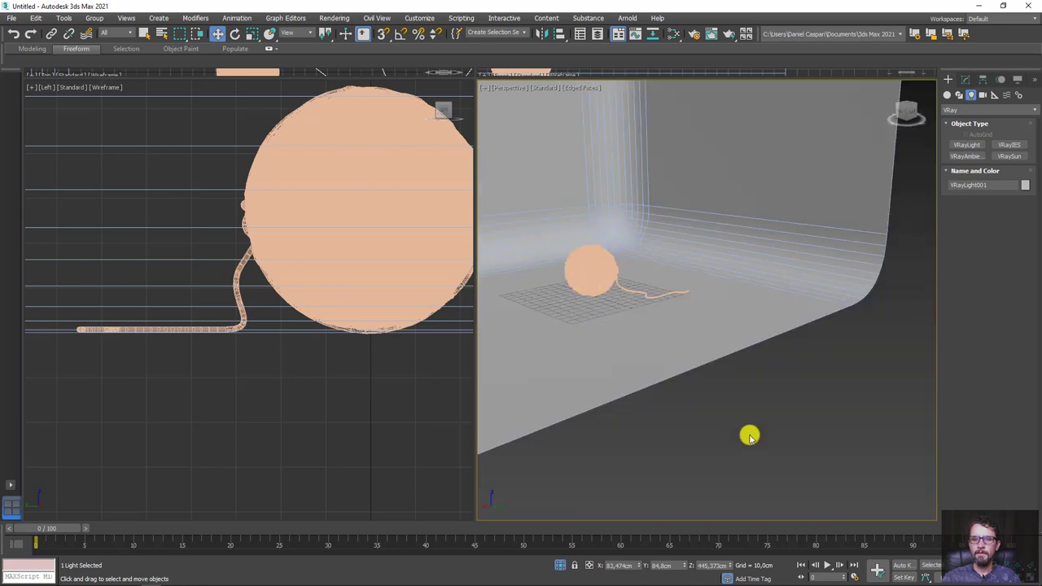
drag(749, 437, 549, 214)
key(e)
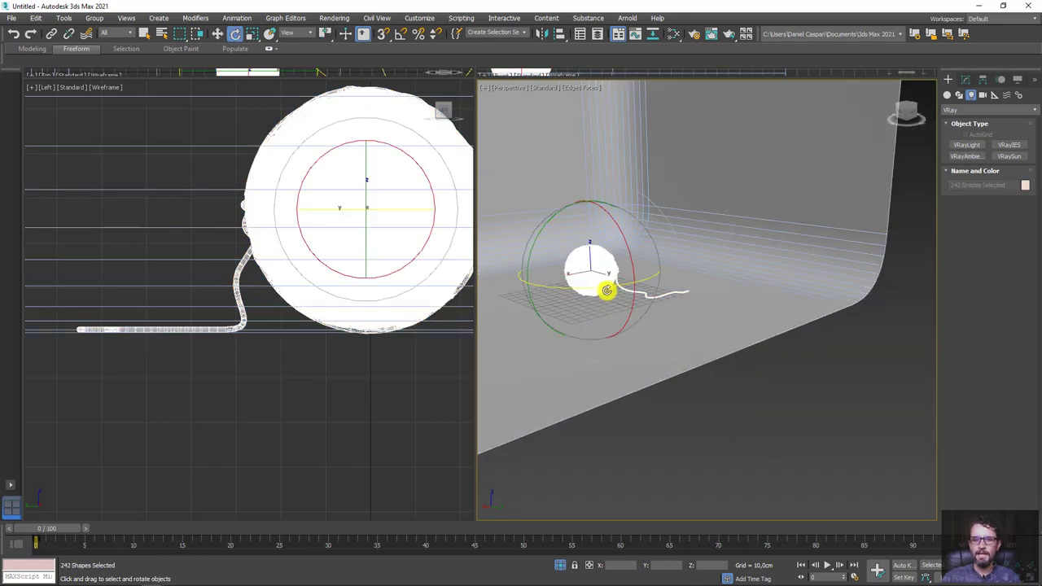
drag(606, 290, 542, 291)
Start a production render of the perspective view.
scroll(694, 371, up, 2)
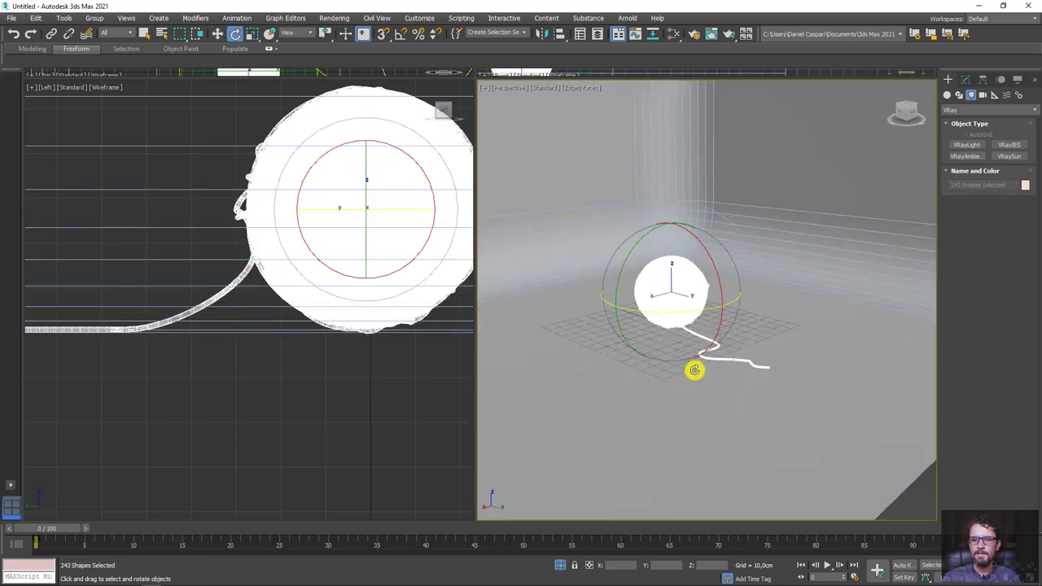
scroll(694, 371, up, 1)
scroll(708, 333, up, 2)
scroll(709, 333, up, 1)
scroll(714, 383, up, 1)
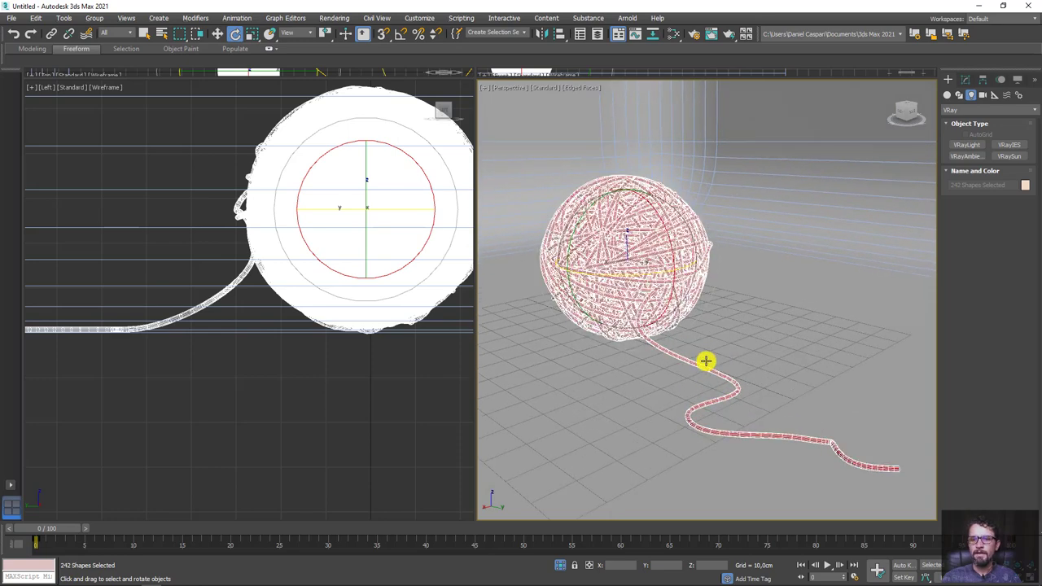
click(729, 33)
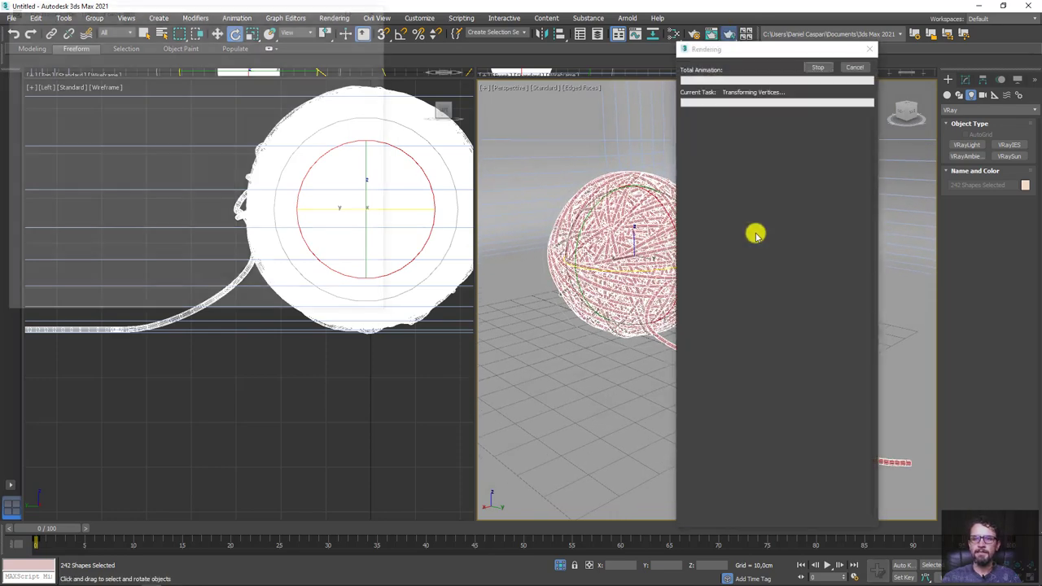
Drag the V-Ray frame buffer window further into view while the render finishes.
drag(262, 7, 349, 70)
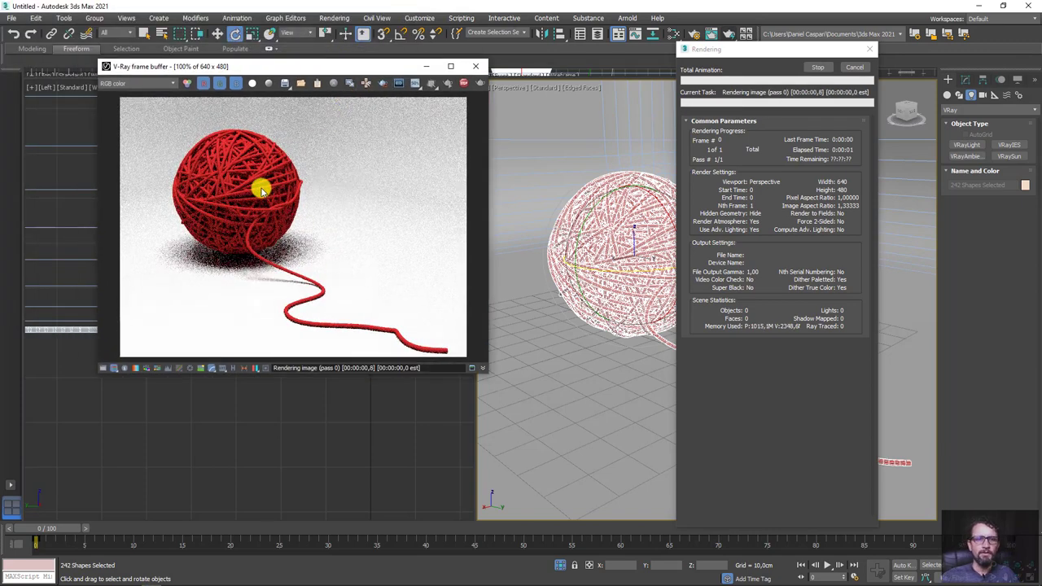